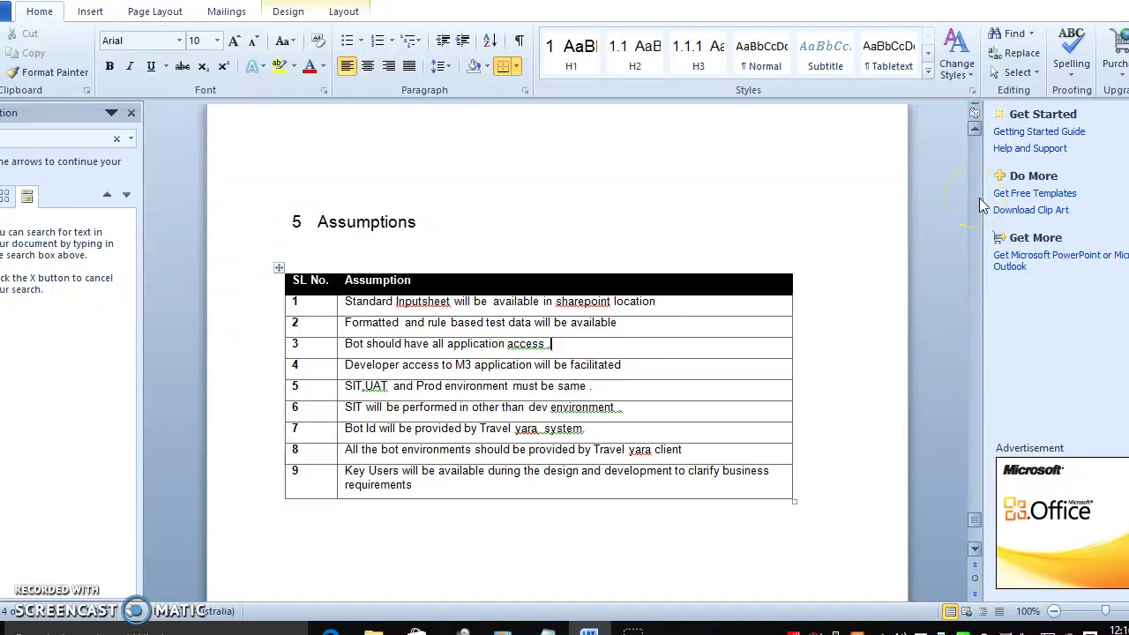
scroll(982, 204, "up", 10)
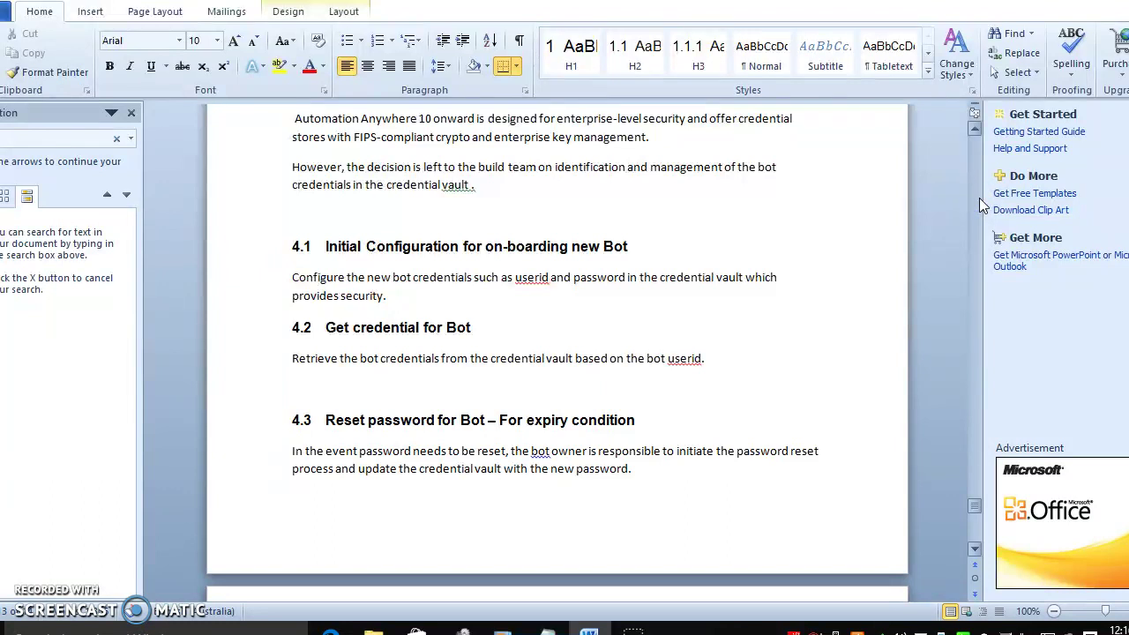
- Page up through sections 4, 3 and 2.6–2.7, then back down to the Risks notes
left_click(979, 200)
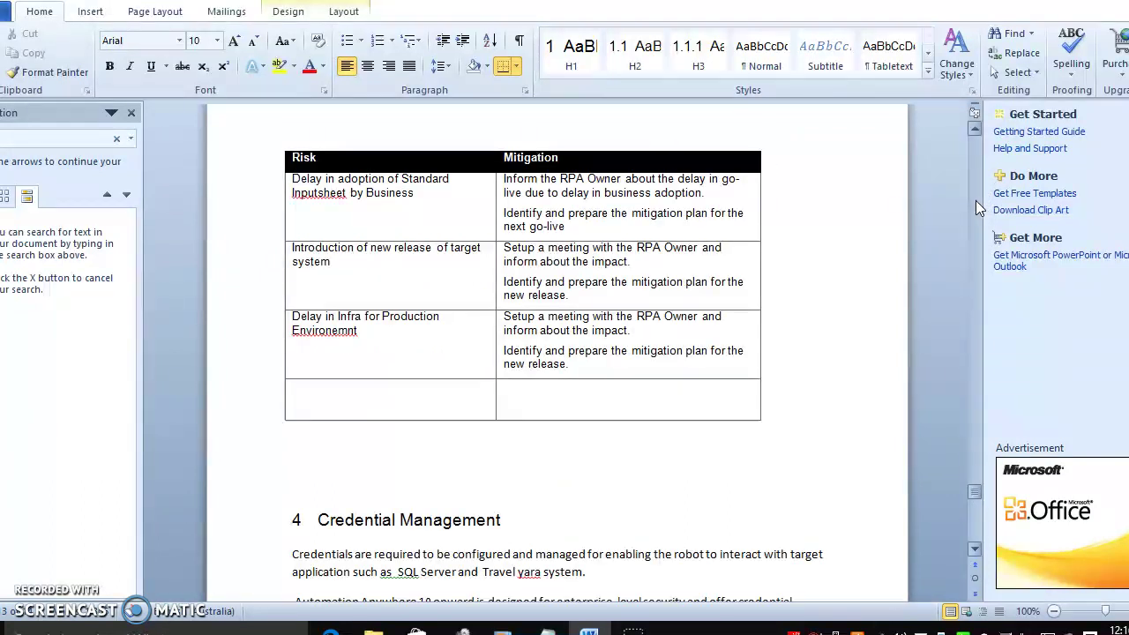
left_click(976, 200)
left_click(976, 200)
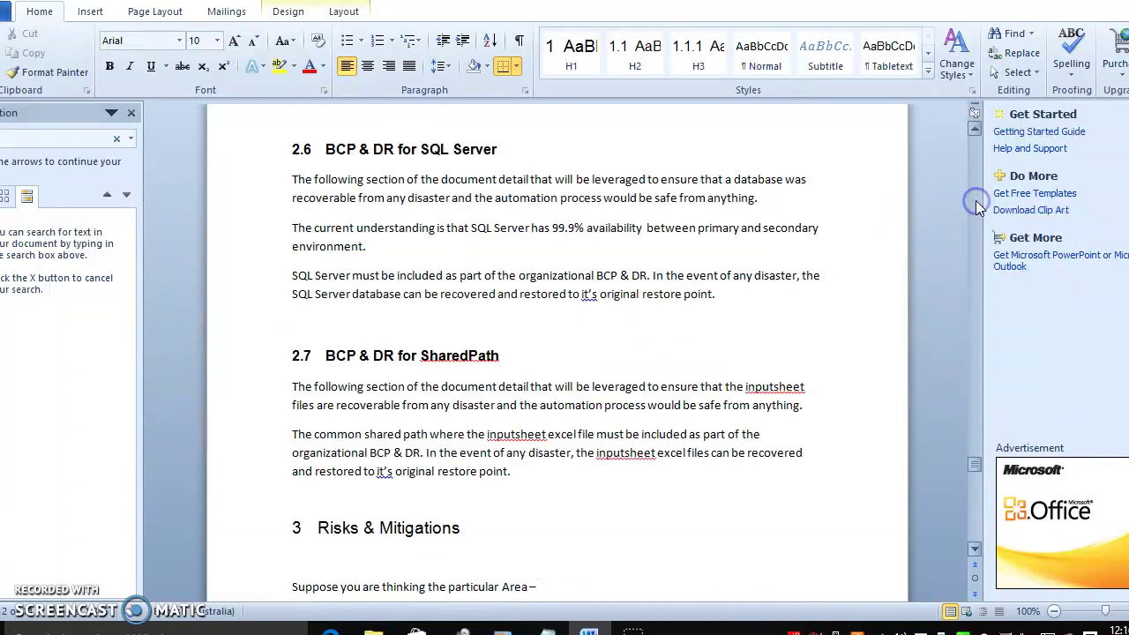
left_click(976, 516)
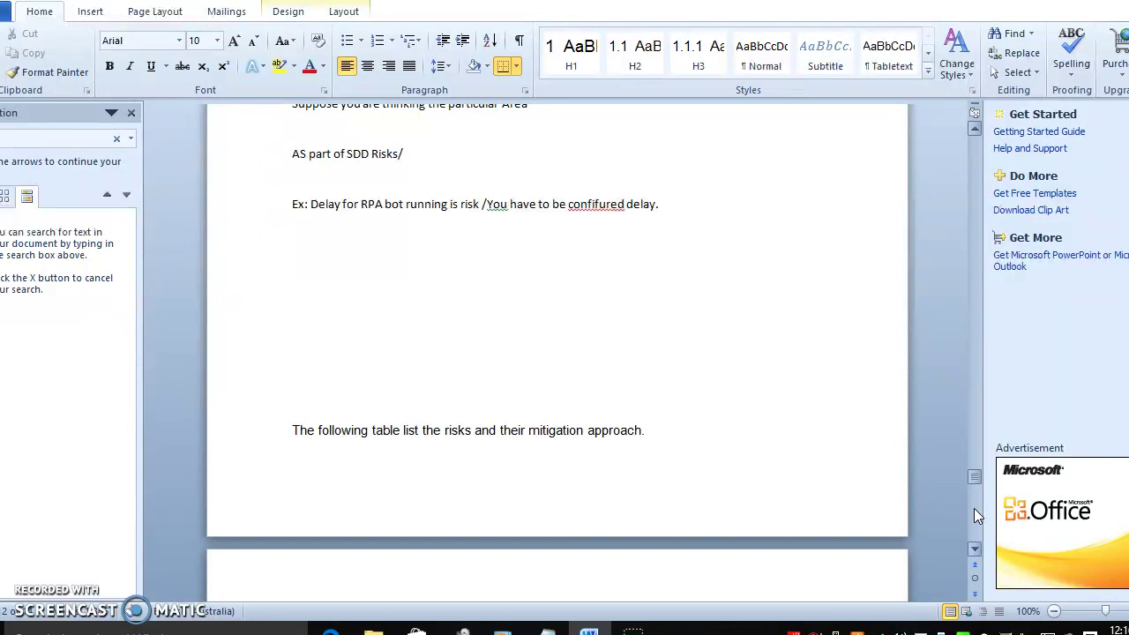
left_click(781, 375)
- Type 'How and End to End RPA sDD and how SDD in RPA world' under the delay example
left_click(510, 286)
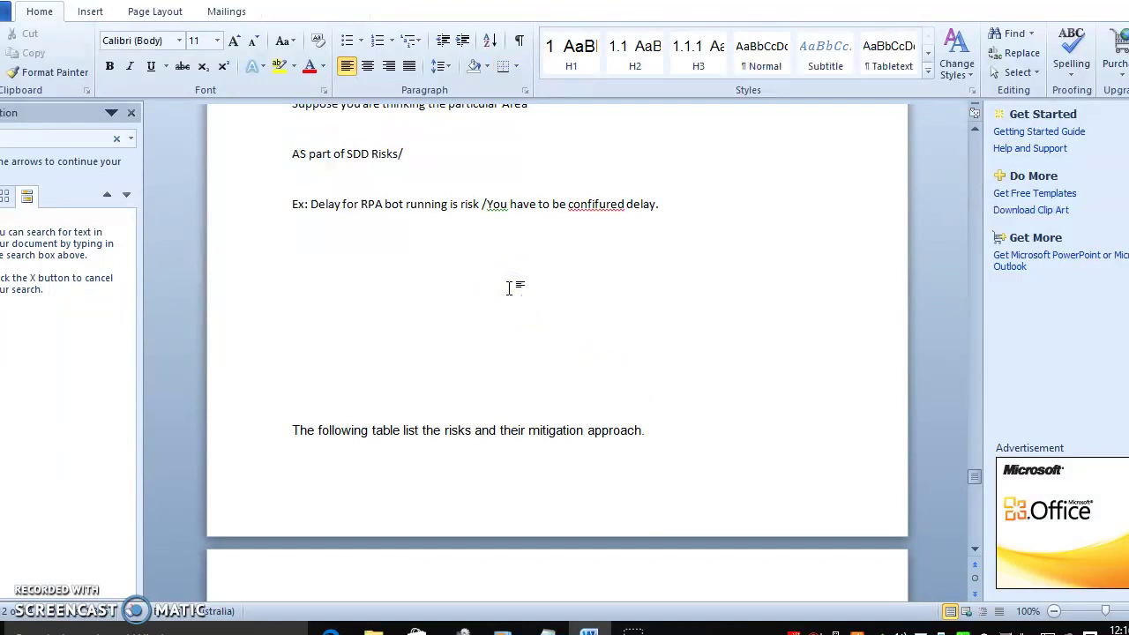
type("How and")
type(" End t")
type("o End")
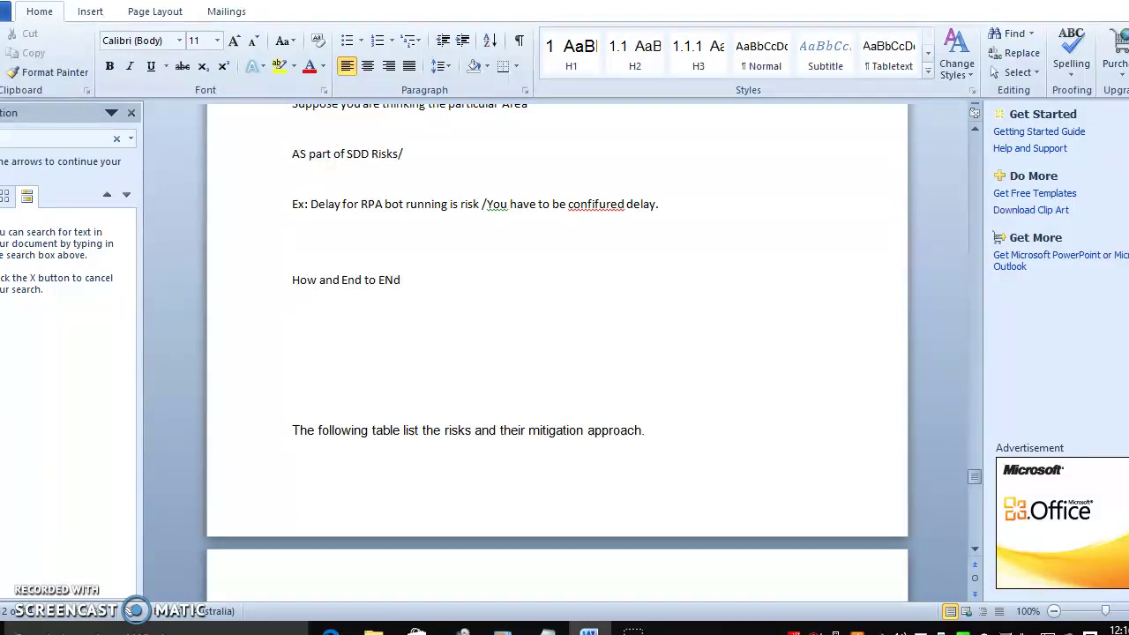
type(" RPA")
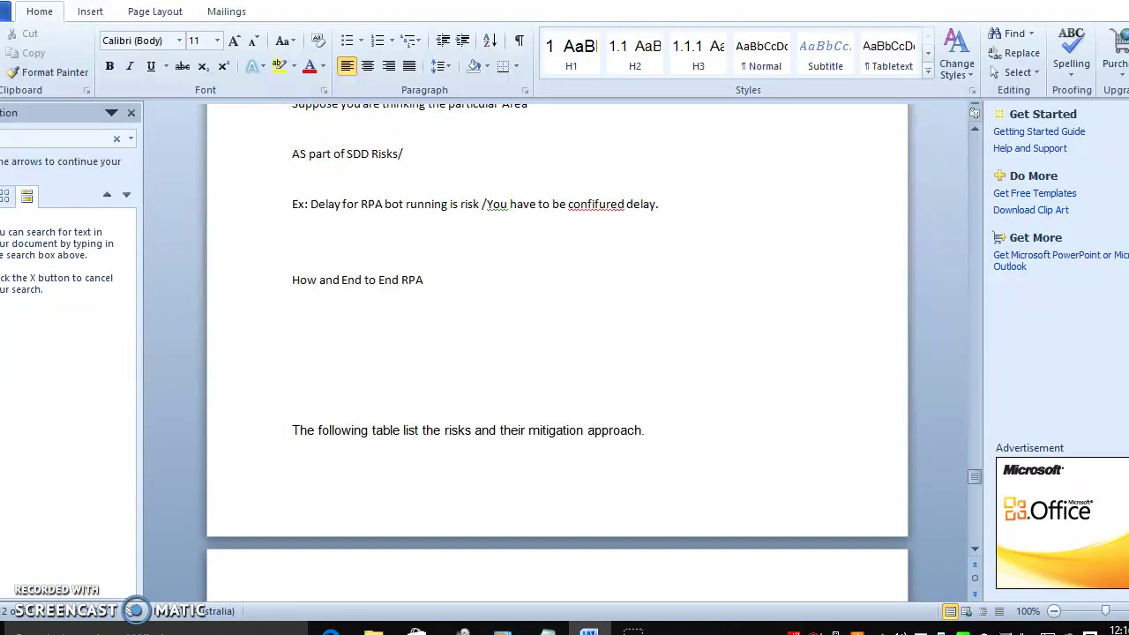
type(" sp")
key("BackSpace")
type("DD ")
type("and")
type(" how")
type("SDD")
type(" in RPA")
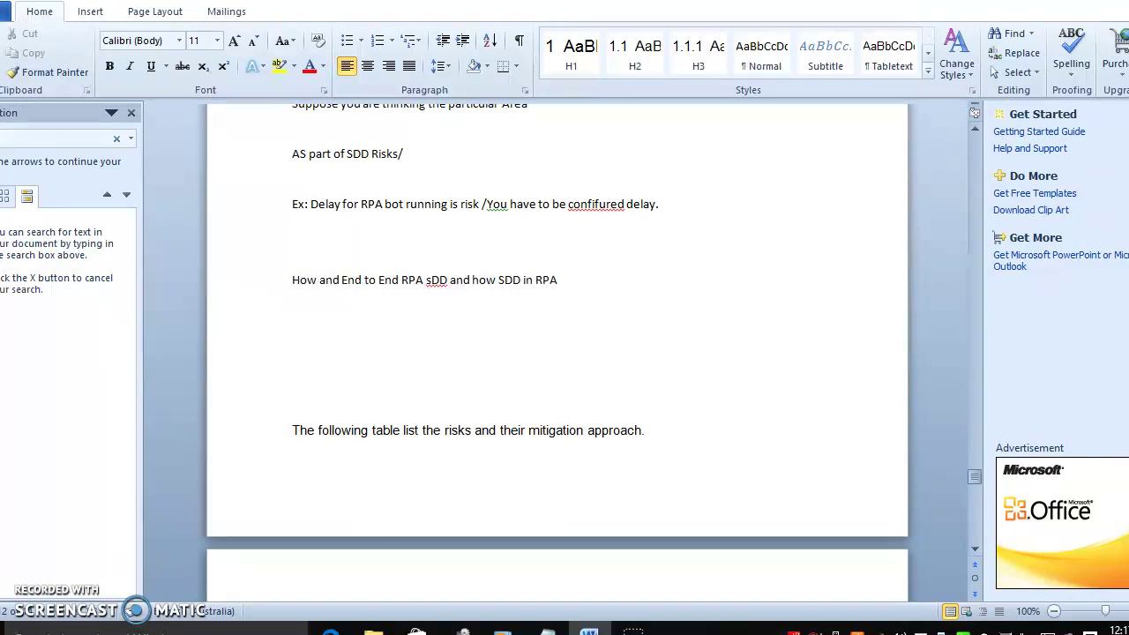
type(" world b")
key("ctrl+z")
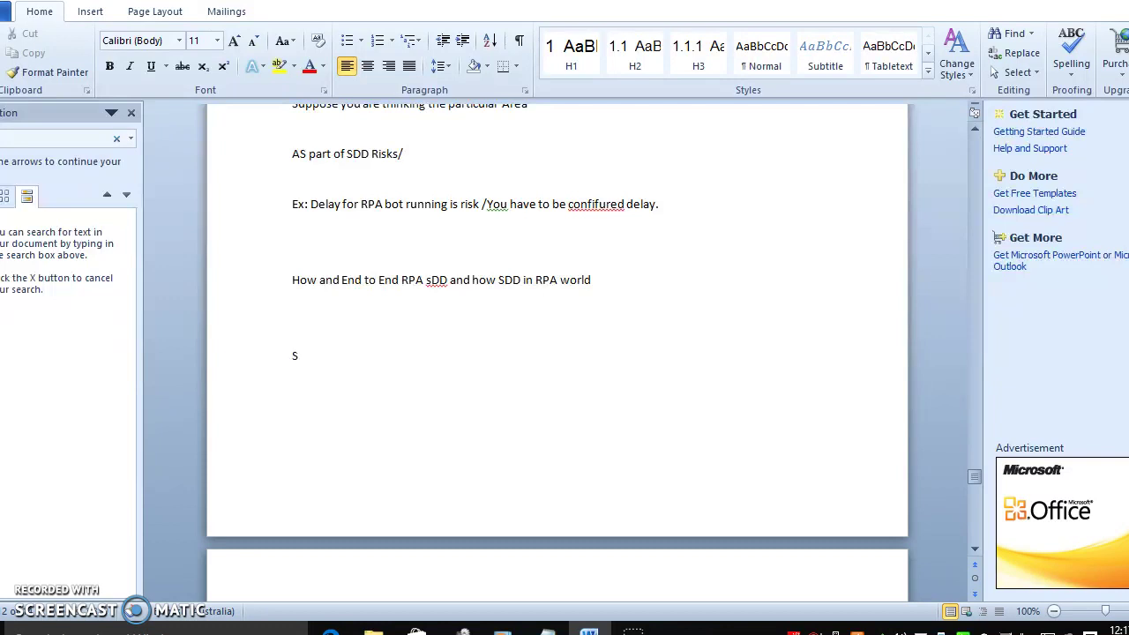
type("DD")
- Add the 'SDD /' note with blank lines beneath it, above the risk table
key("Return")
key("Return")
key("Down")
key("Down")
key("Down")
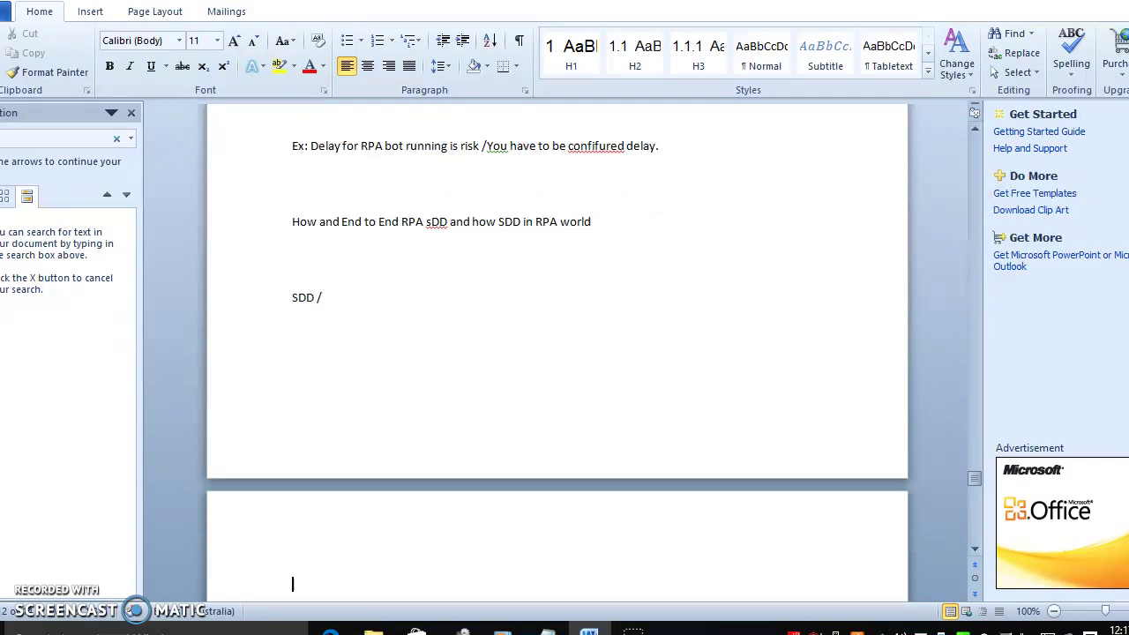
key("Down")
key("Down")
key("Up")
key("Up")
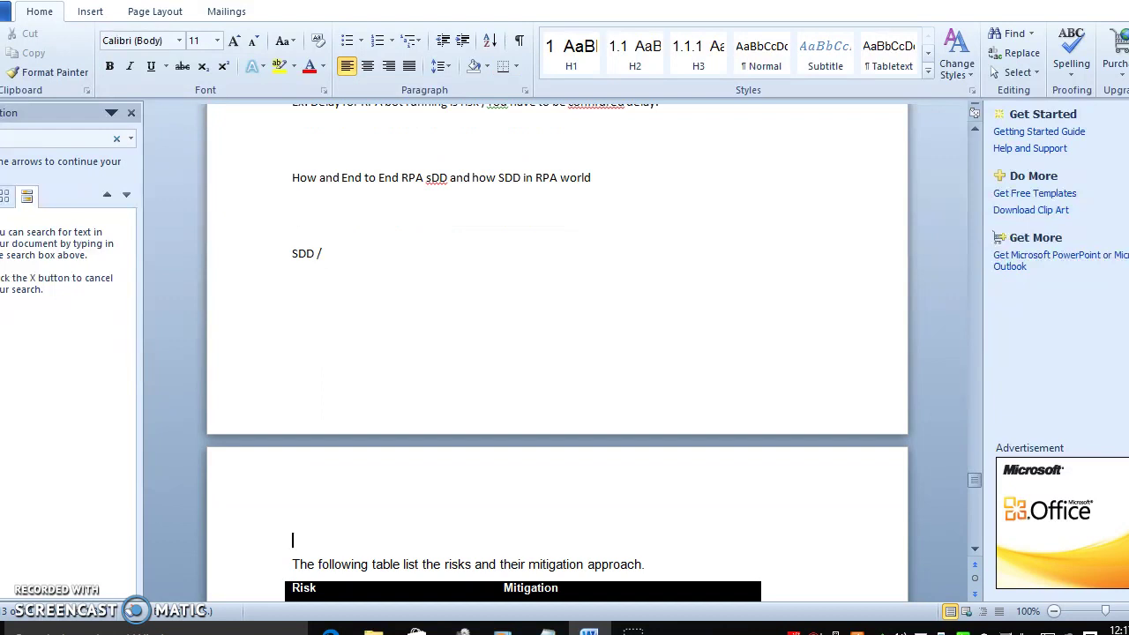
key("Up")
key("Up")
key("Up")
key("Up")
key("Return")
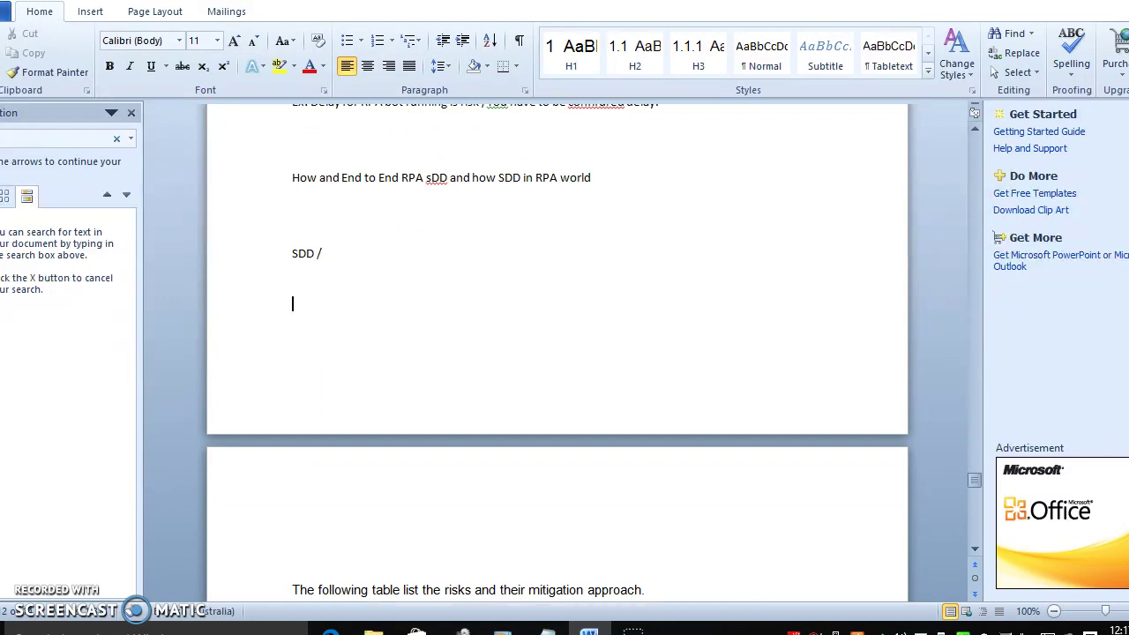
key("Down")
key("Down")
key("Down")
key("Down")
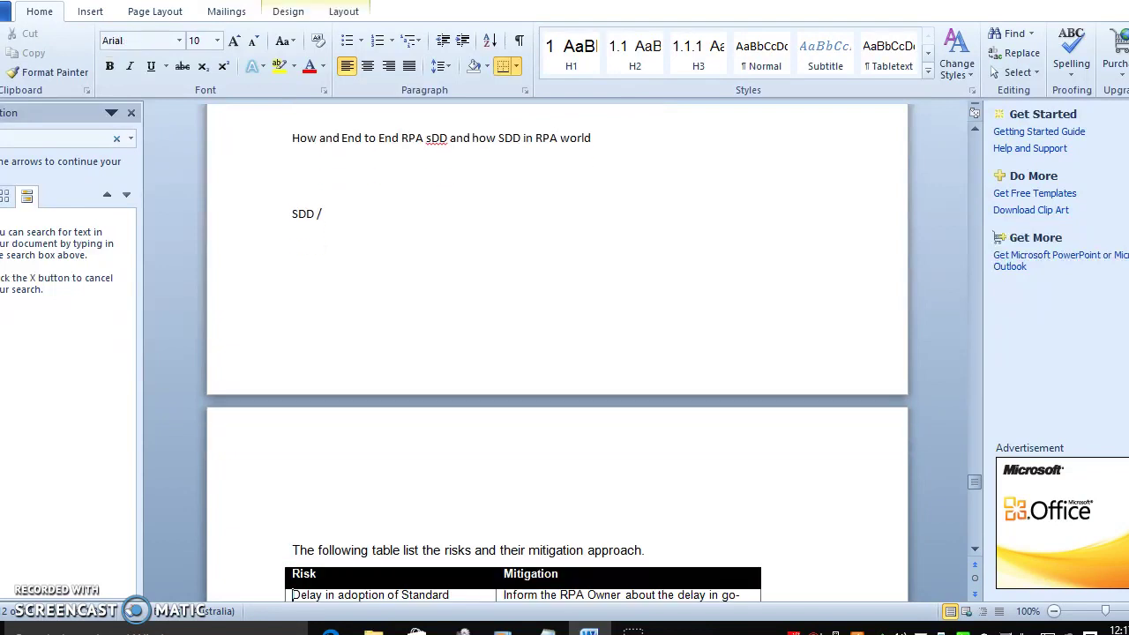
key("Down")
key("Up")
key("Up")
key("Up")
key("Up")
key("Up")
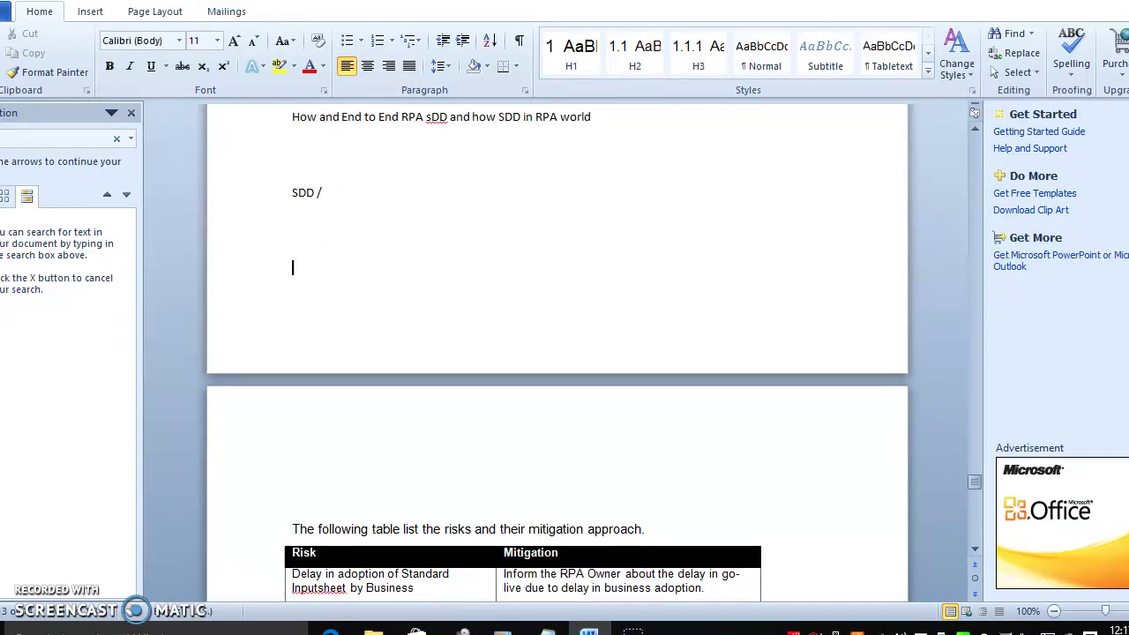
key("Up")
- Insert 'Risk /Mitigation;' below and begin a numbered list under it
key("Return")
key("Return")
key("Return")
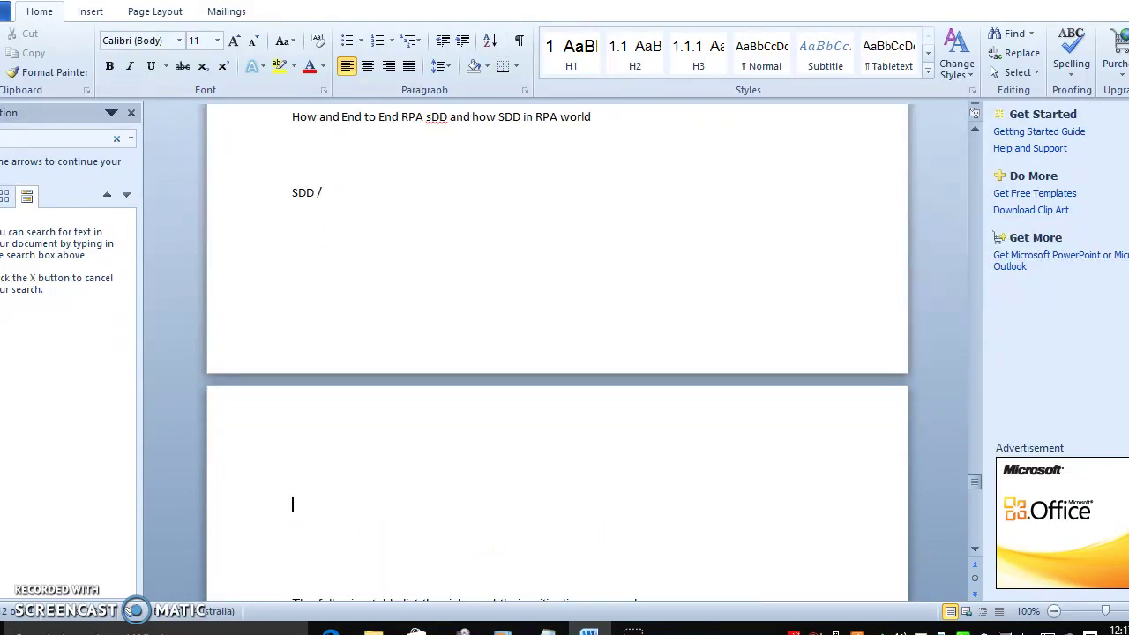
type("Risk /")
type("Mitiga")
type("tion;")
key("Return")
key("BackSpace")
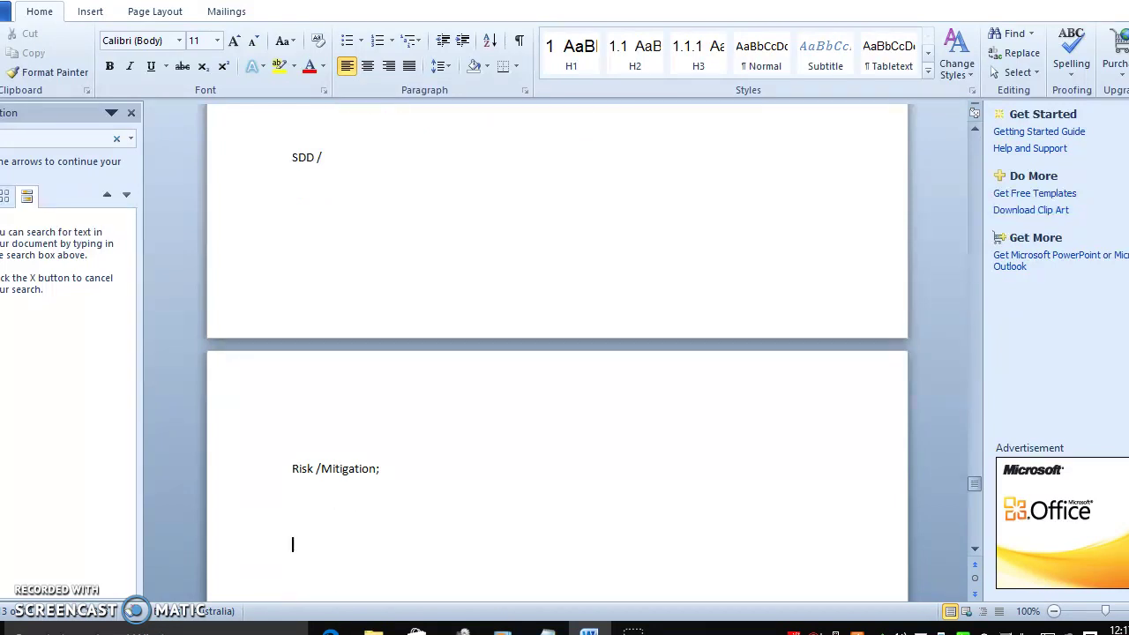
type("1. ")
type("Delay")
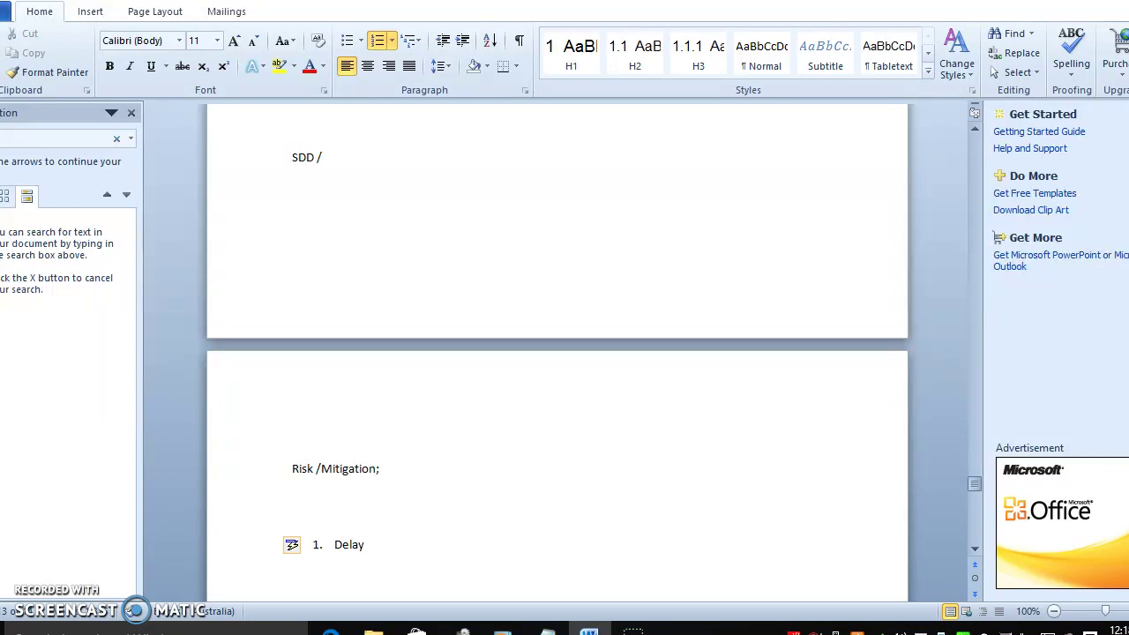
type("M")
type("ga")
type("tion")
- Finish the first list item as 'Delay –Mitigation' and click out of it
left_click(510, 289)
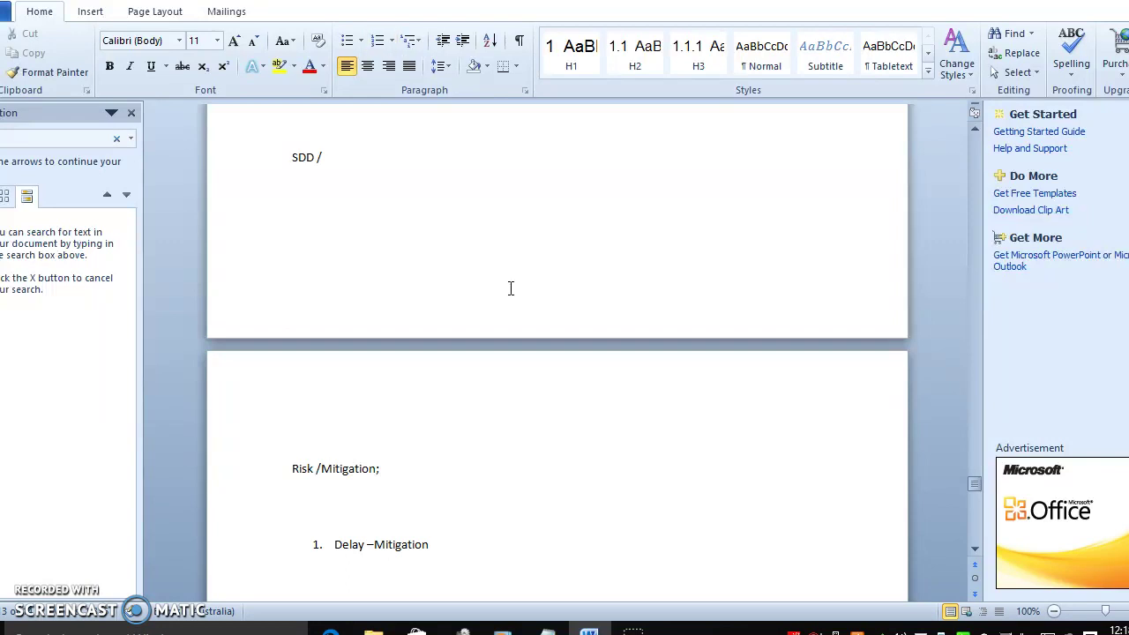
scroll(557, 353, "down", 2)
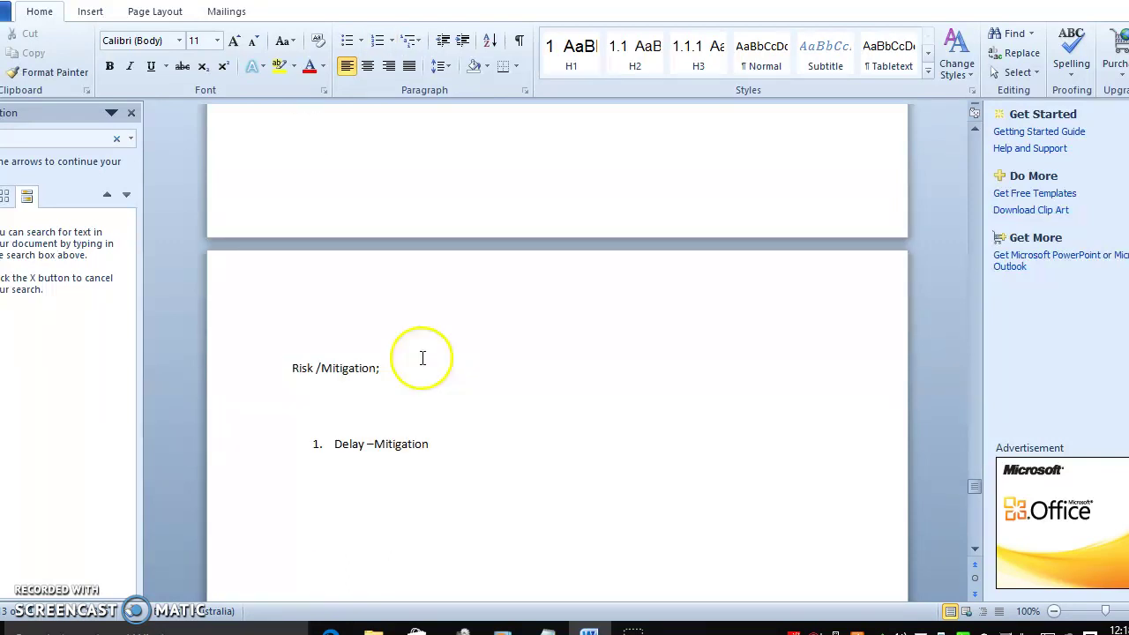
- Set the 'Delay –Mitigation' line to 18 pt font size
triple_click(404, 446)
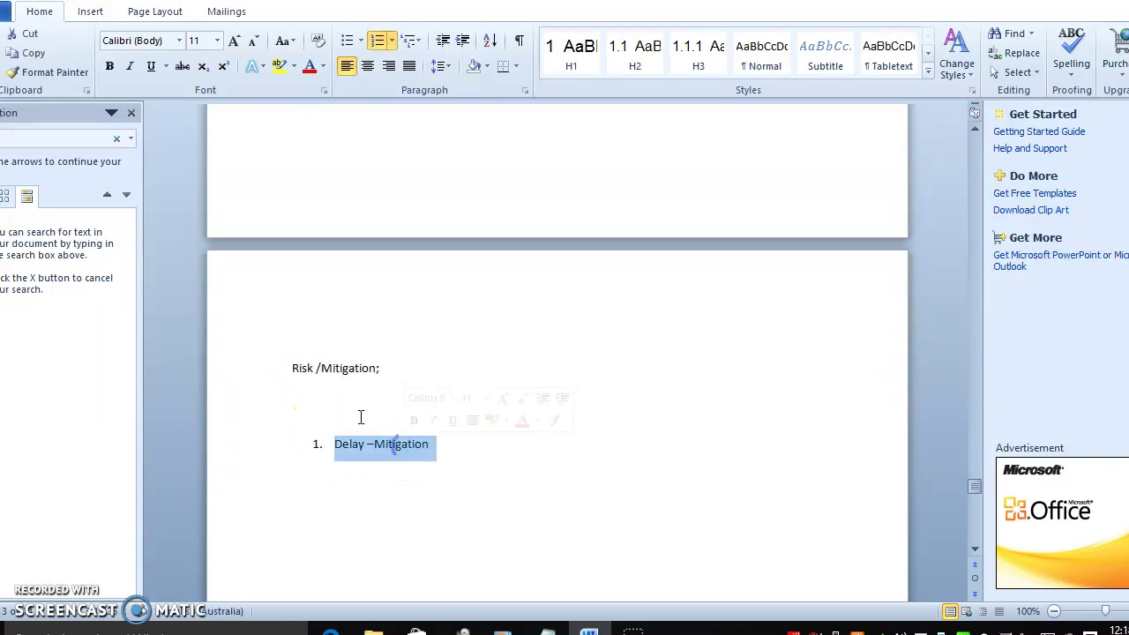
left_click(217, 41)
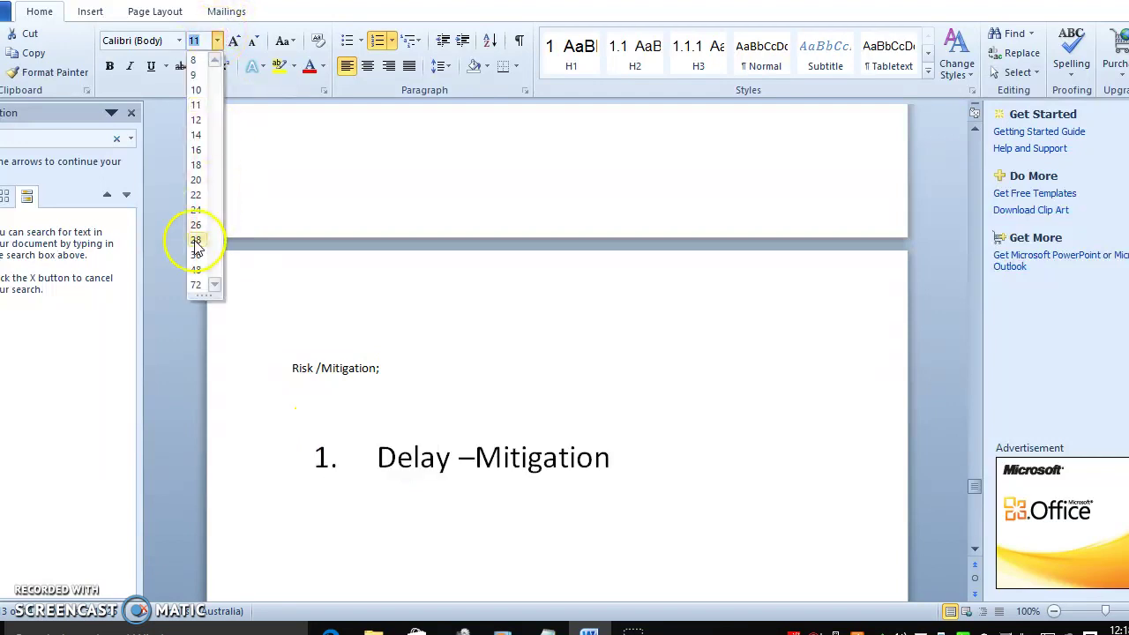
left_click(197, 165)
- Append ' website –' to the item and end the numbered list on a new line
left_click(495, 462)
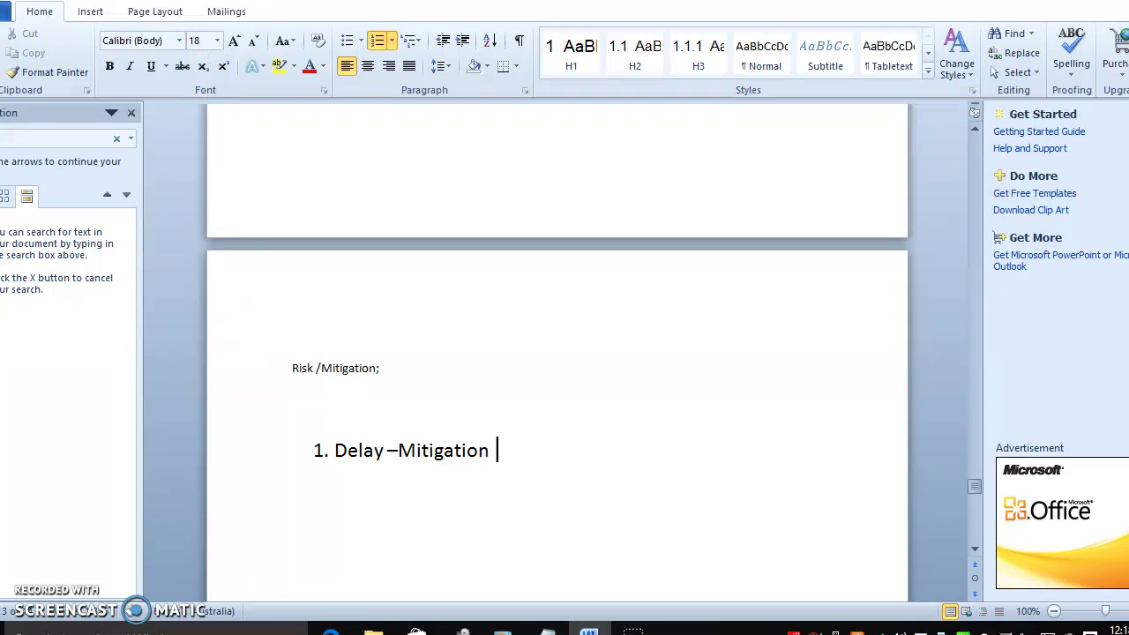
type("websi")
type("te -")
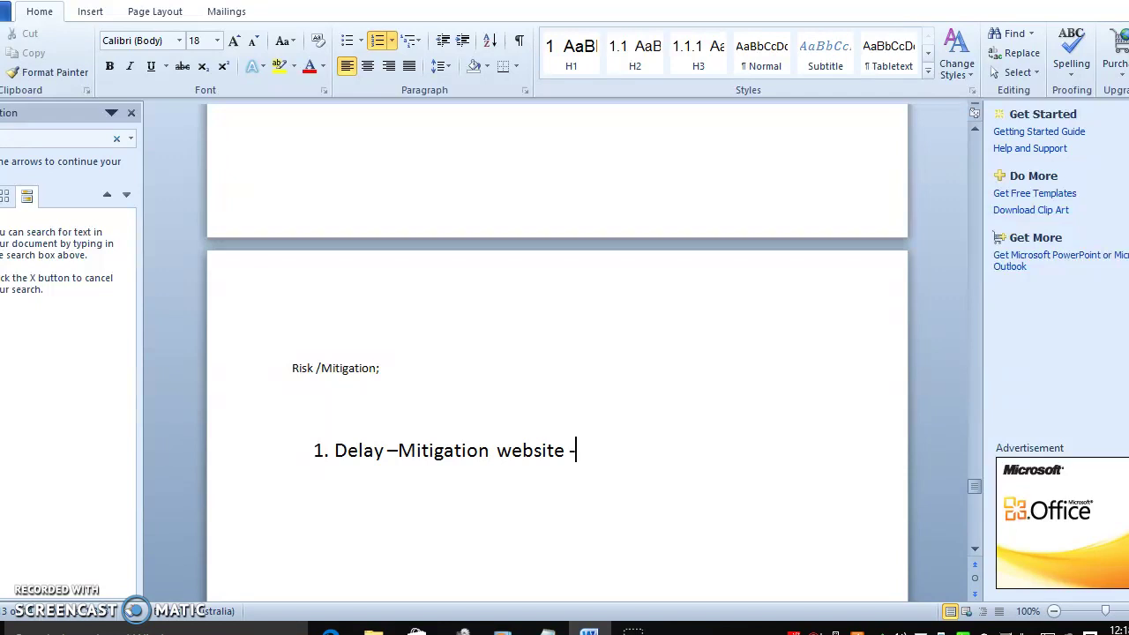
key("Return")
key("Return")
key("Return")
key("Return")
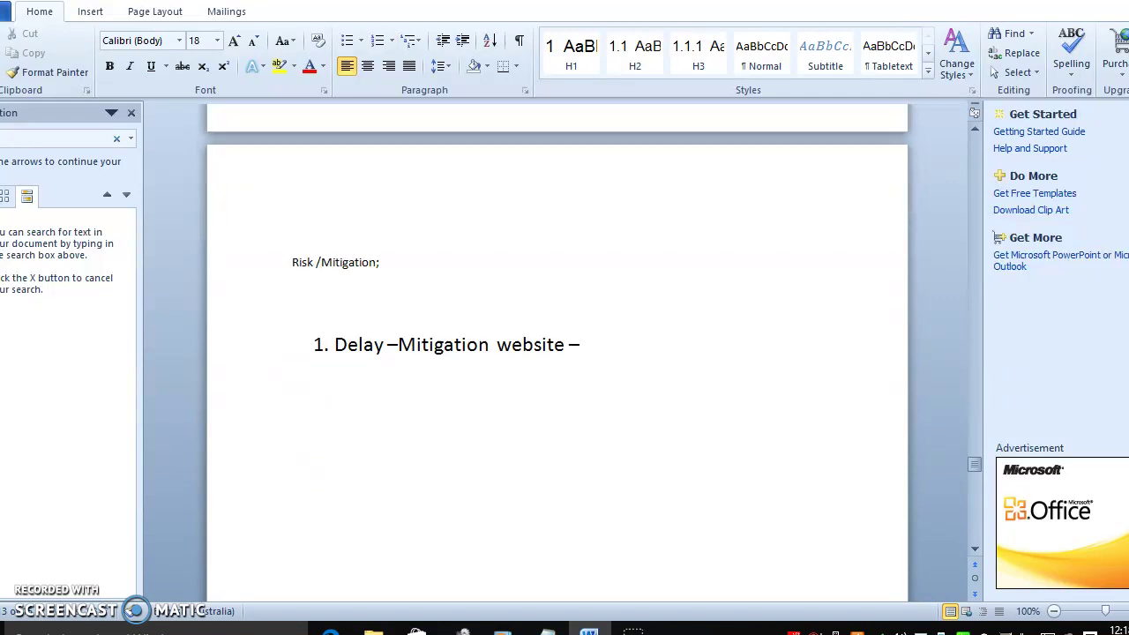
key("BackSpace")
key("BackSpace")
key("BackSpace")
key("BackSpace")
type("1. ")
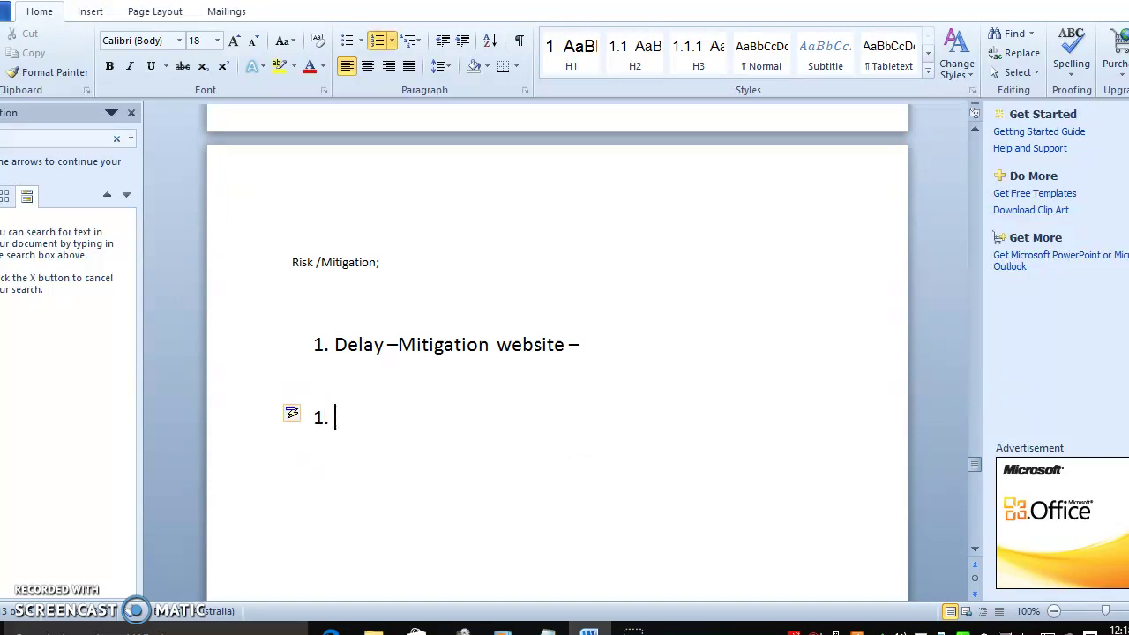
type("Delay ")
type("-manaul")
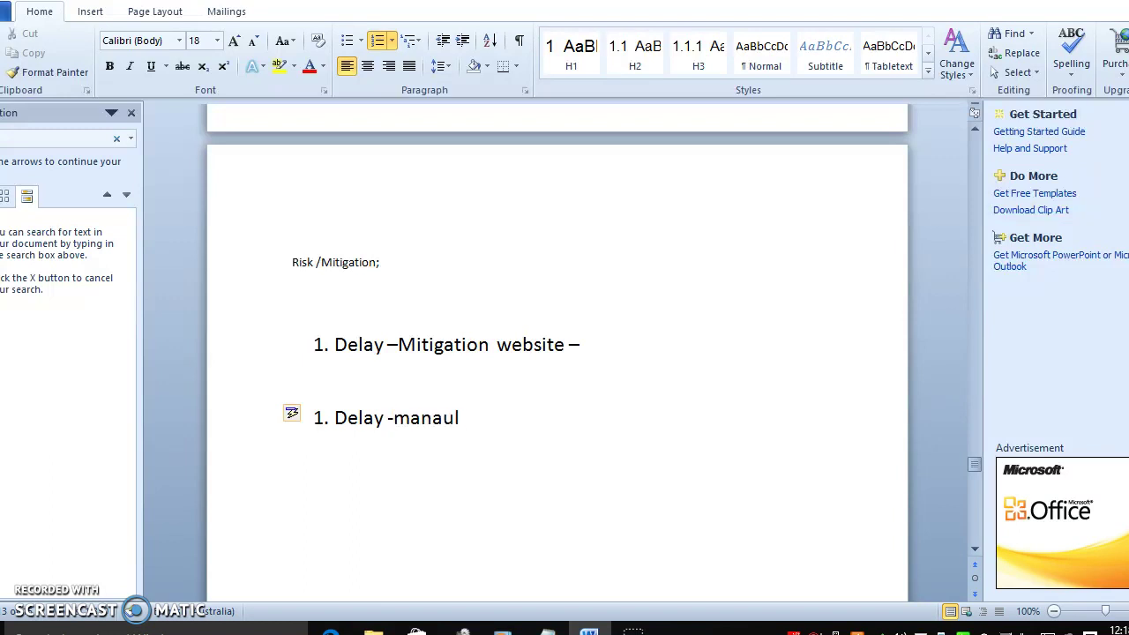
type(" orcon")
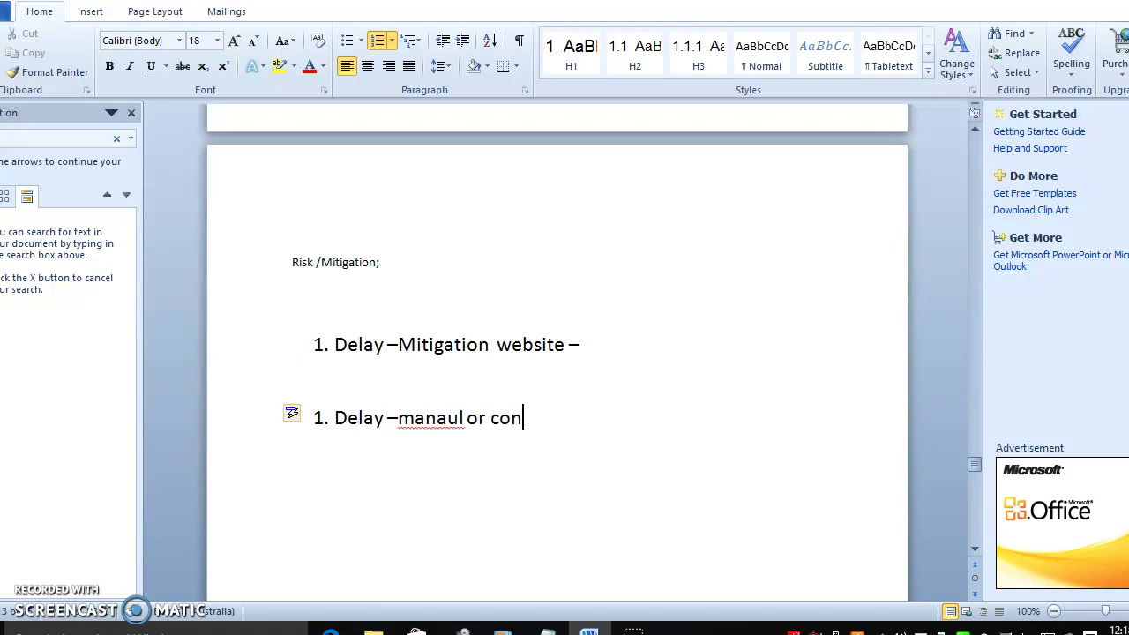
type("fg")
- Add numbered item 'Delay –manaul or configurable delay based' with an unnumbered line below
key("BackSpace")
type("igurable")
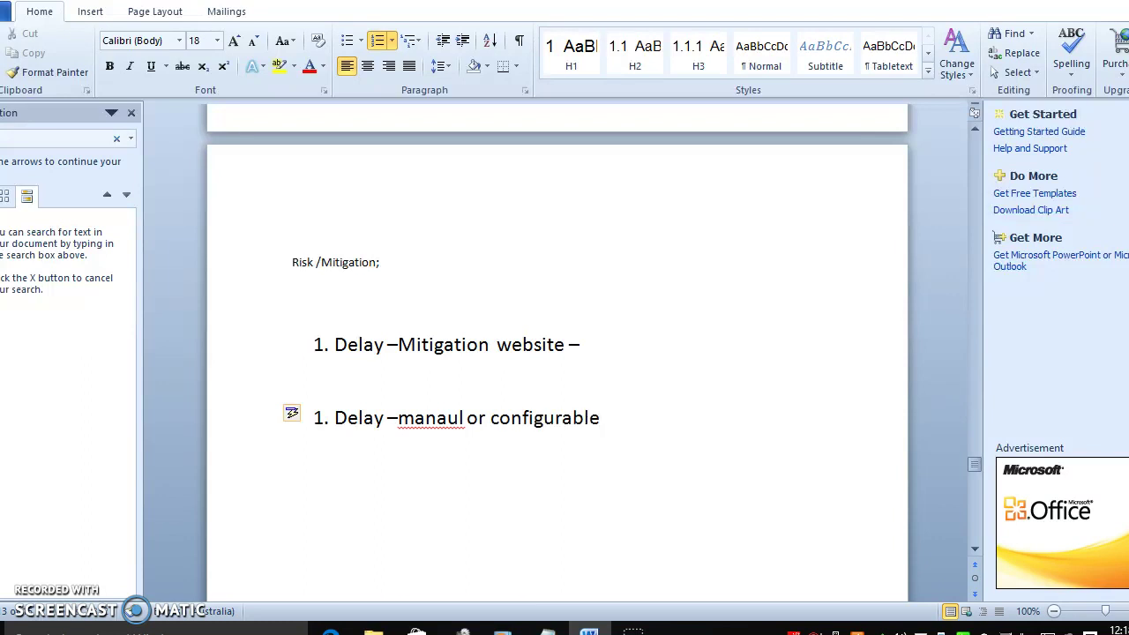
type(" delay")
type(" base")
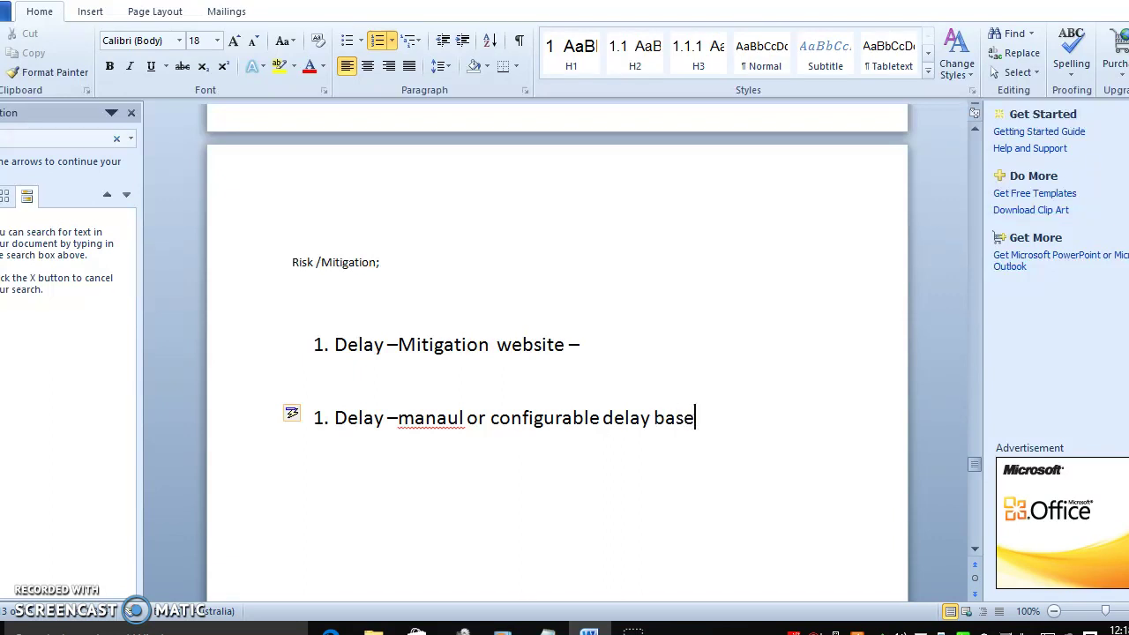
type("d")
key("Return")
key("BackSpace")
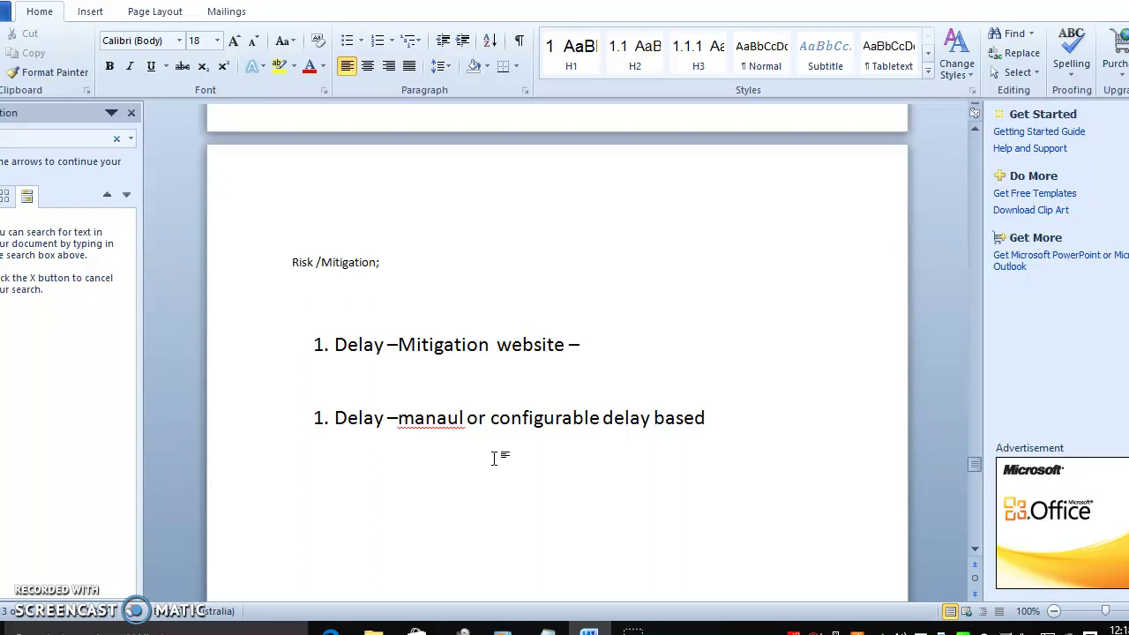
- Type '2 fields' and 'Some other pages' lines, removing the automatic number 3
key("BackSpace")
key("BackSpace")
key("Return")
type("2 fi")
type("elds")
key("Return")
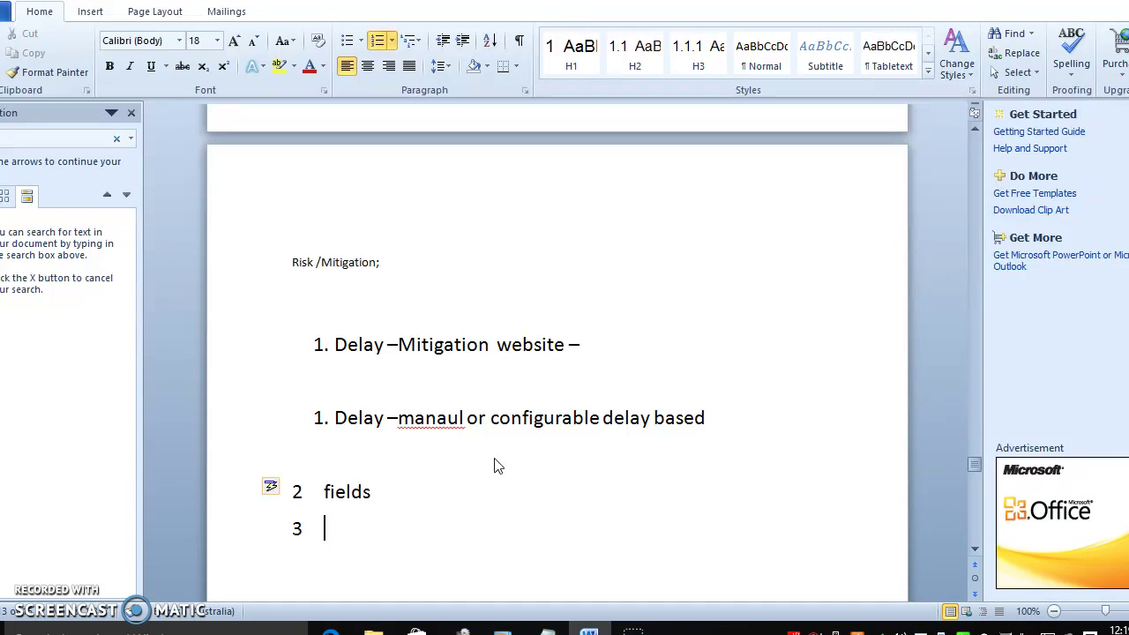
key("BackSpace")
type("S")
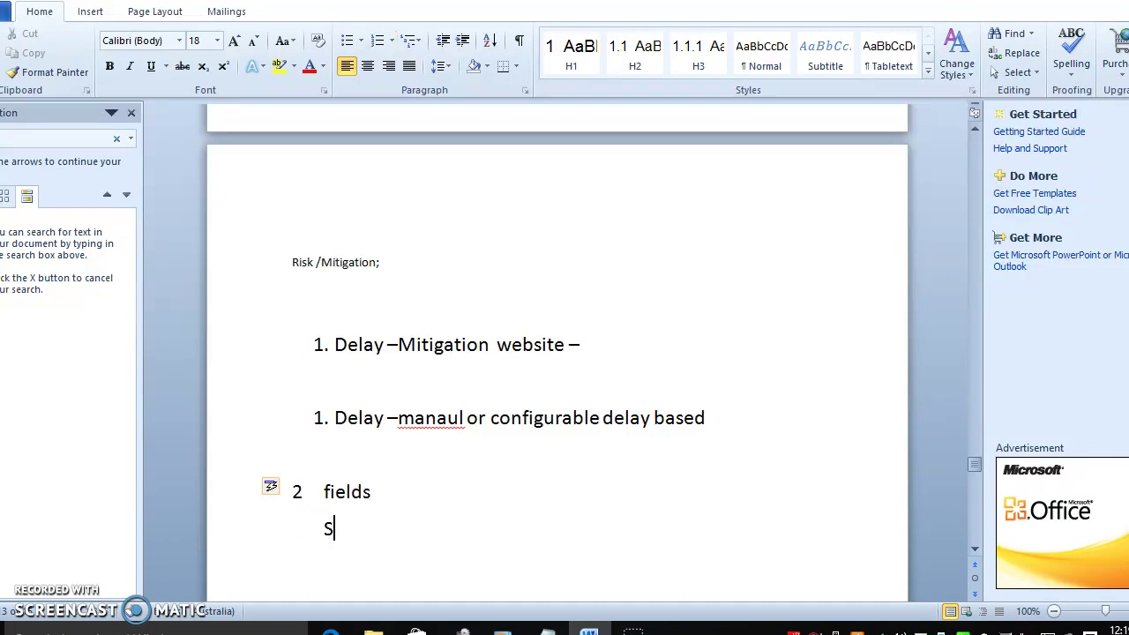
type("ome to")
key("BackSpace")
key("BackSpace")
type("other pa")
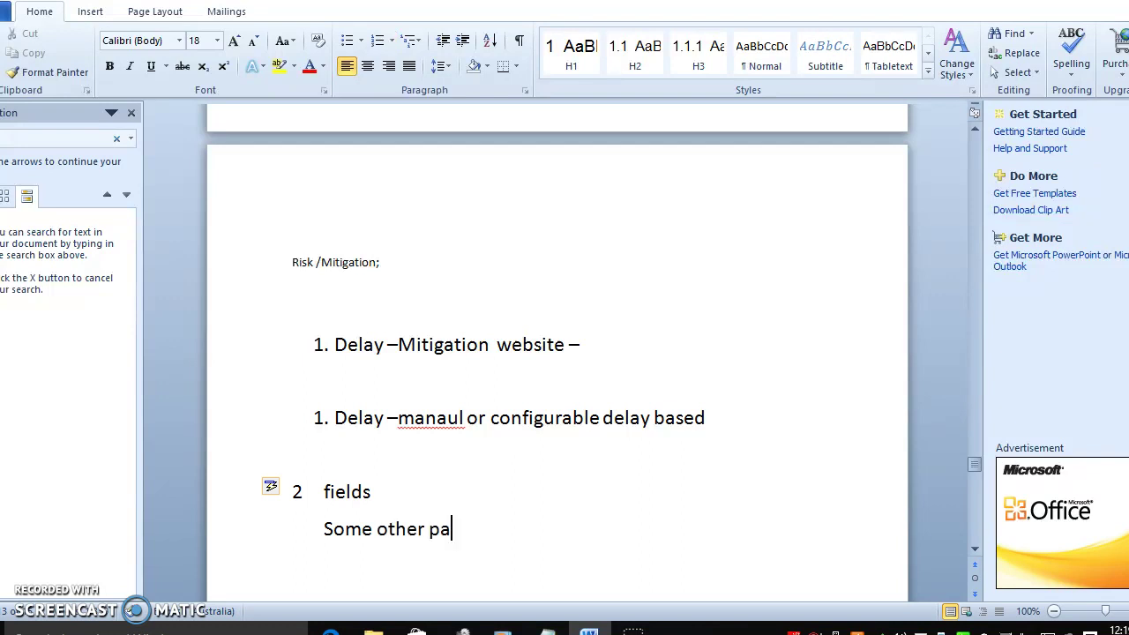
type("ges")
key("Return")
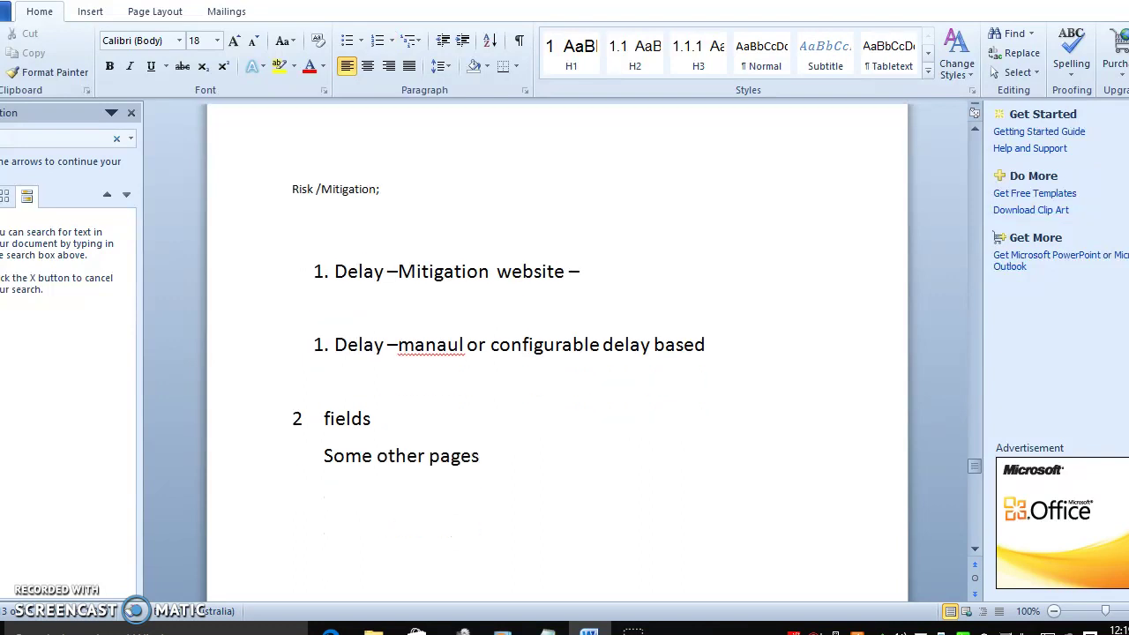
key("BackSpace")
type("30")
key("BackSpace")
key("BackSpace")
type("cpu")
- Add auto-numbered item 3 reading 'sec or 3 seconds' with blank lines below
key("BackSpace")
key("BackSpace")
key("BackSpace")
key("Return")
key("Return")
key("BackSpace")
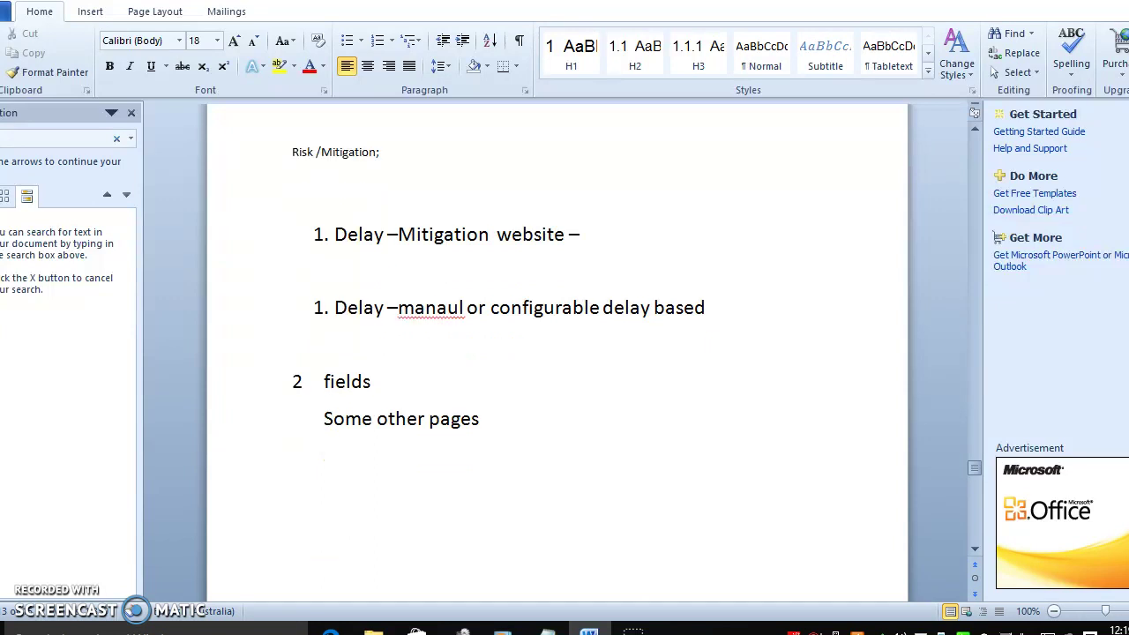
type("2 se")
type("c or ")
type("3 sc")
key("BackSpace")
type("econ")
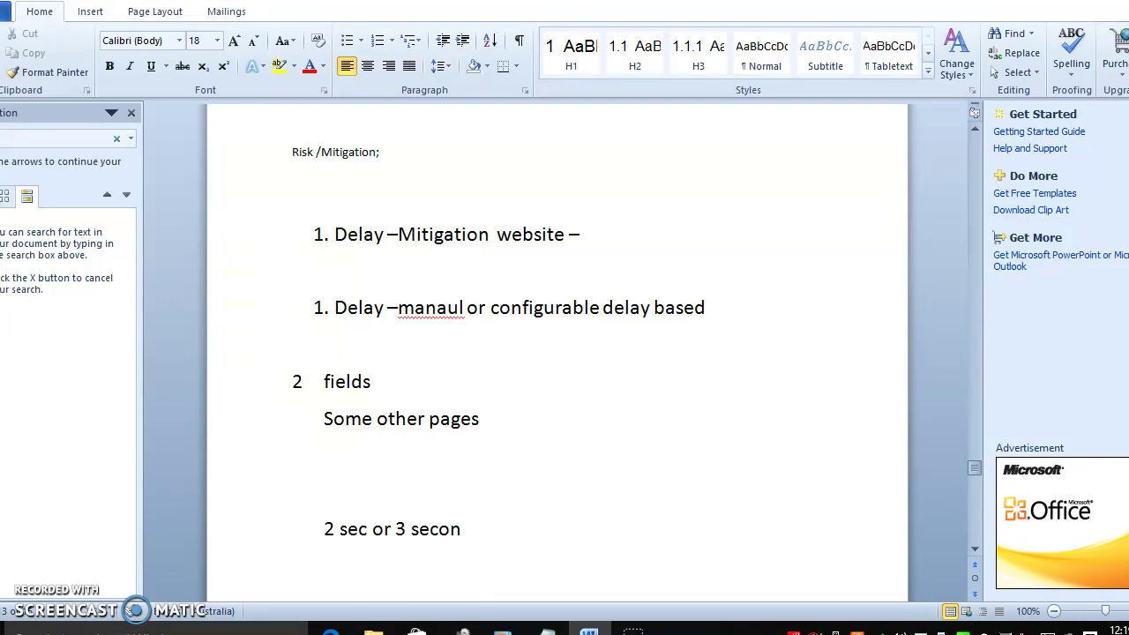
type("ds")
key("Return")
key("BackSpace")
key("Return")
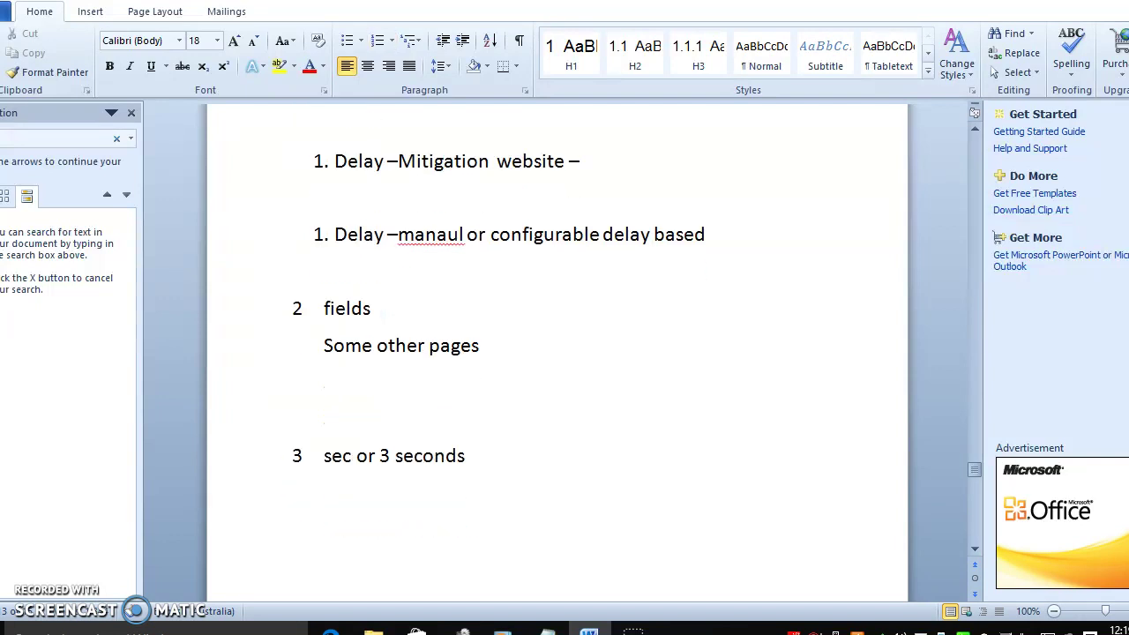
type("you ca")
type("n control")
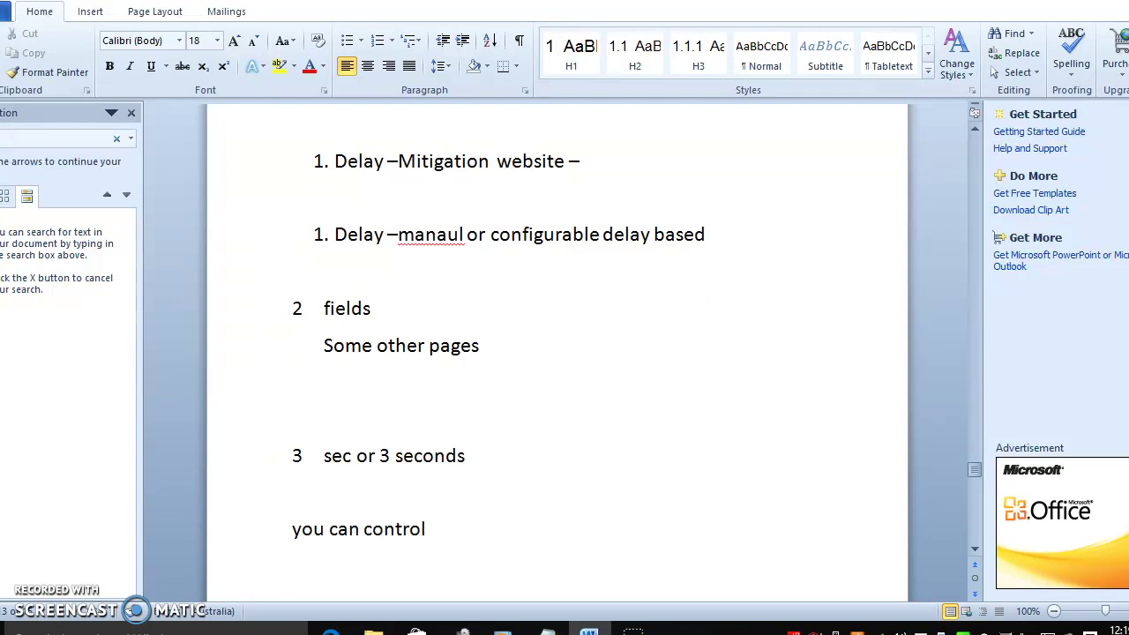
- Add the 'you can control' note, erasing the unfinished 'it will'
key("Return")
key("Return")
key("Return")
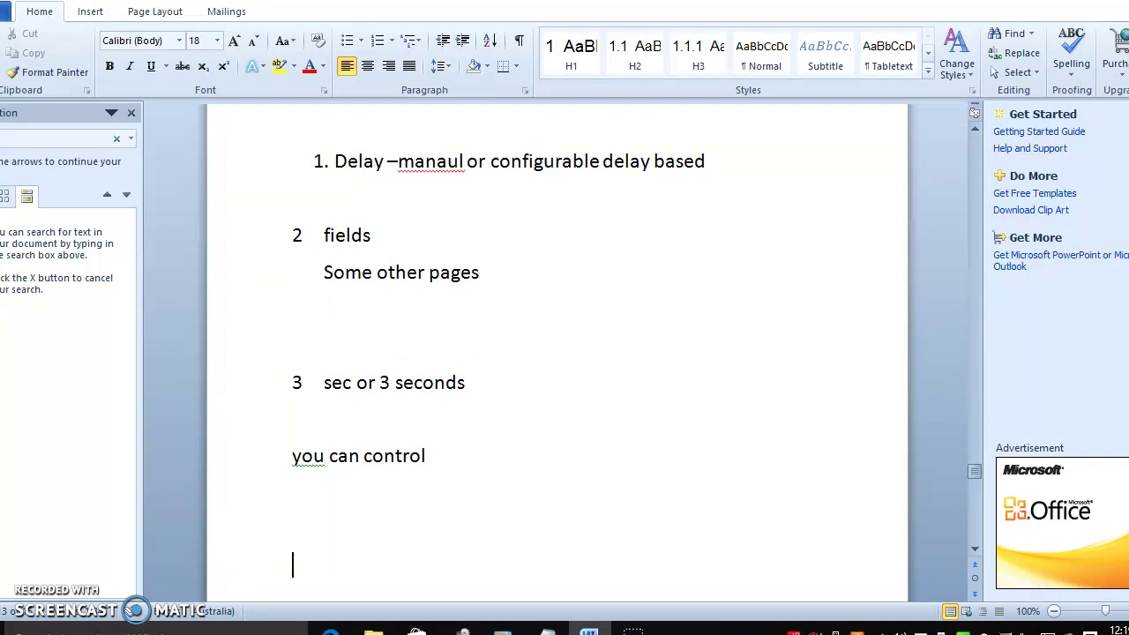
type("it")
type(" will")
key("BackSpace")
key("BackSpace")
key("BackSpace")
key("BackSpace")
key("BackSpace")
key("BackSpace")
key("BackSpace")
key("Return")
key("BackSpace")
key("BackSpace")
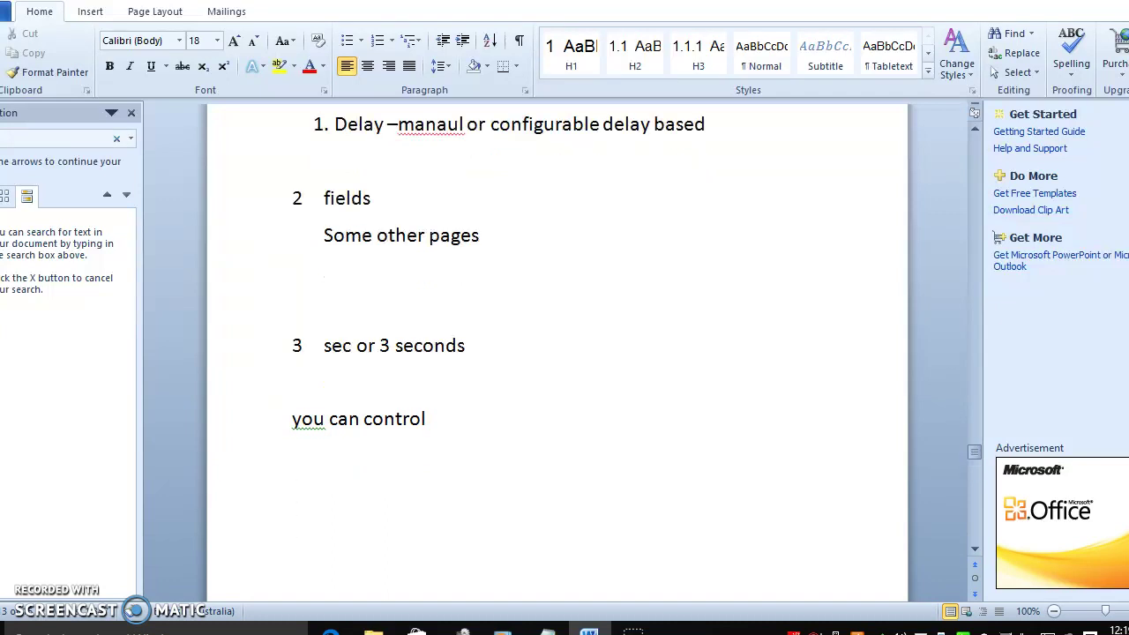
type("Delay")
type(" -criteri")
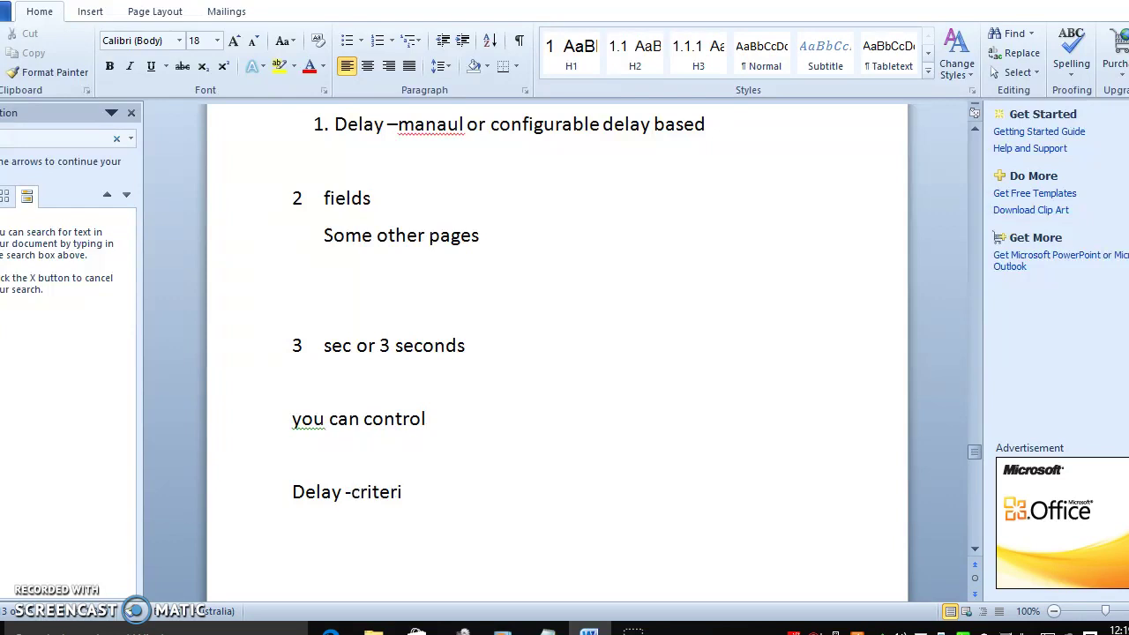
type("al")
- Type 'Delay –criteria' with the spelling corrected and a new line below
key("BackSpace")
key("Return")
key("Return")
key("Return")
key("Return")
key("BackSpace")
type("H")
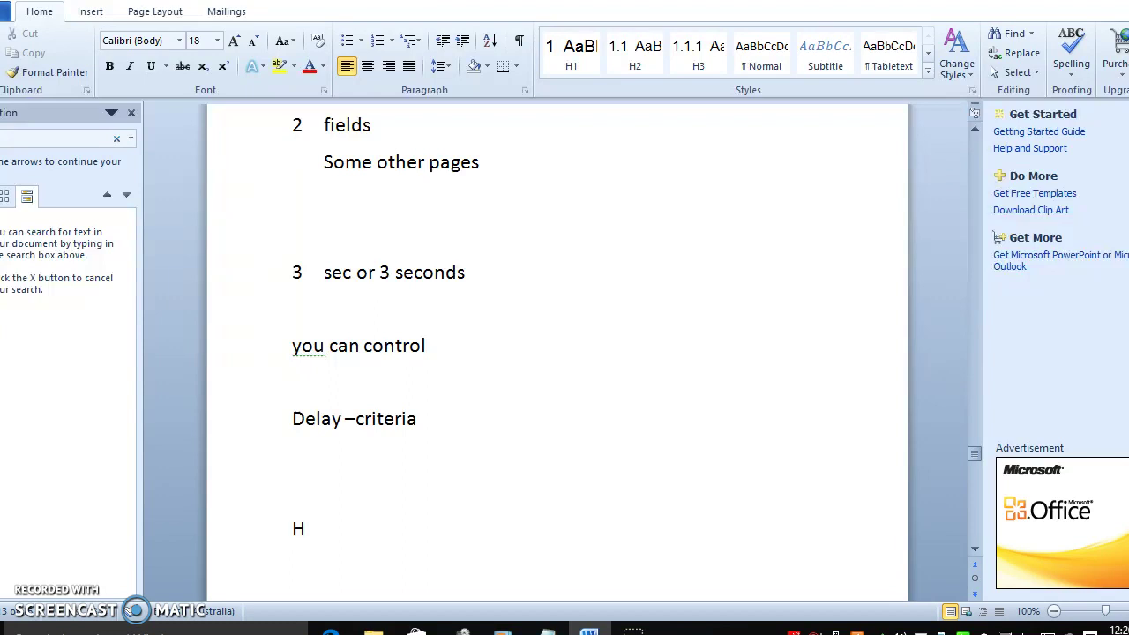
type("ow delay ")
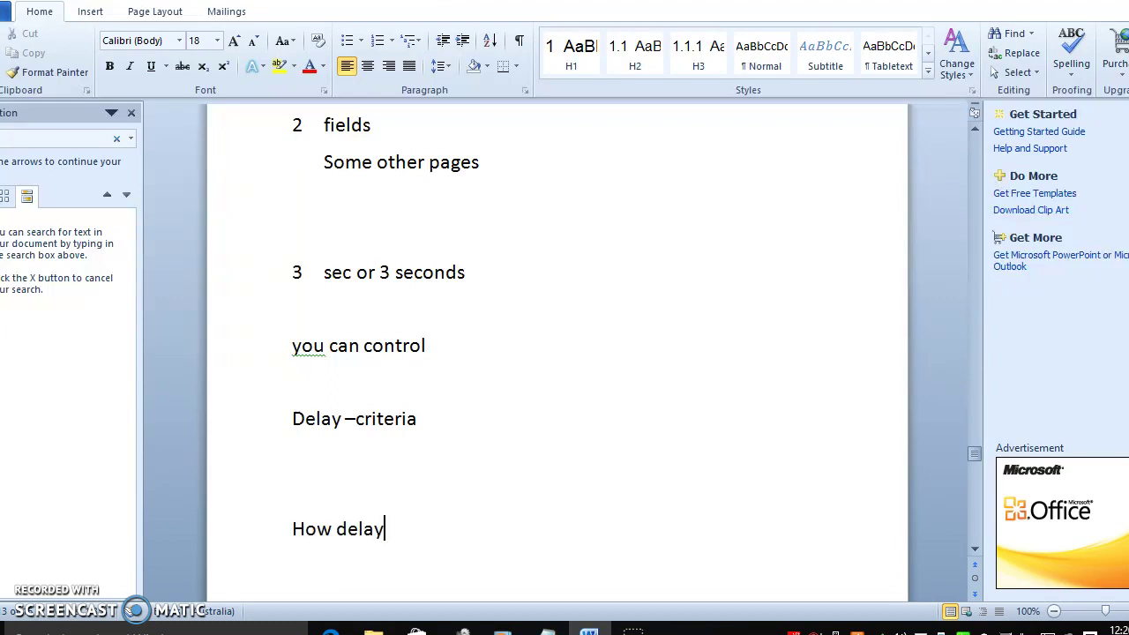
type("will be")
- Add 'How delay will be' and answer No to the Sticky Keys prompt
key("Return")
key("shift")
key("shift")
key("shift")
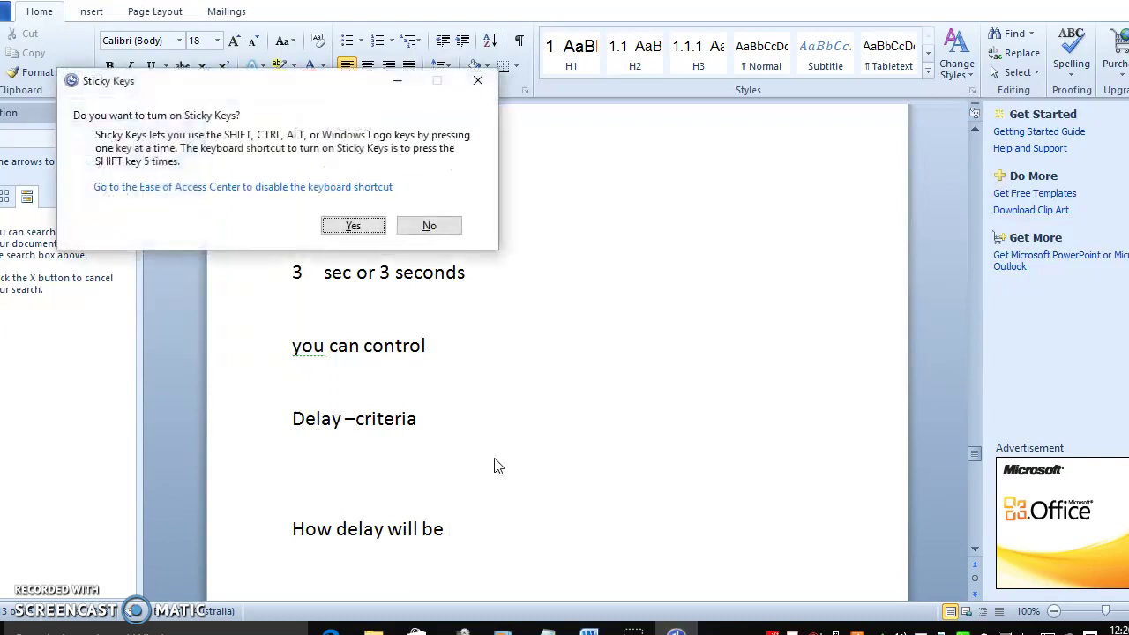
left_click(478, 80)
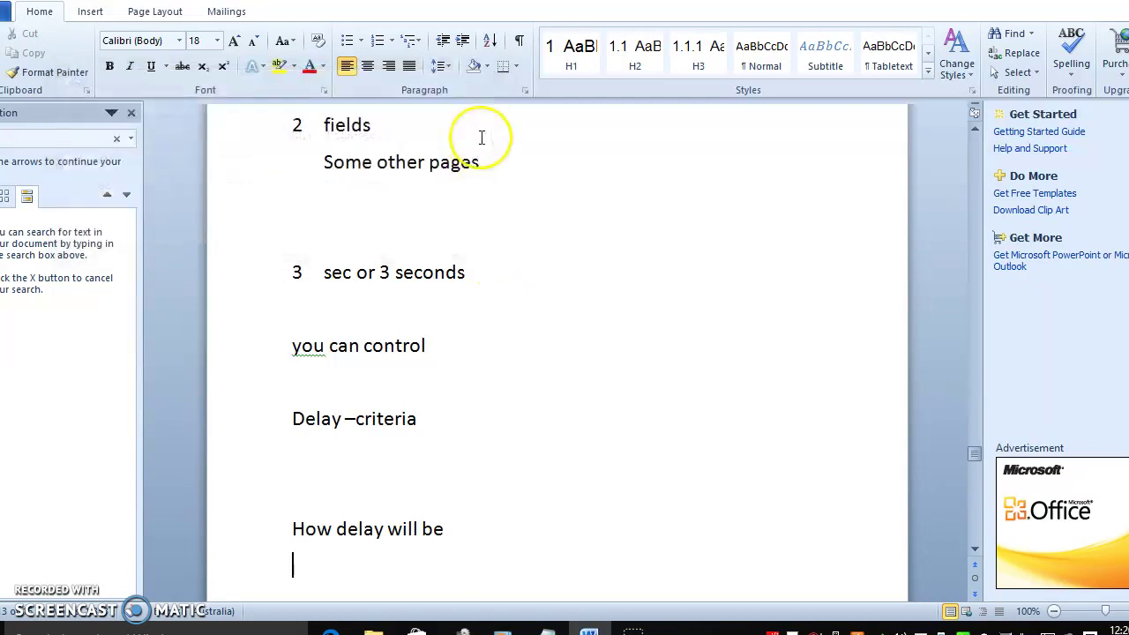
scroll(441, 460, "down", 1)
- Start a new page with 'AA', 'D' and 'TEST ENVIRONMENT _' lines
key("ctrl+Return")
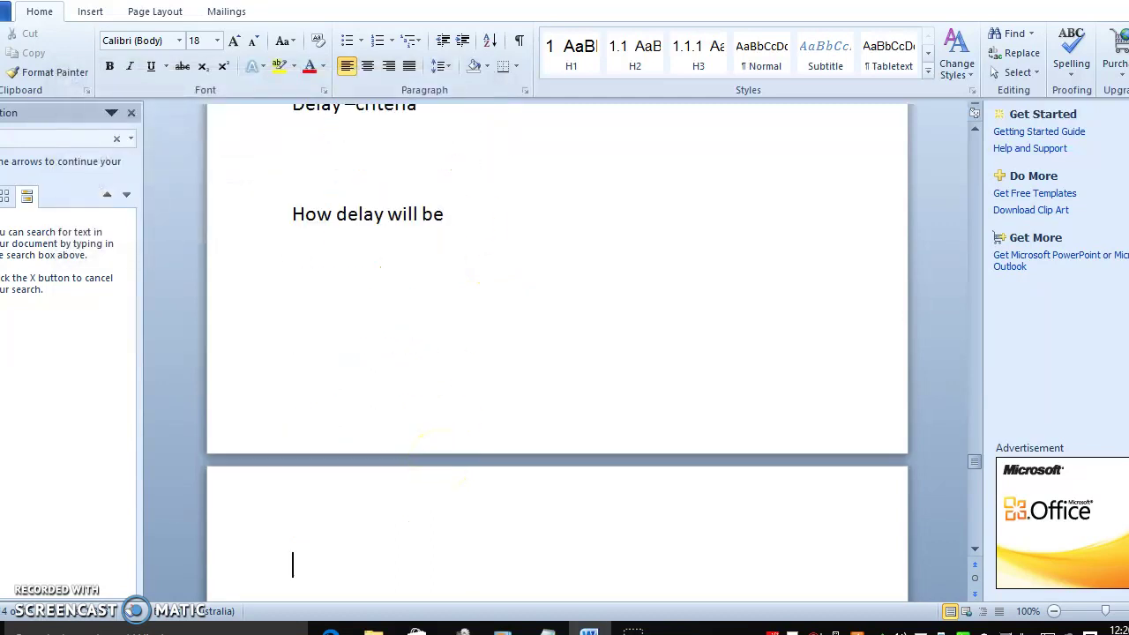
key("Return")
key("Return")
key("Return")
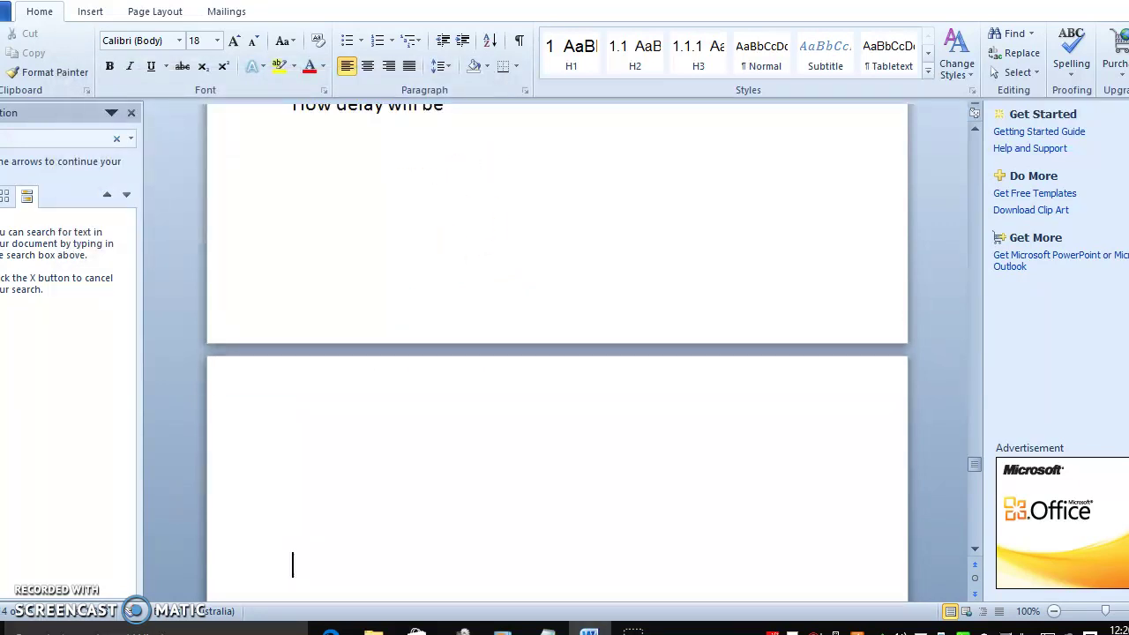
key("BackSpace")
type("A")
type("A")
key("Return")
key("Return")
key("Return")
key("Return")
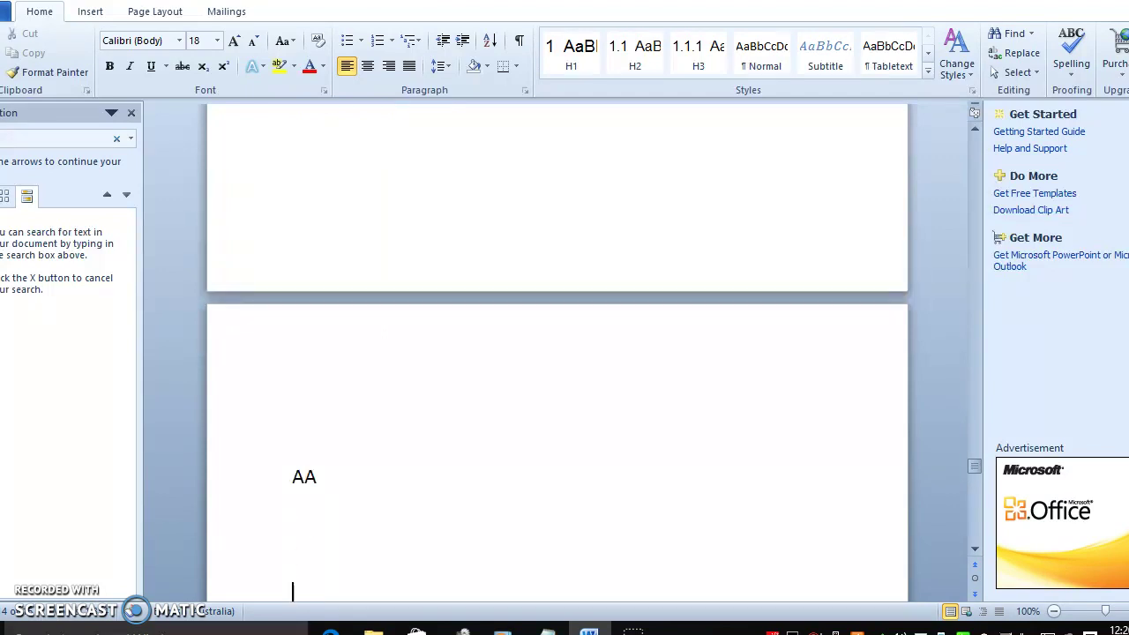
type("D")
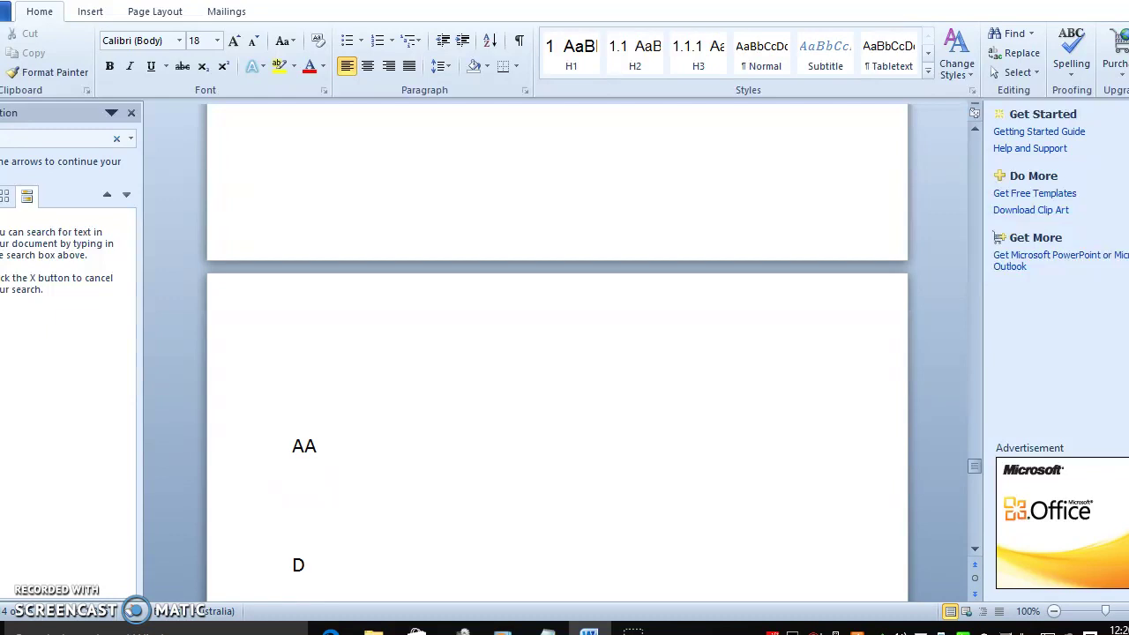
key("Return")
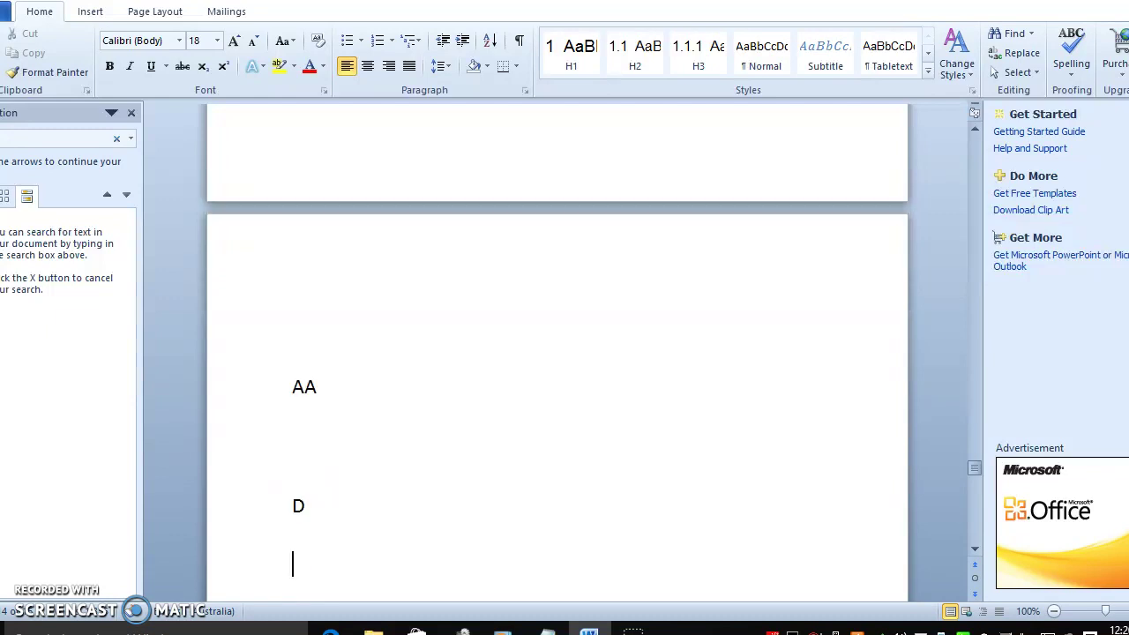
type("TEST")
type(" EV")
key("BackSpace")
type("N")
type("VIRONM")
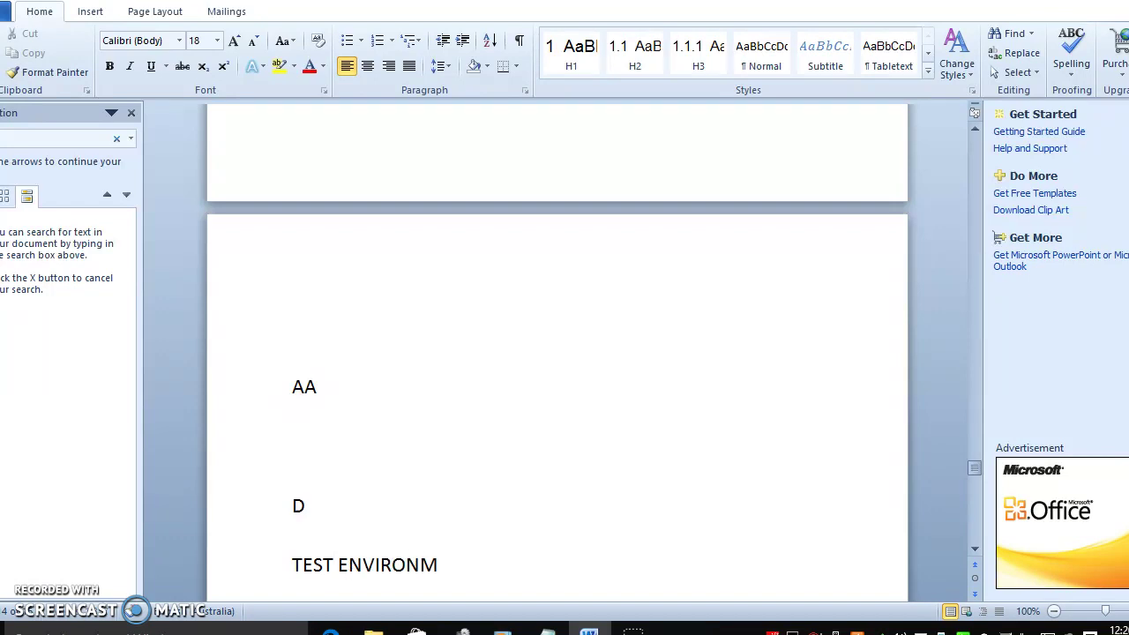
type("ENT")
type(" _")
key("Return")
type("C")
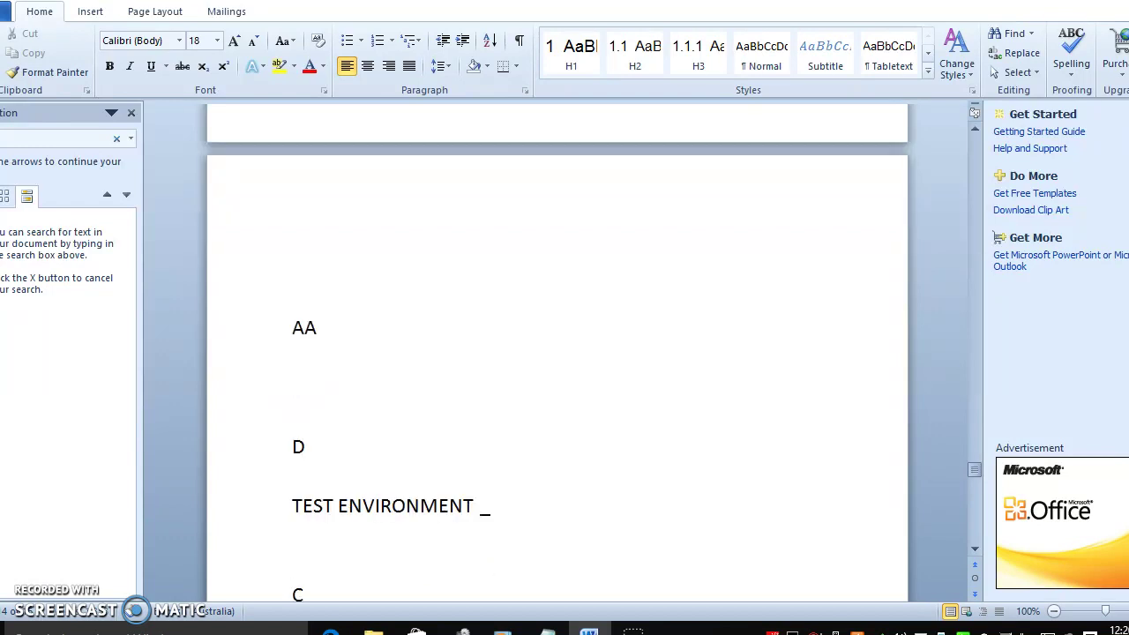
type("TRCL")
- Add 'CTRL C AND CTRL V', fixing the CTRCL typo, with blank lines below
key("Return")
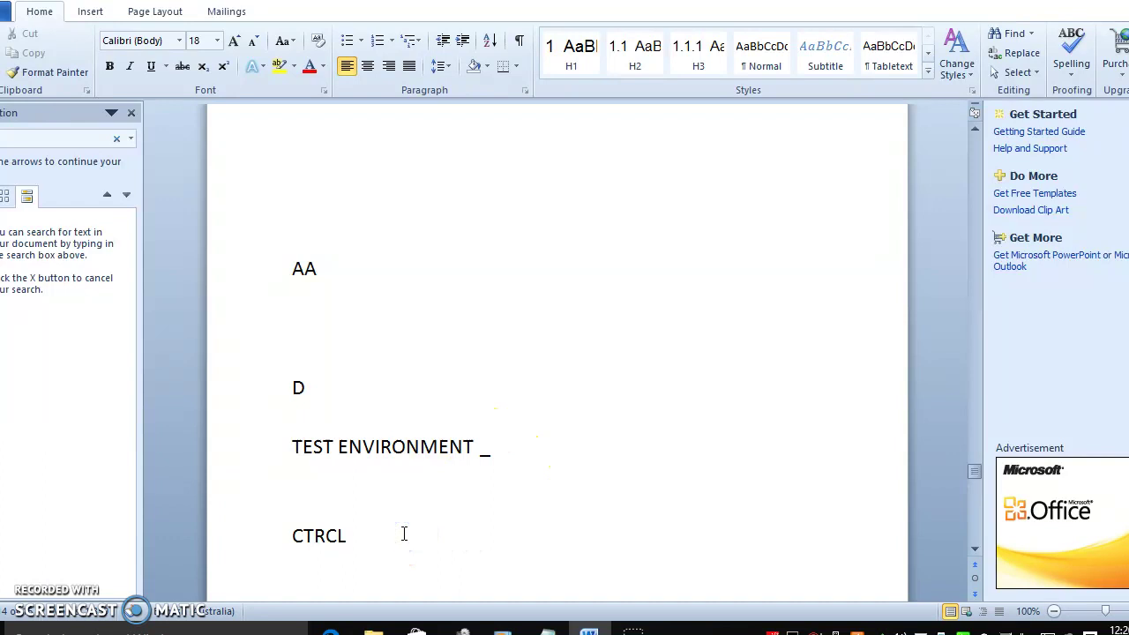
left_click(348, 537)
key("BackSpace")
key("BackSpace")
type("L C")
type(" AND CT")
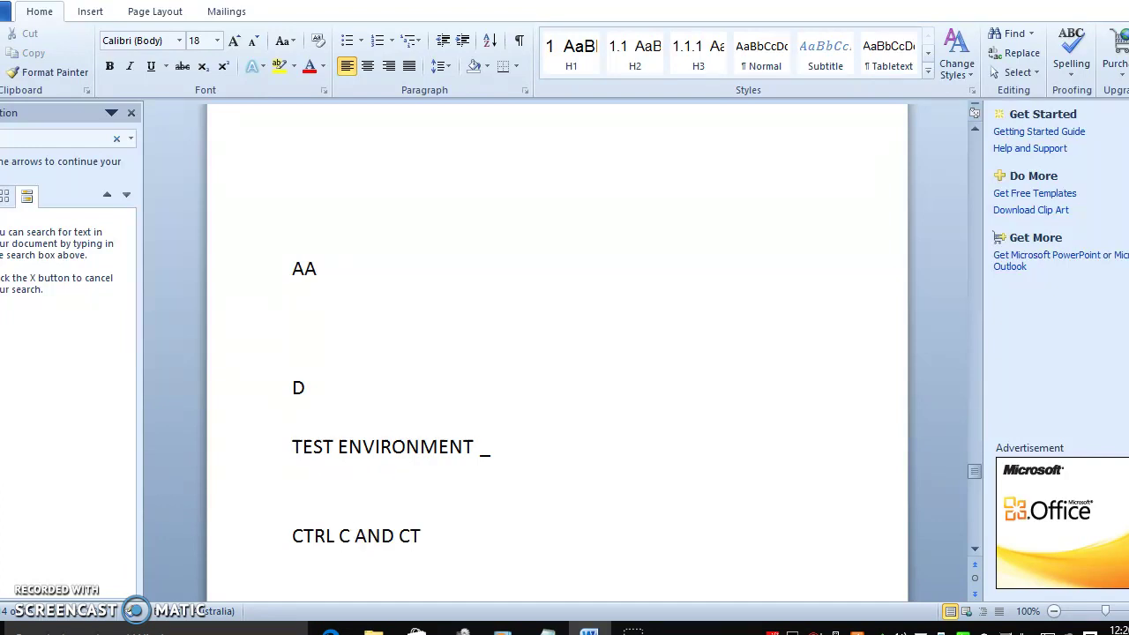
type("R")
type("L V")
key("Return")
key("Return")
key("Return")
key("shift+Right")
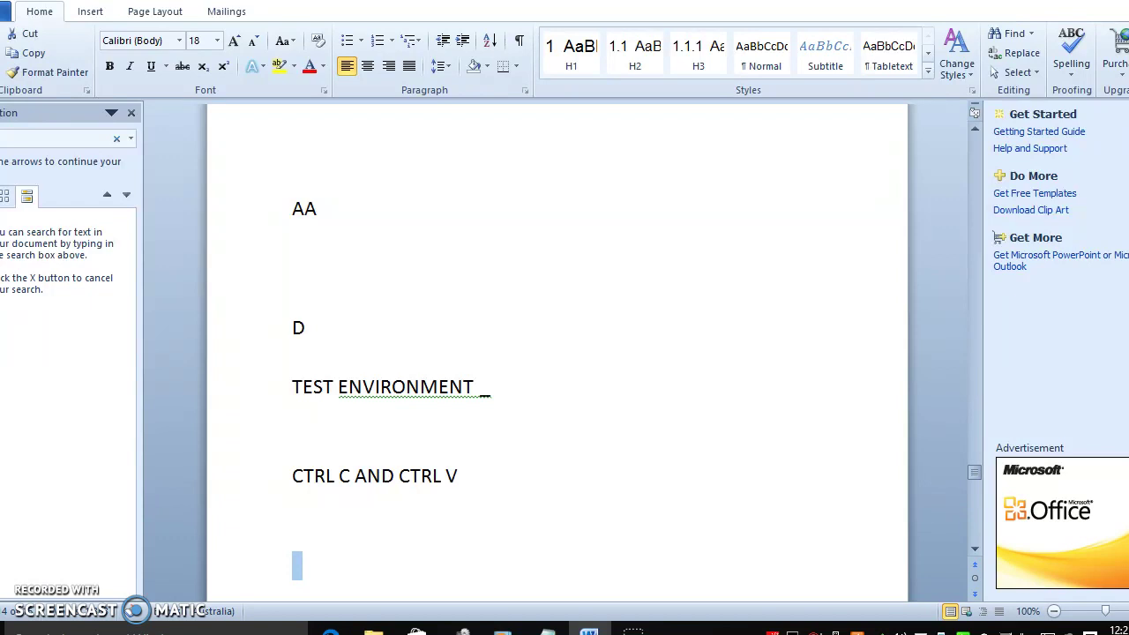
- Enter 'MINIMUM DELAY WILL BE CALCULATED >' on the empty line, fixing typos, and start a new line
left_click(323, 541)
type("MIN")
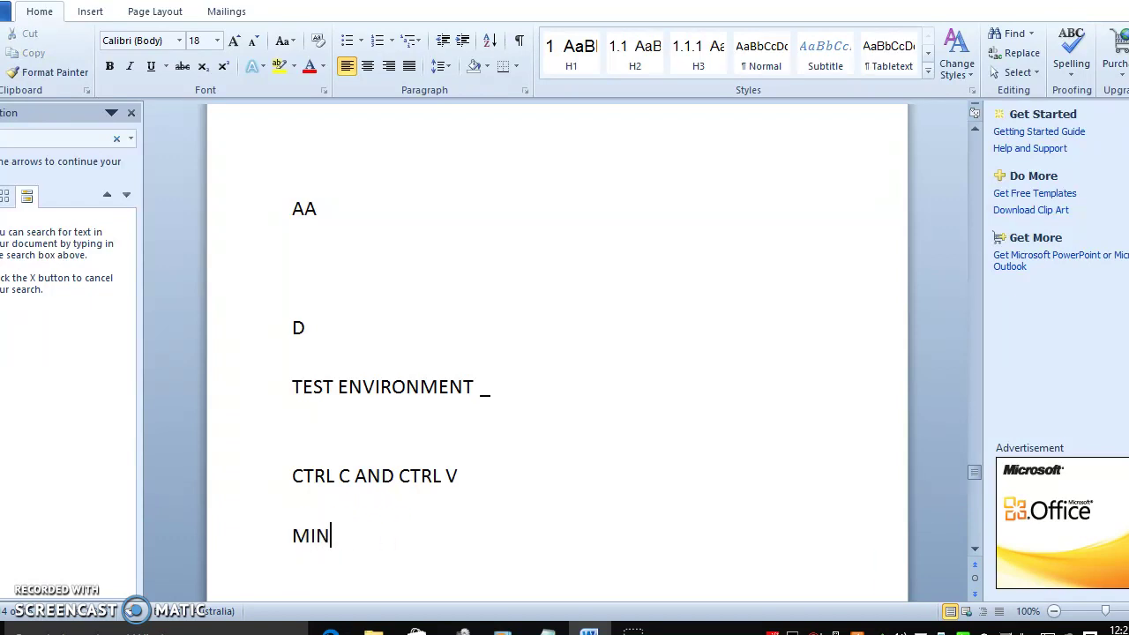
type("U")
key("BackSpace")
type("IMU")
type("S")
key("BackSpace")
type("M ELAY")
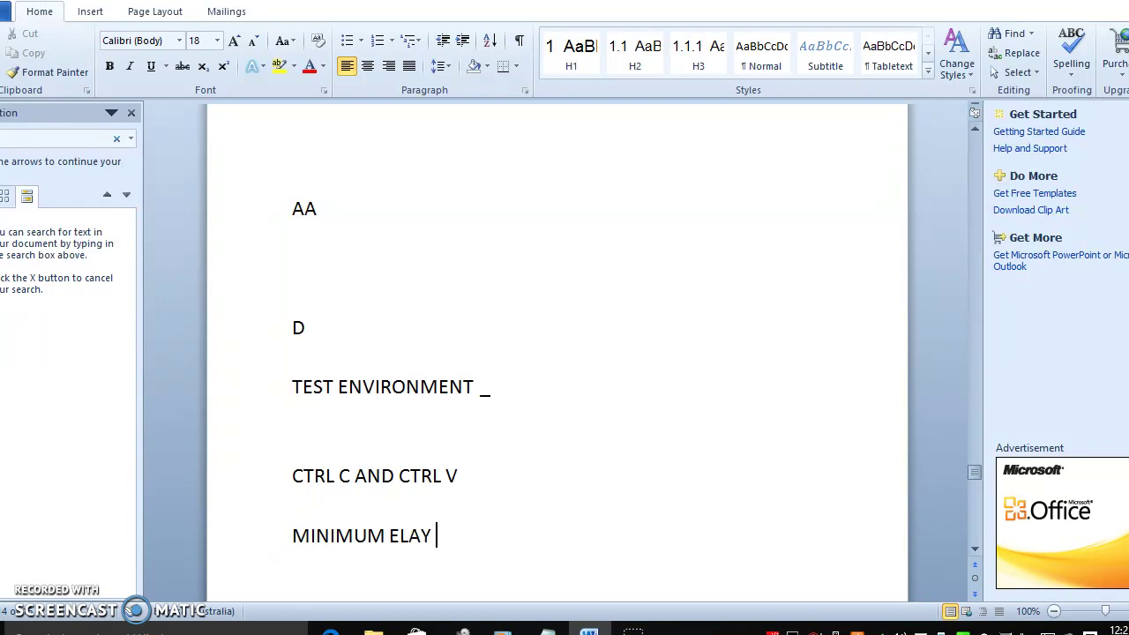
key("BackSpace")
key("BackSpace")
key("BackSpace")
key("BackSpace")
key("BackSpace")
type("D")
type("ELAY WILL")
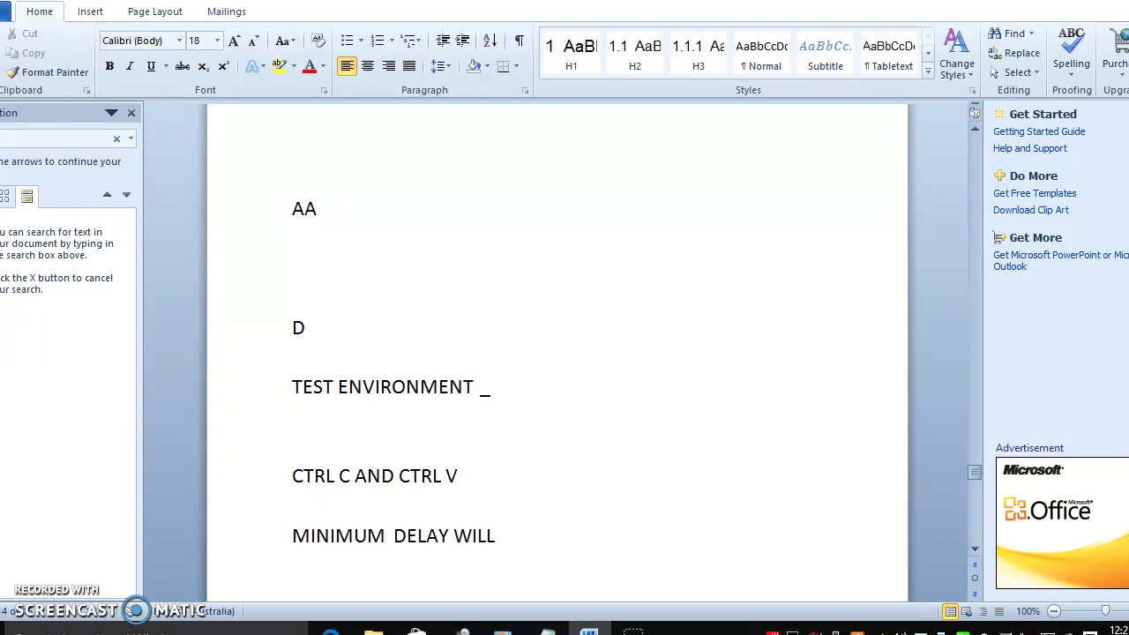
type(" BE CALCU")
type("LATED ")
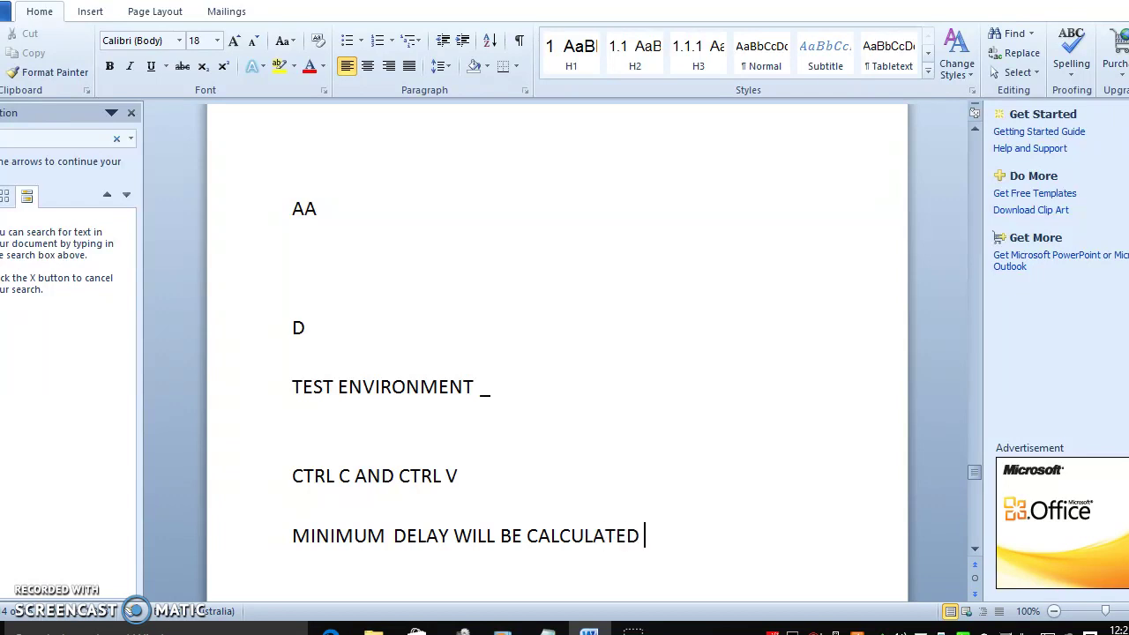
type(">")
key("Return")
key("Return")
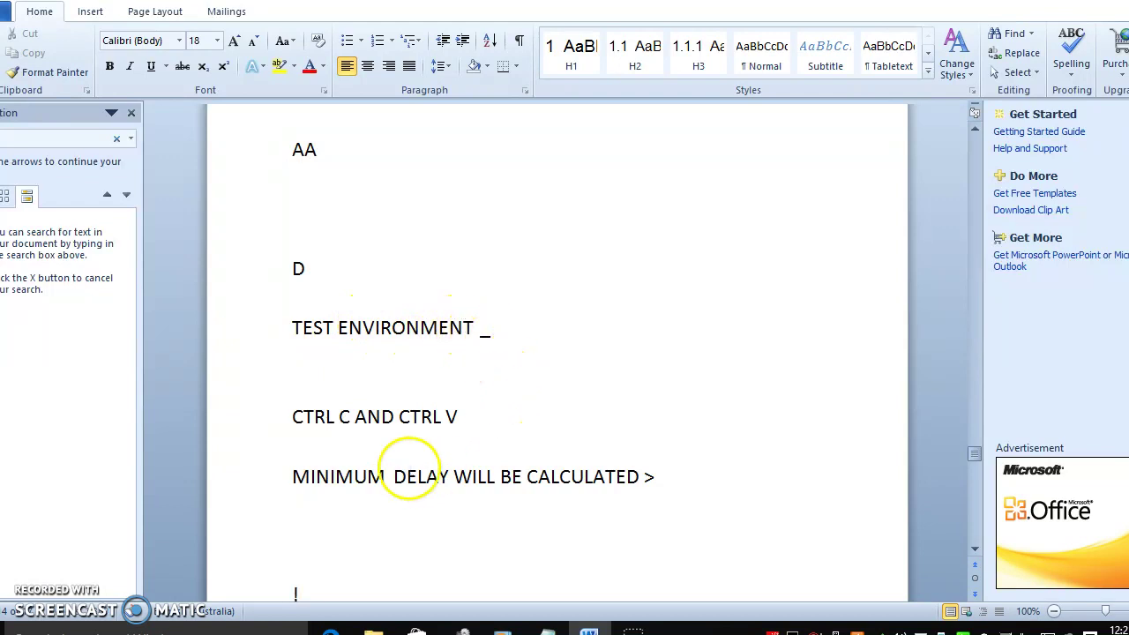
- Add the short lines '@%', '!%~~' and '!%' below the minimum delay note
key("BackSpace")
type("@%")
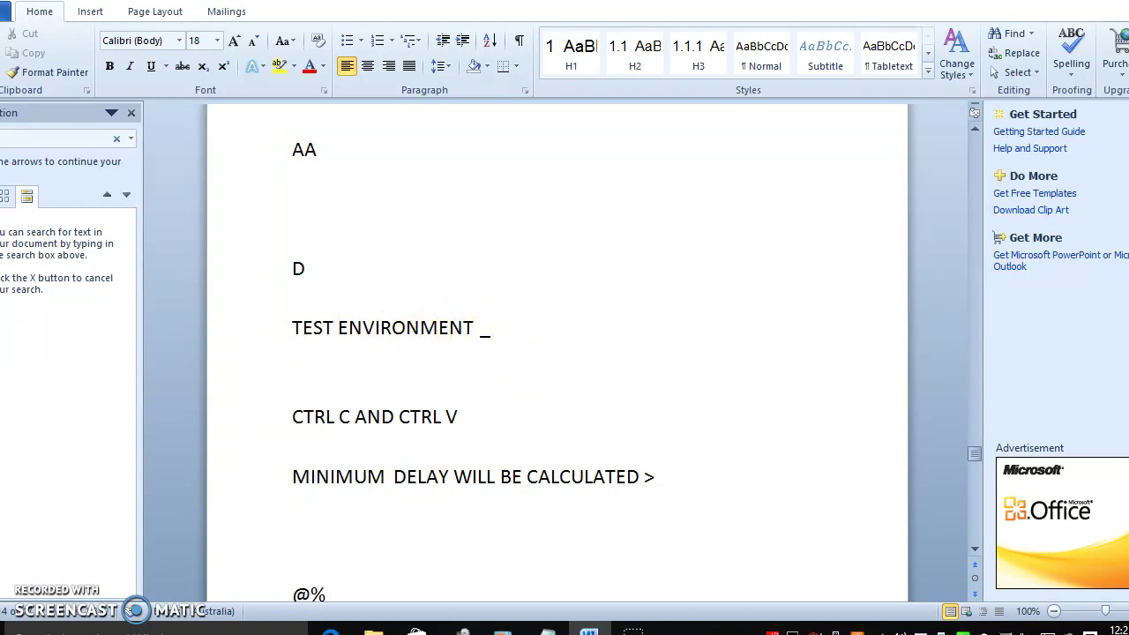
key("Return")
type("!")
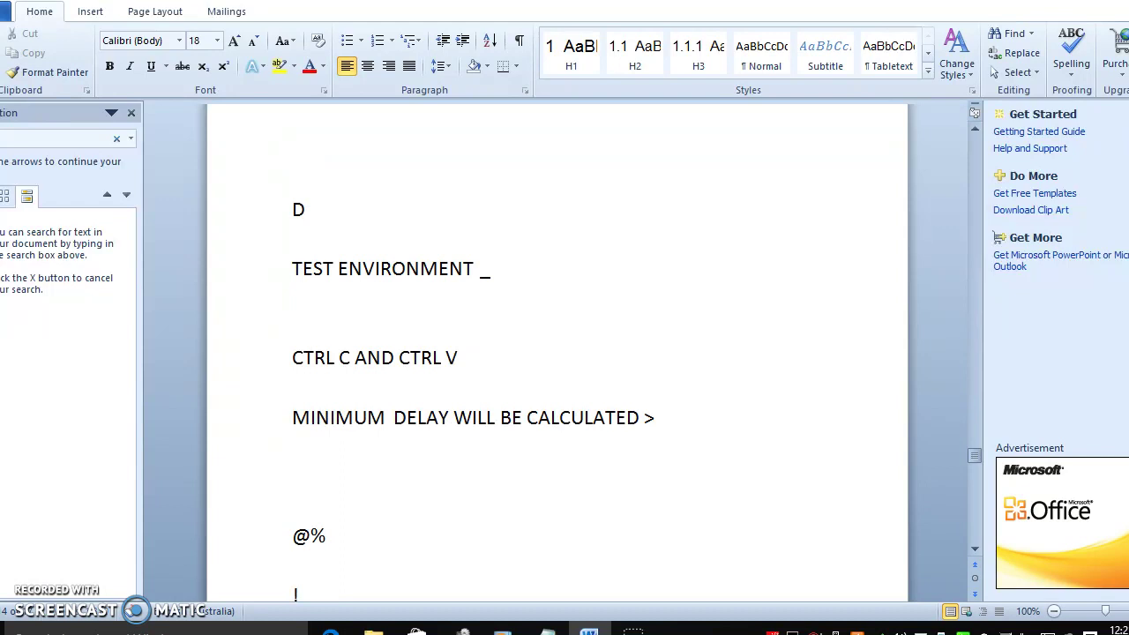
type("%")
type("~")
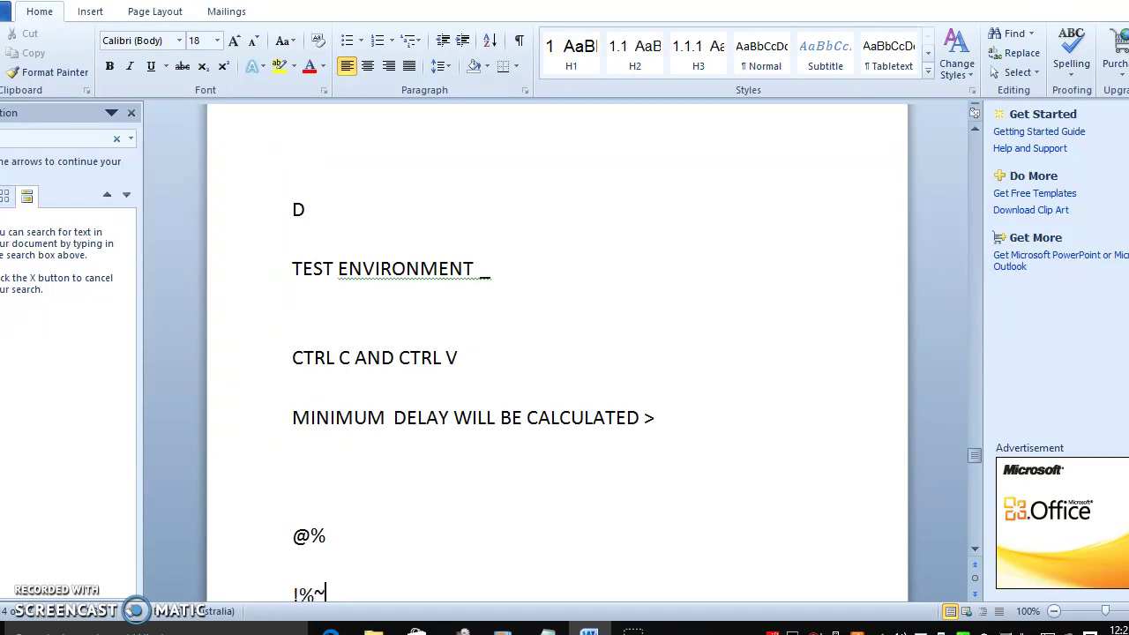
type("~")
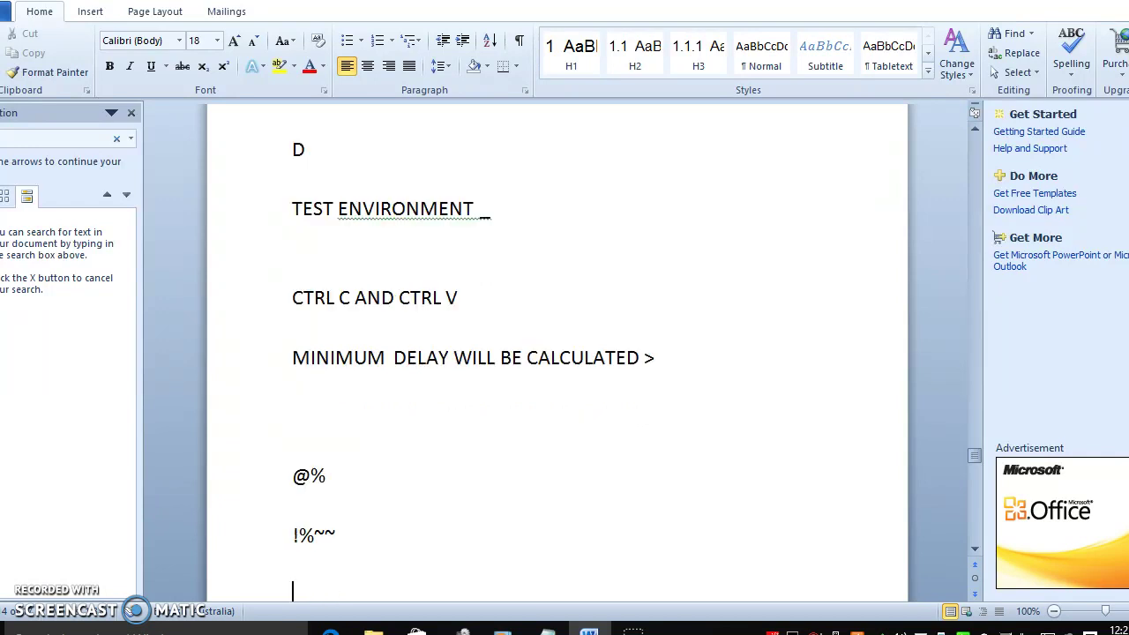
type("!%")
type("~")
key("BackSpace")
key("BackSpace")
type("!%")
key("Return")
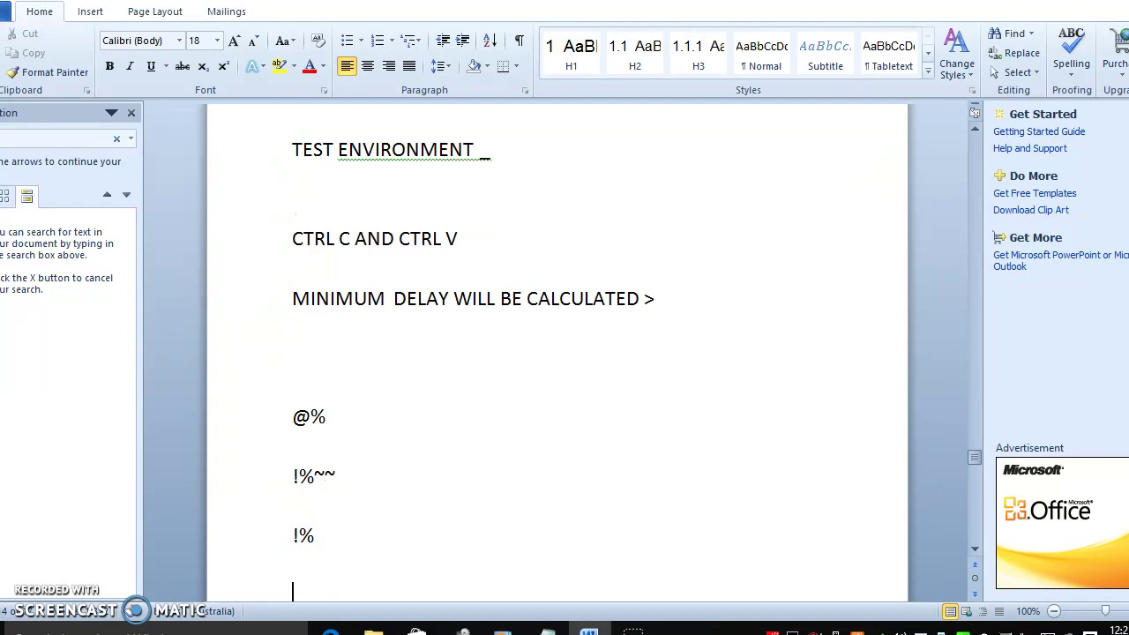
type("G")
- Add the 'FIFTEEN' and 'FIFTERR' lines, continuing onto the next page
key("BackSpace")
type("FIFT")
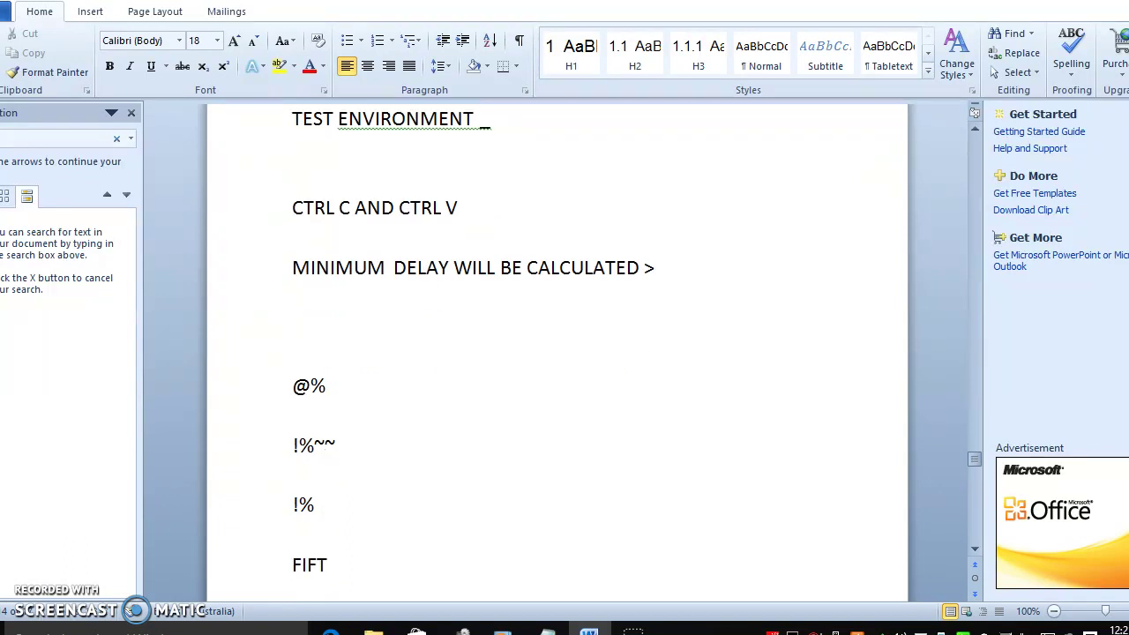
type("EEN")
key("Return")
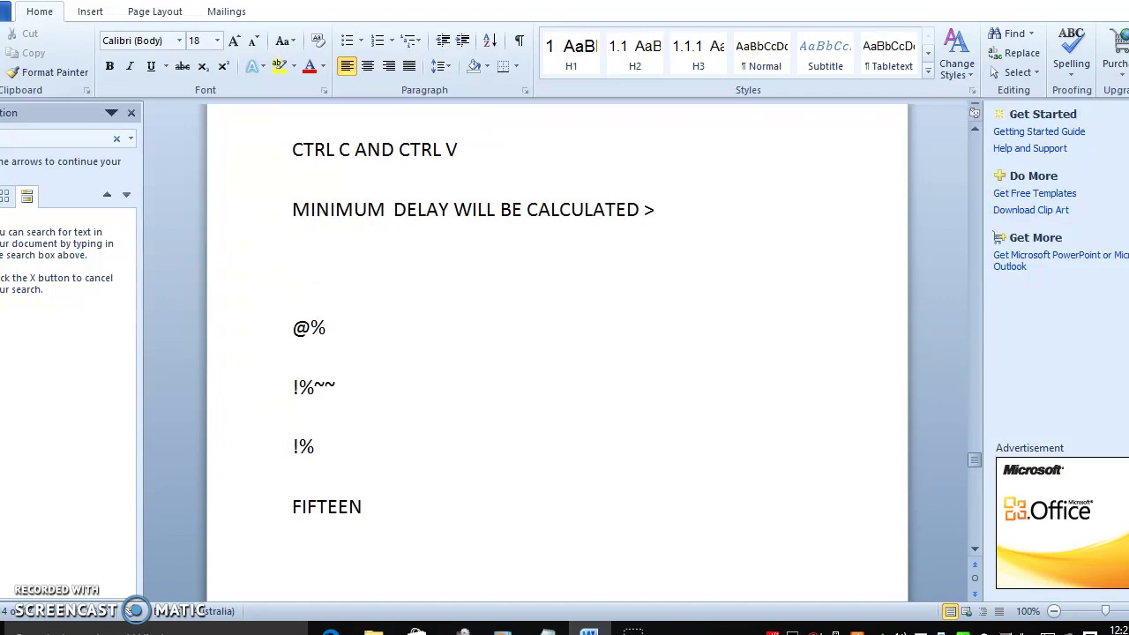
type("!")
type("%")
key("BackSpace")
key("BackSpace")
type("FIF")
type("TERRN")
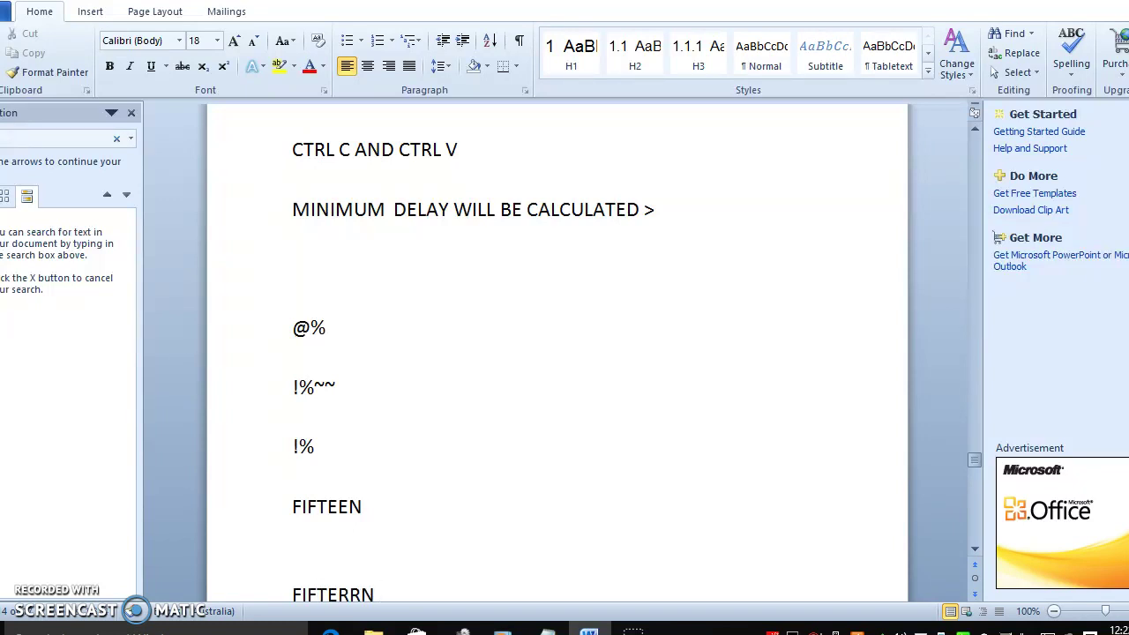
key("BackSpace")
key("Return")
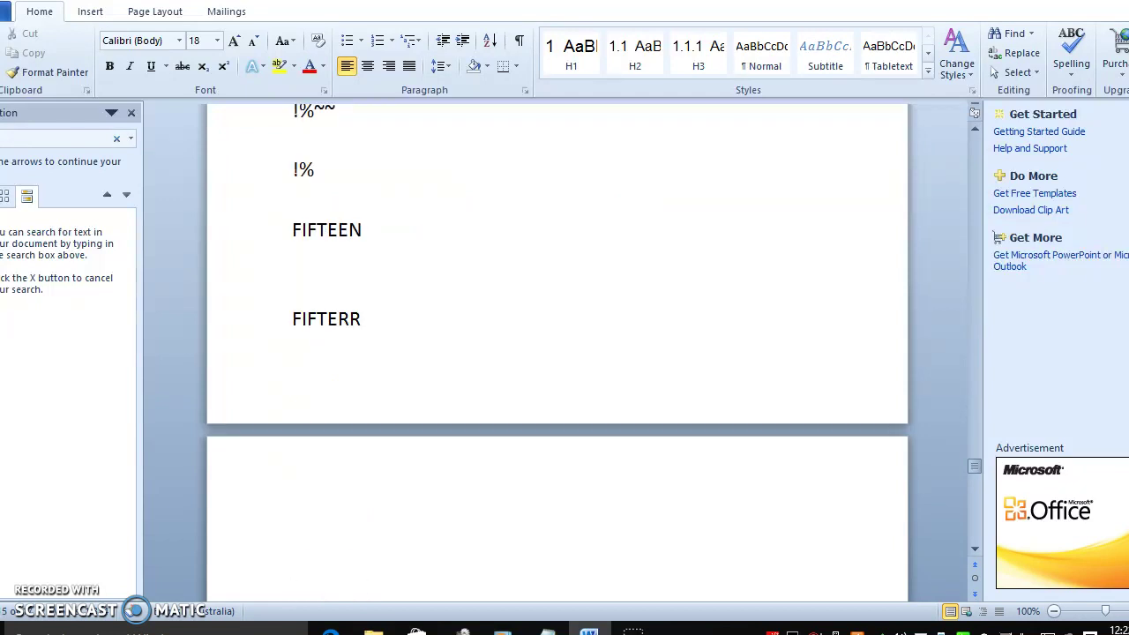
type("ON")
type("E CHAR ")
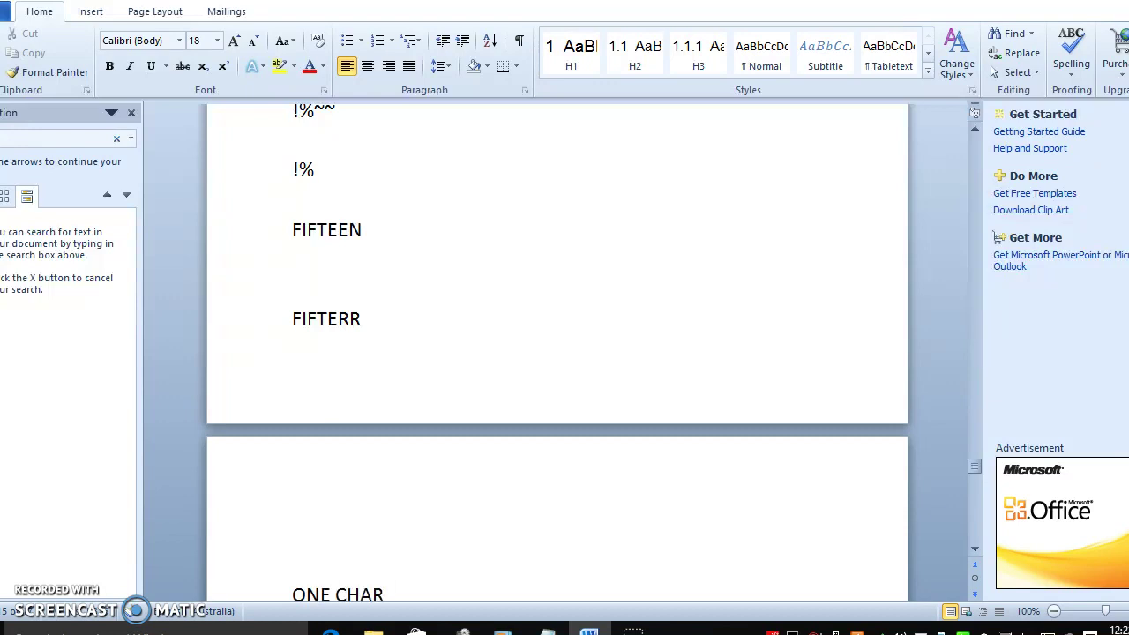
type("@%")
- Add the note 'ONE CHAR TWENTY FIVE MS' with blank lines below it
key("BackSpace")
key("BackSpace")
type("TWENT")
type("Y FIVE ")
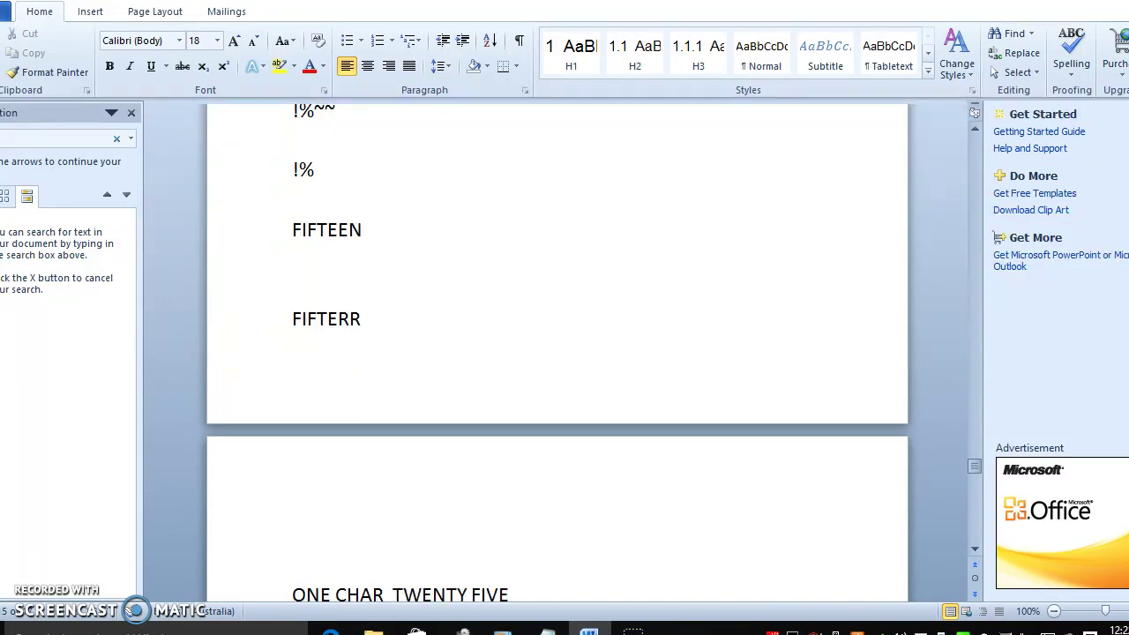
type("MS")
key("Return")
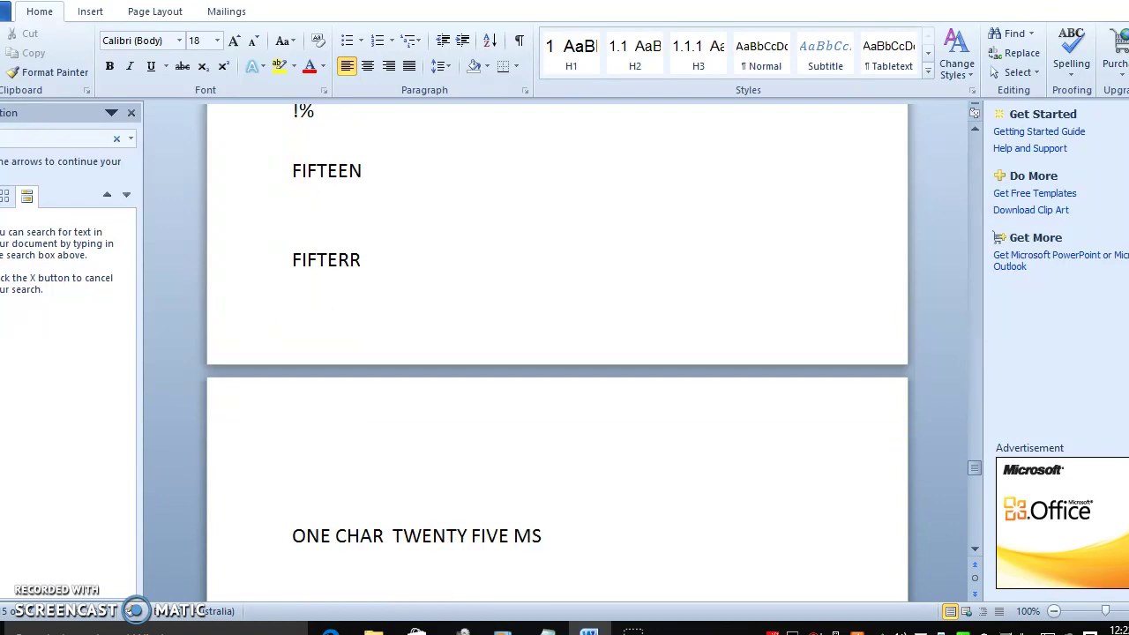
key("Return")
key("shift+Left")
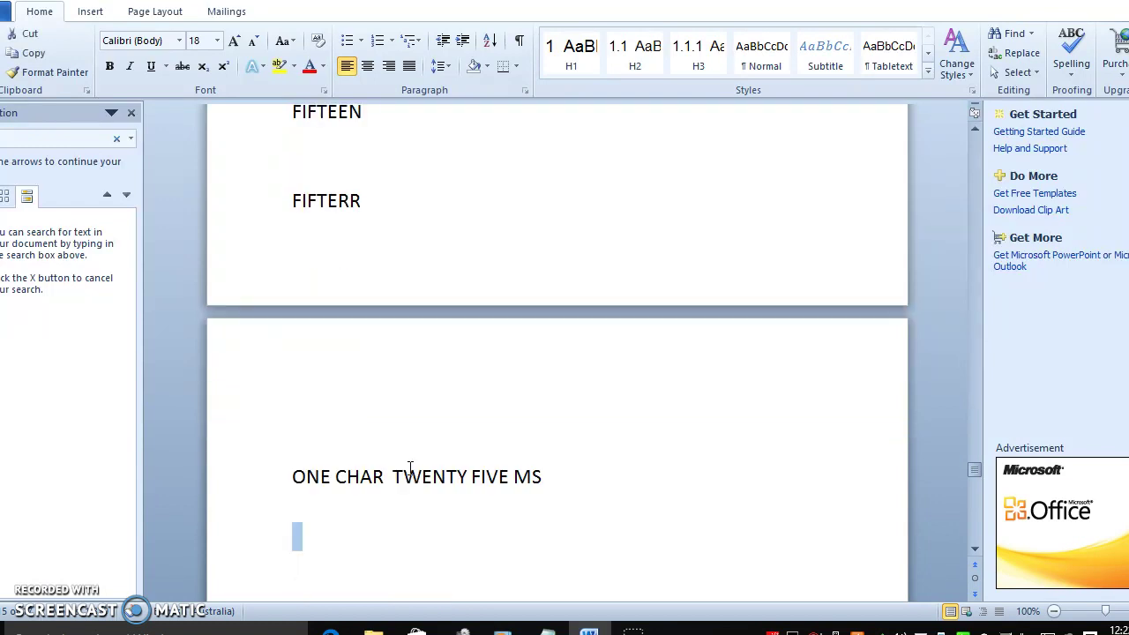
type("!)")
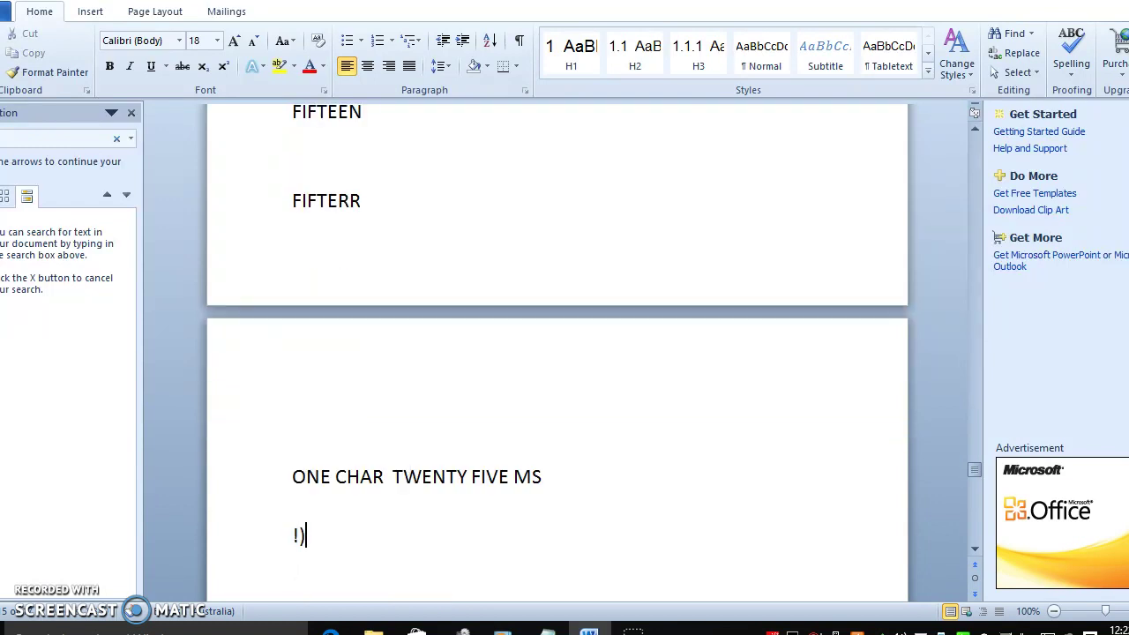
type("TE")
type("N ")
type("@")
- Add the note '!TEN TWO FIFTY MS' and remove the extra blank line
key("BackSpace")
type("TWO")
type(" FIFT")
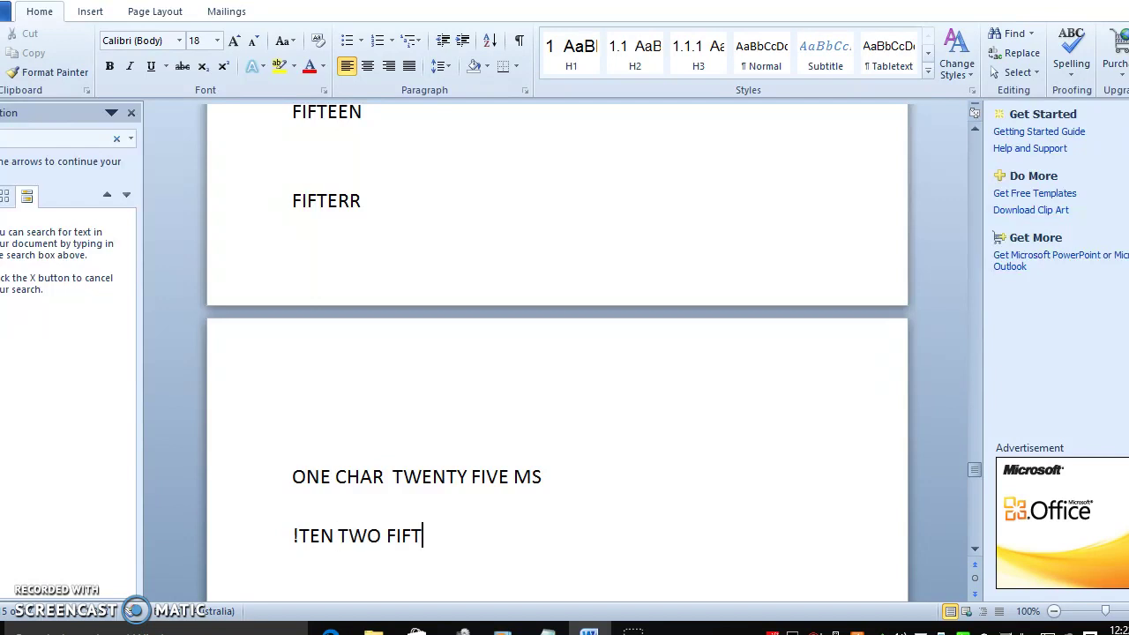
type("Y MS")
key("Return")
key("shift+Up")
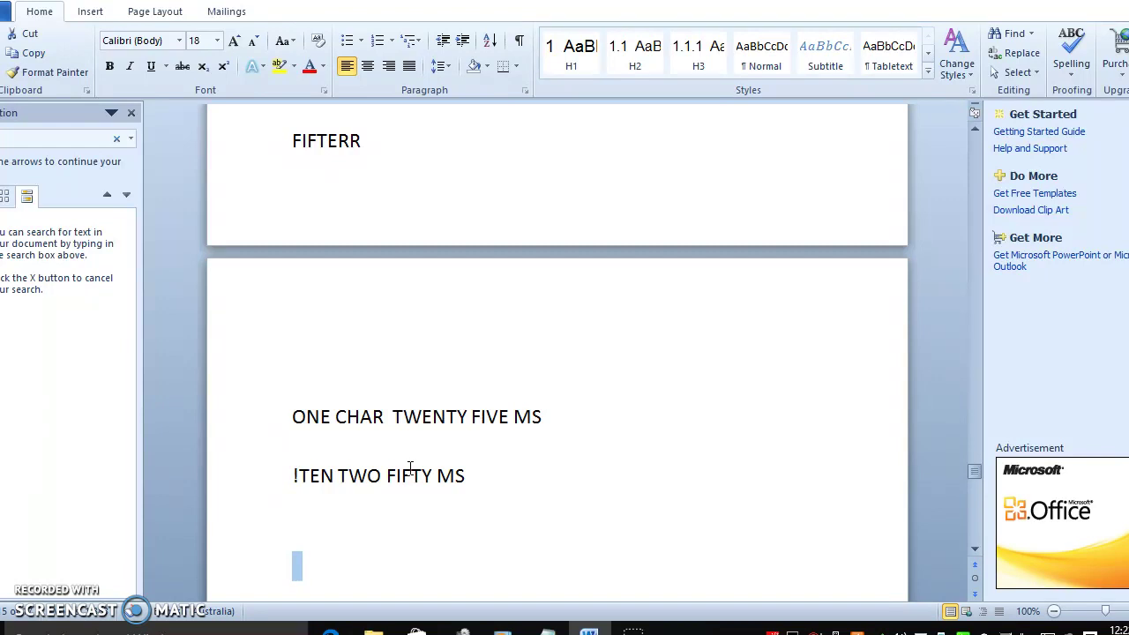
key("BackSpace")
key("shift+Up")
key("shift+Up")
key("shift+Up")
key("shift+Up")
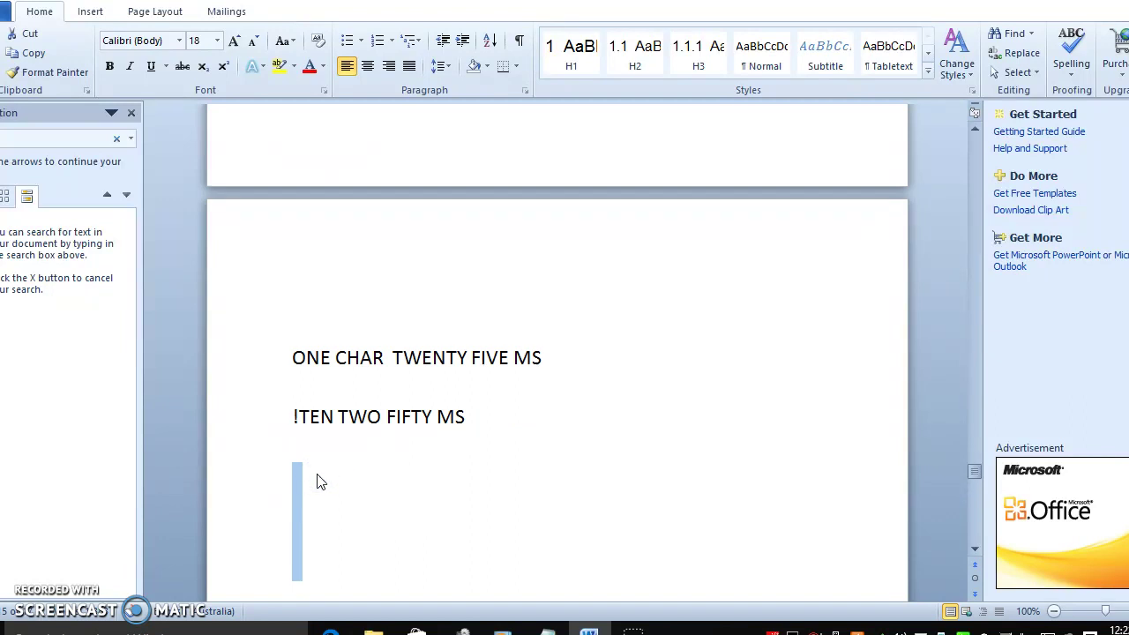
type("THAT")
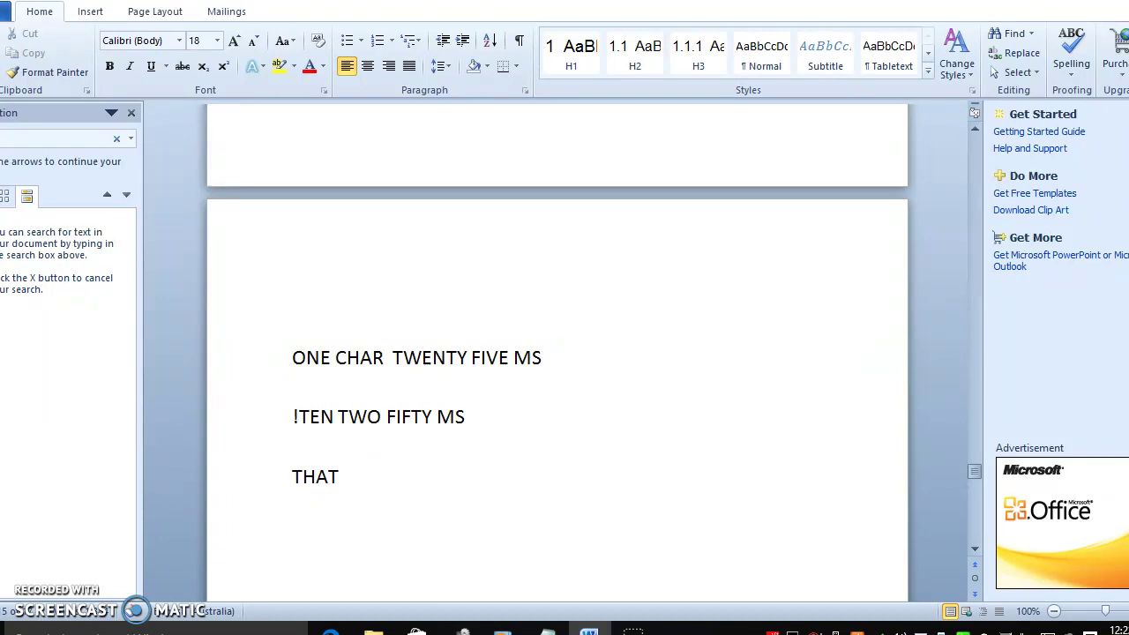
type("GLOAN")
- Add the note 'THAT GLOBAL' and select the blank lines beneath it
key("BackSpace")
key("BackSpace")
type("BAL")
key("Return")
key("Return")
key("Return")
key("shift+Up")
key("shift+Up")
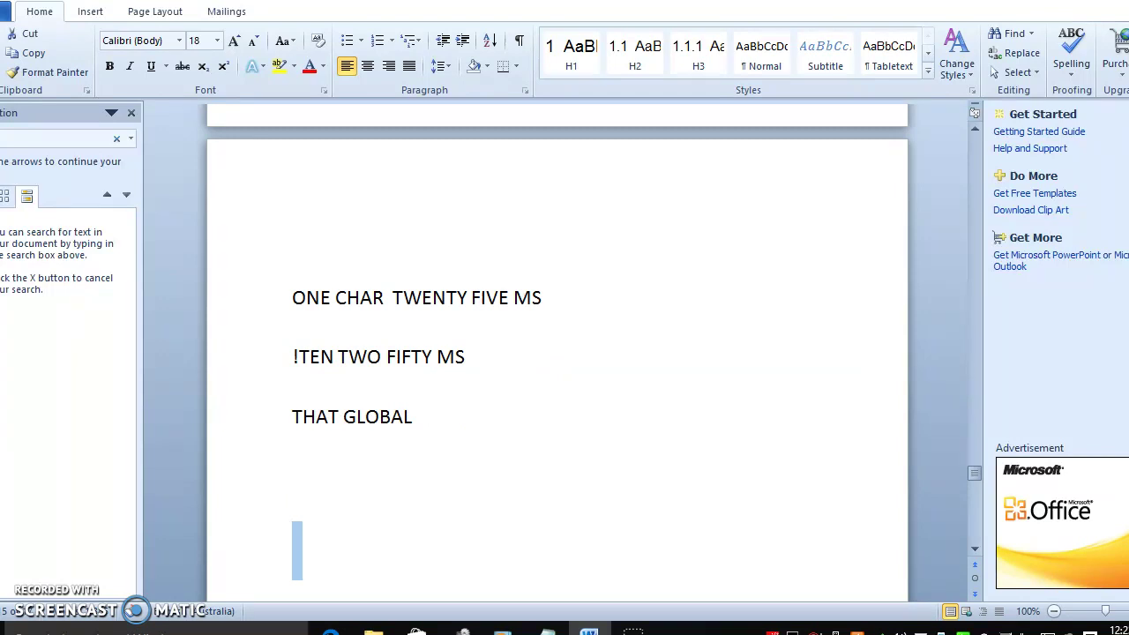
key("shift+Down")
key("shift+Down")
key("shift+Down")
key("shift+Down")
key("shift+Down")
key("shift+Down")
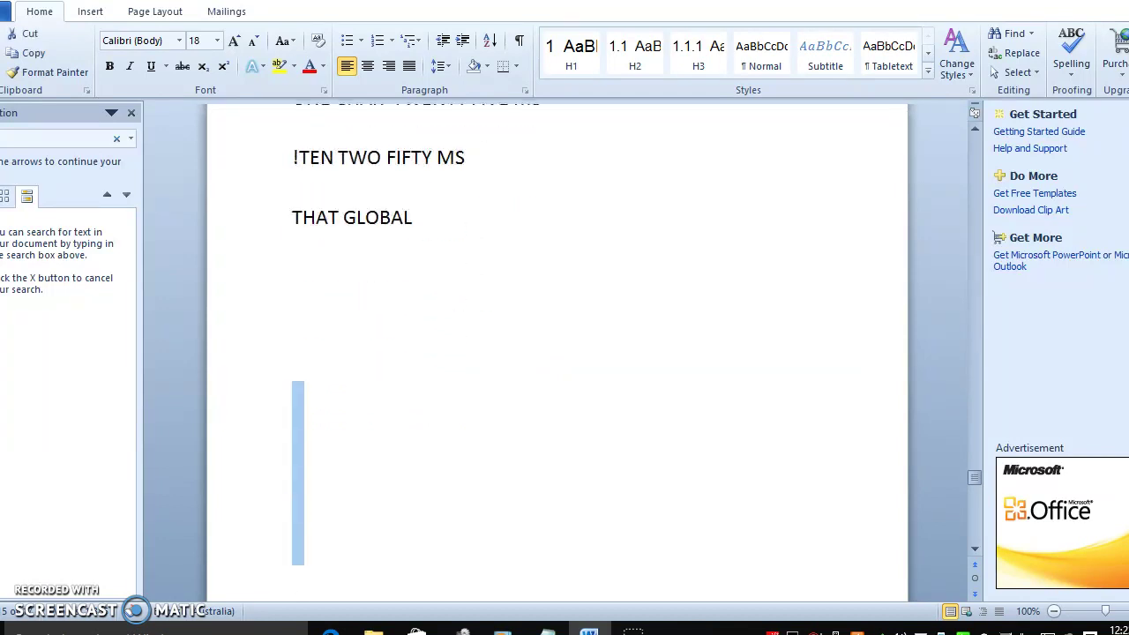
key("shift+Down")
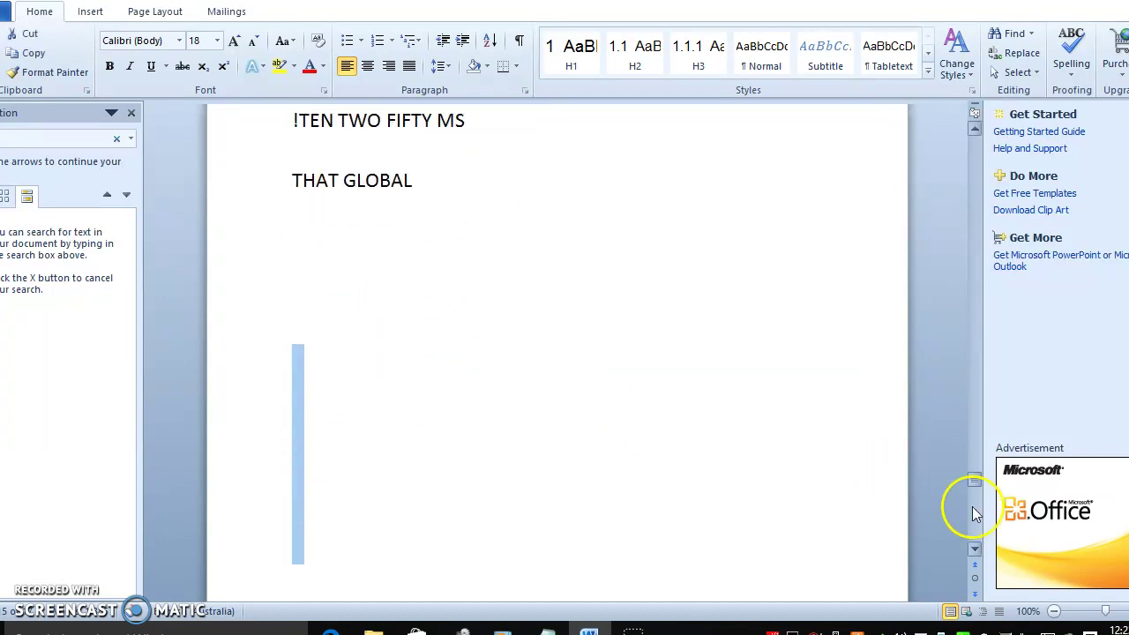
scroll(973, 524, "down", 5)
scroll(973, 523, "down", 5)
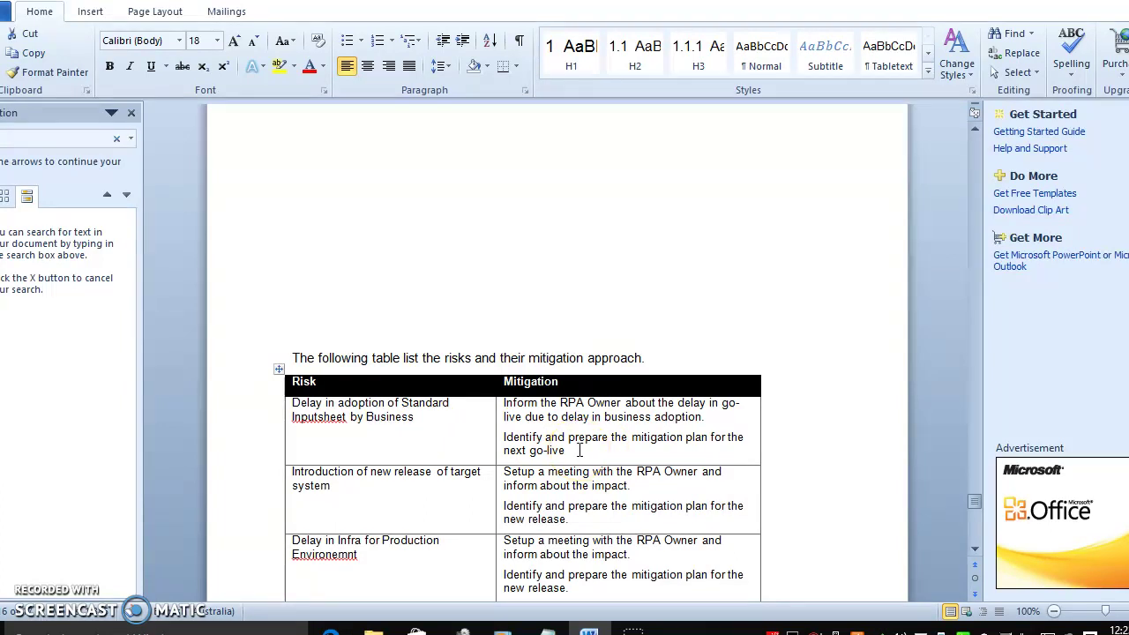
- Select the empty paragraphs above 'The following table list the risks…' introduction
left_click(579, 450, "shift")
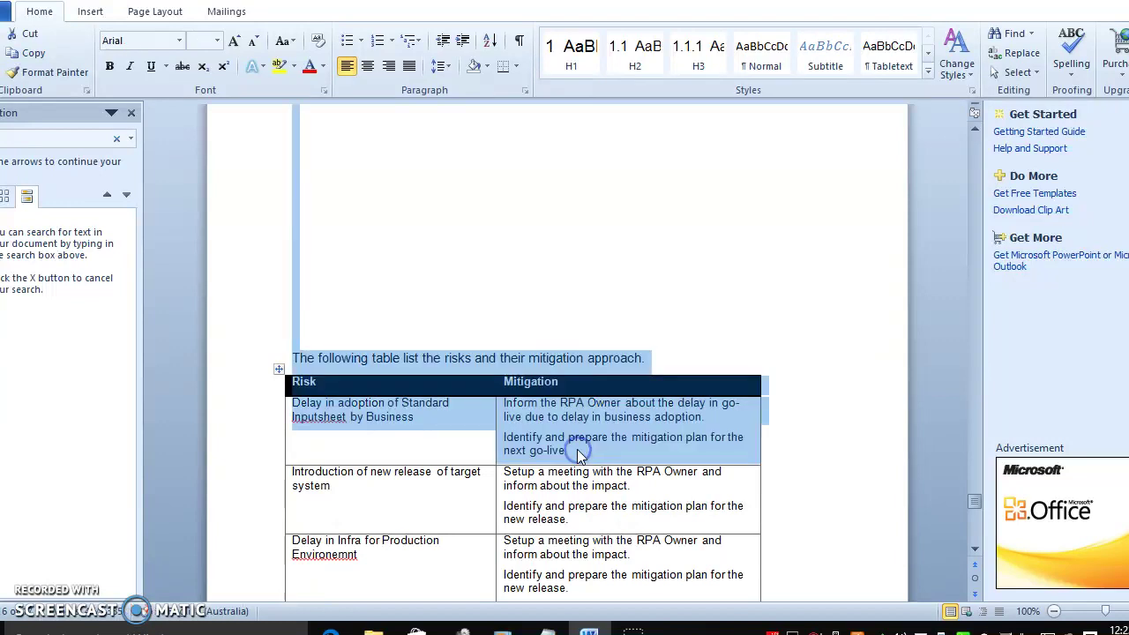
left_click(417, 175, "shift")
left_click(378, 239, "shift")
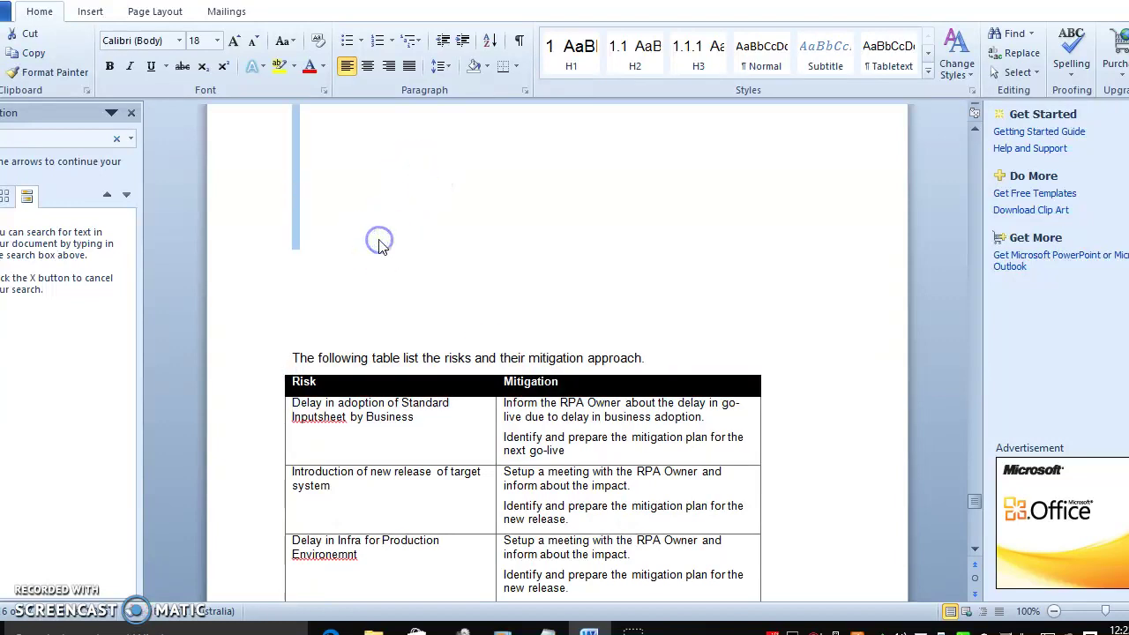
- Replace the blank lines with 'UAT _', 'NOT ACCE', 'CONFIGURE' and 'GO LIVE _' on separate lines
key("Delete")
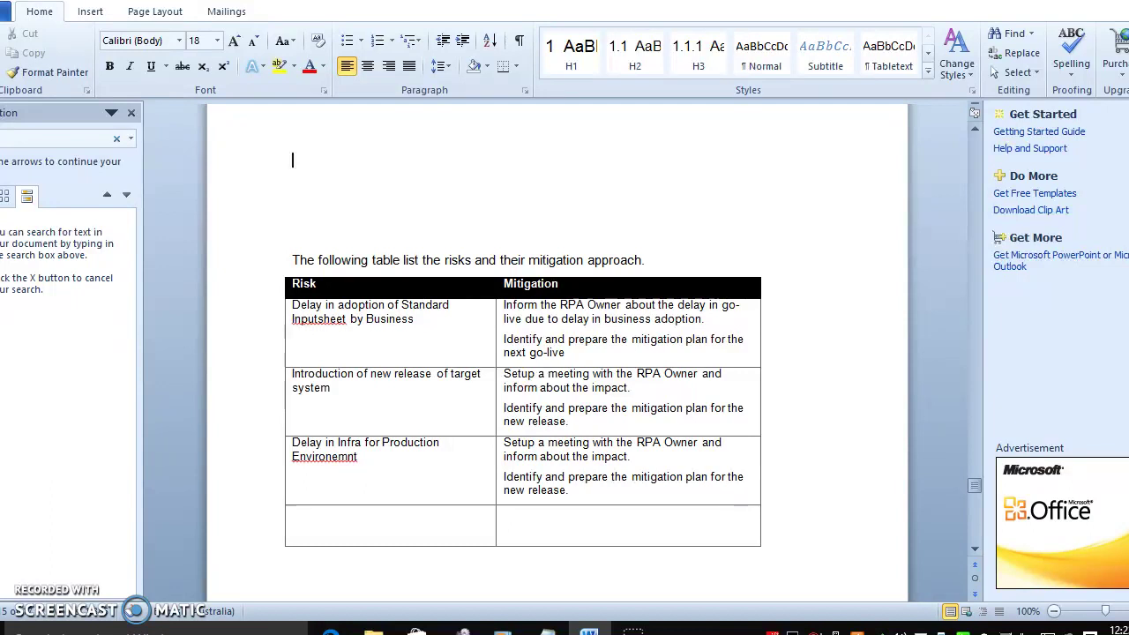
type("UAT ")
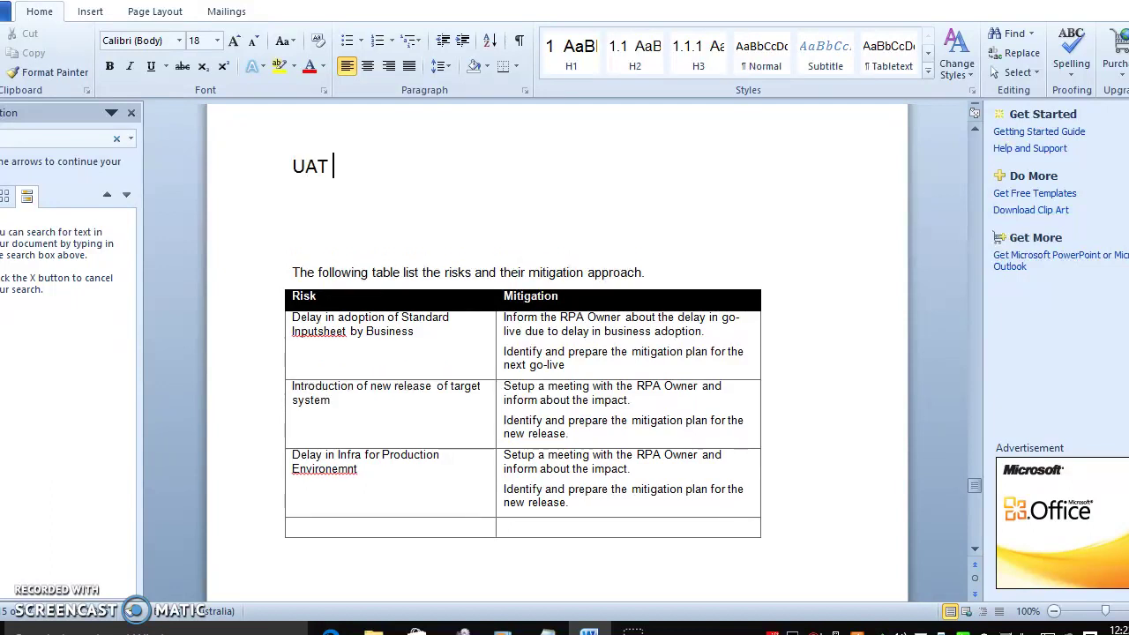
type("_")
key("Return")
type("NOT")
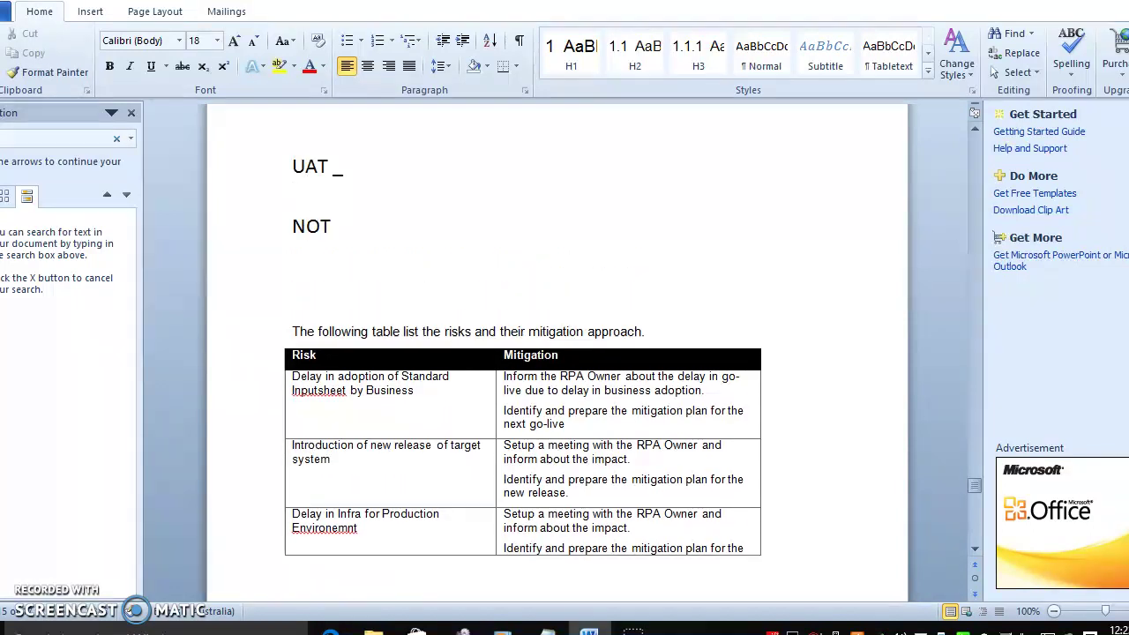
type(" ACCE")
key("Return")
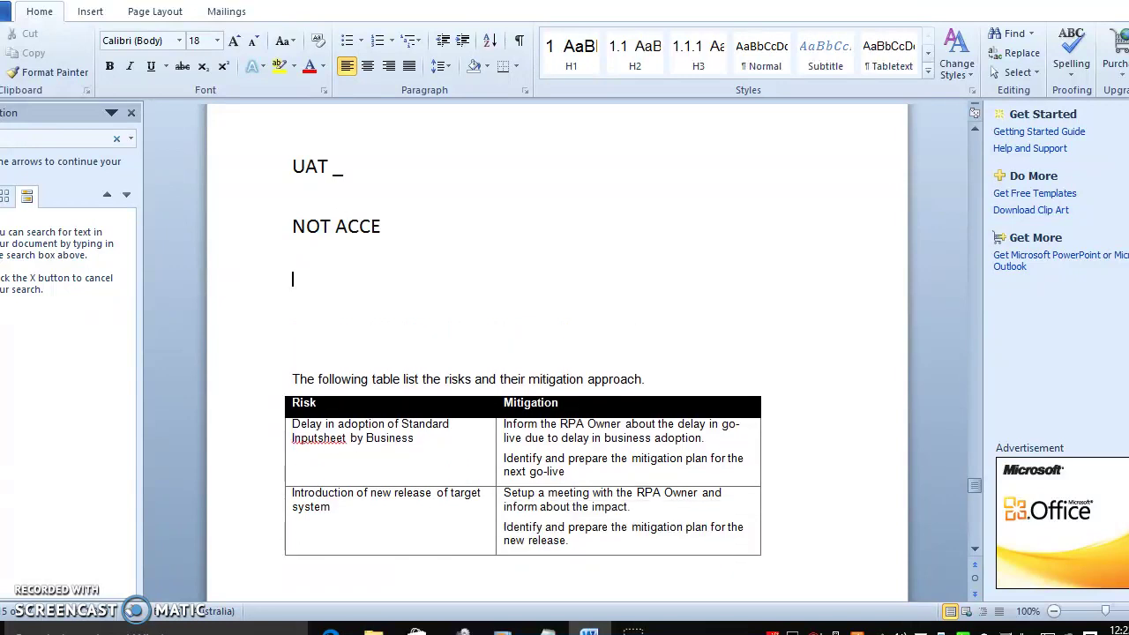
type("CONFIGURE")
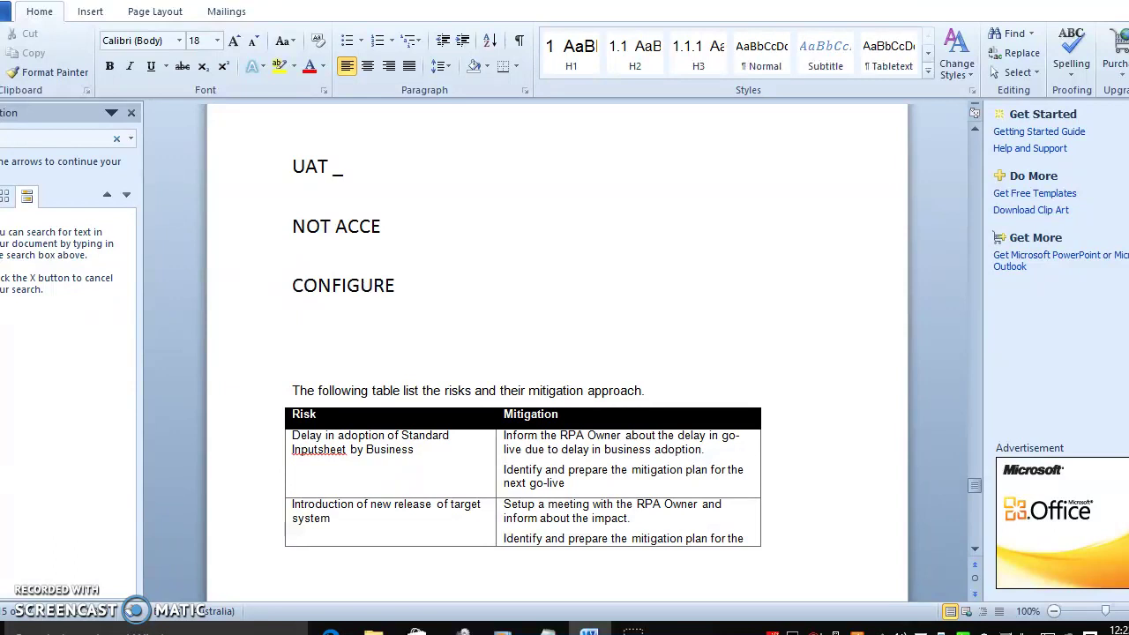
key("Return")
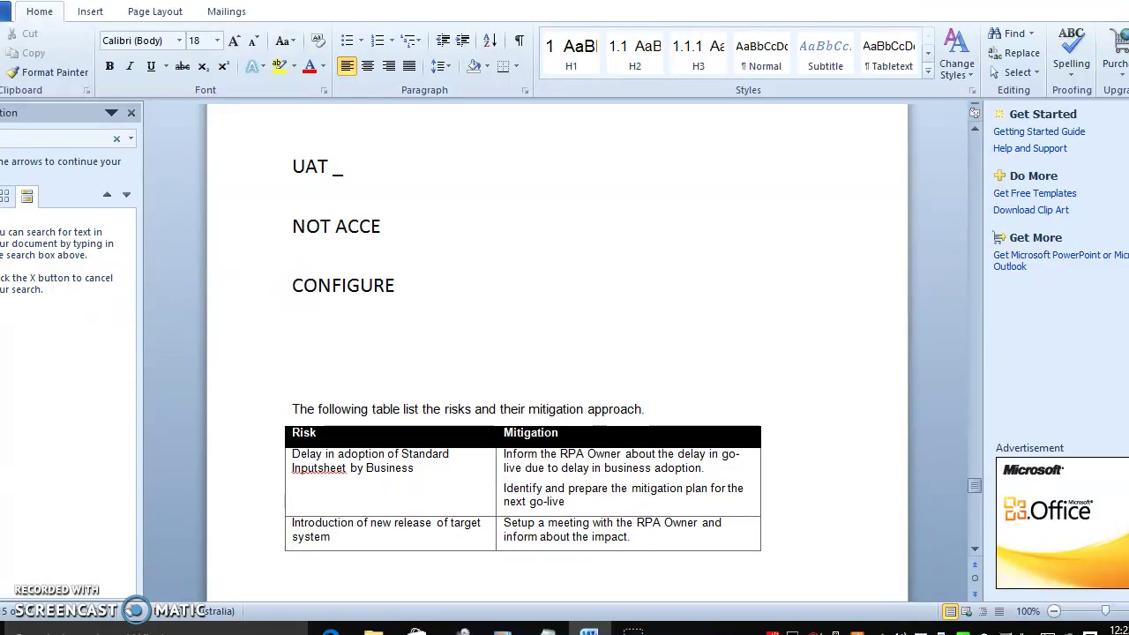
type("GO")
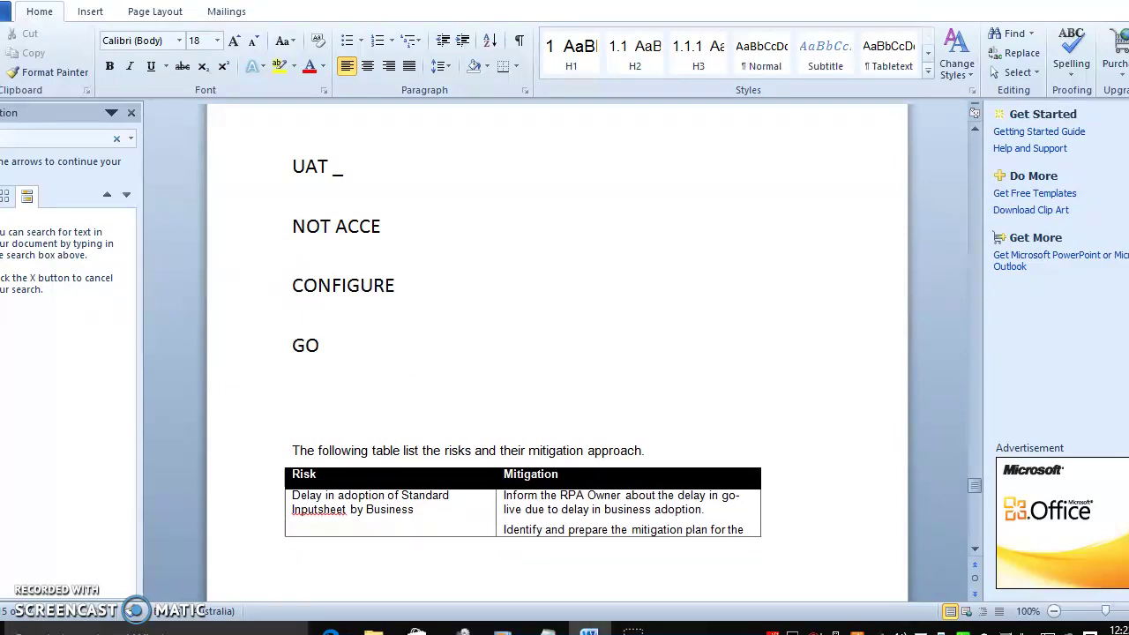
type(" ALI")
key("BackSpace")
key("BackSpace")
key("BackSpace")
key("BackSpace")
type("L")
type("IV")
key("shift+Down")
key("shift+Down")
key("shift+Down")
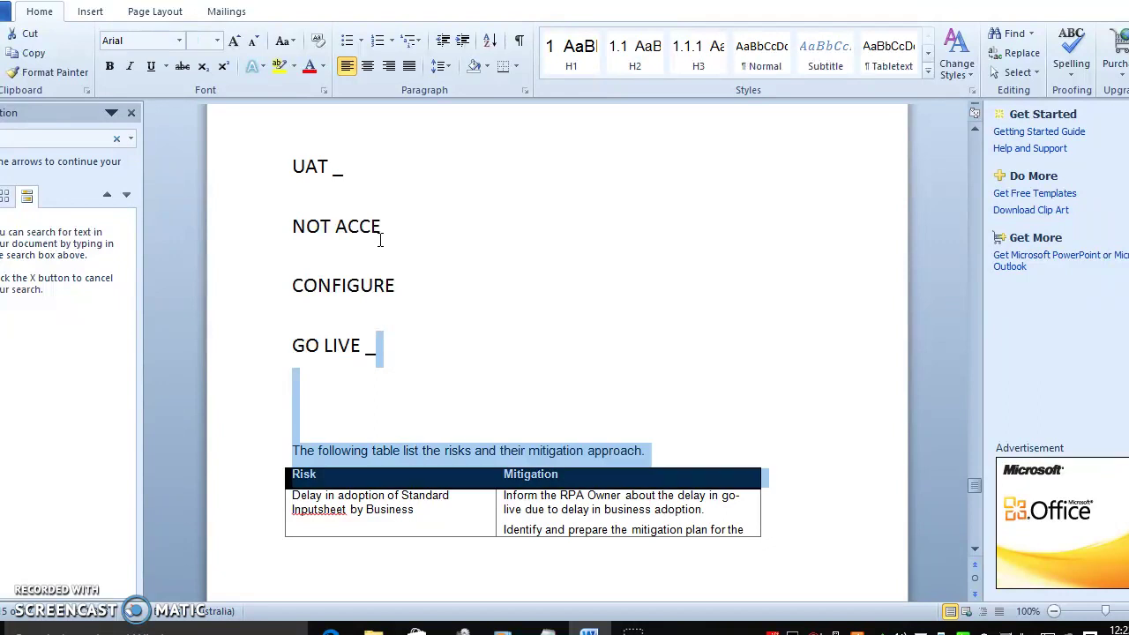
key("shift+Down")
key("shift+Down")
key("shift+Down")
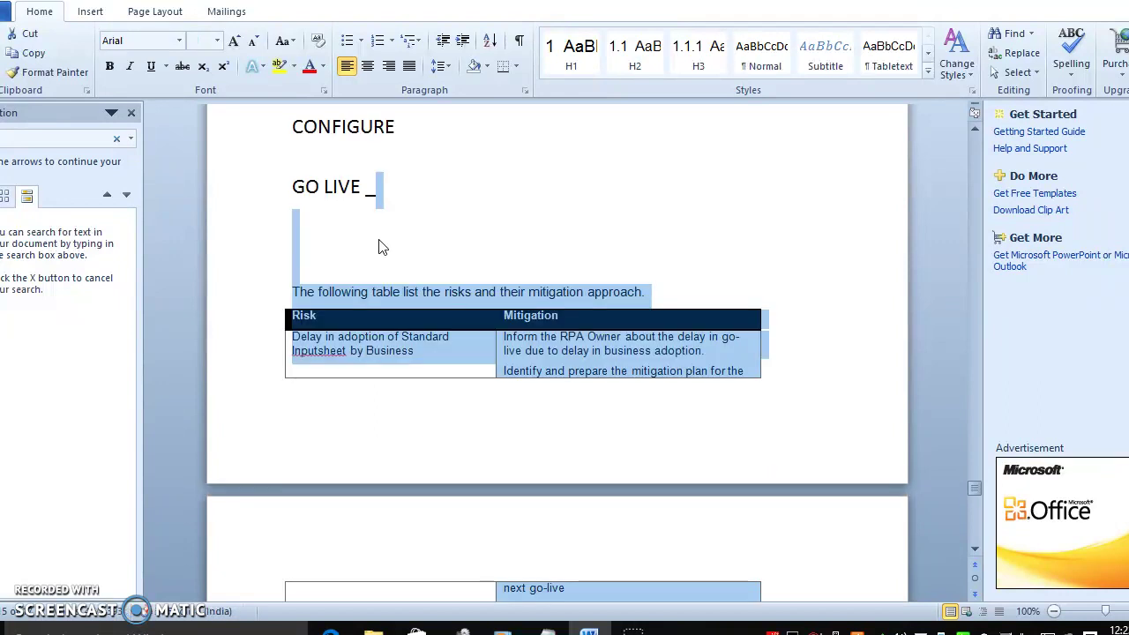
left_click(559, 293, "shift")
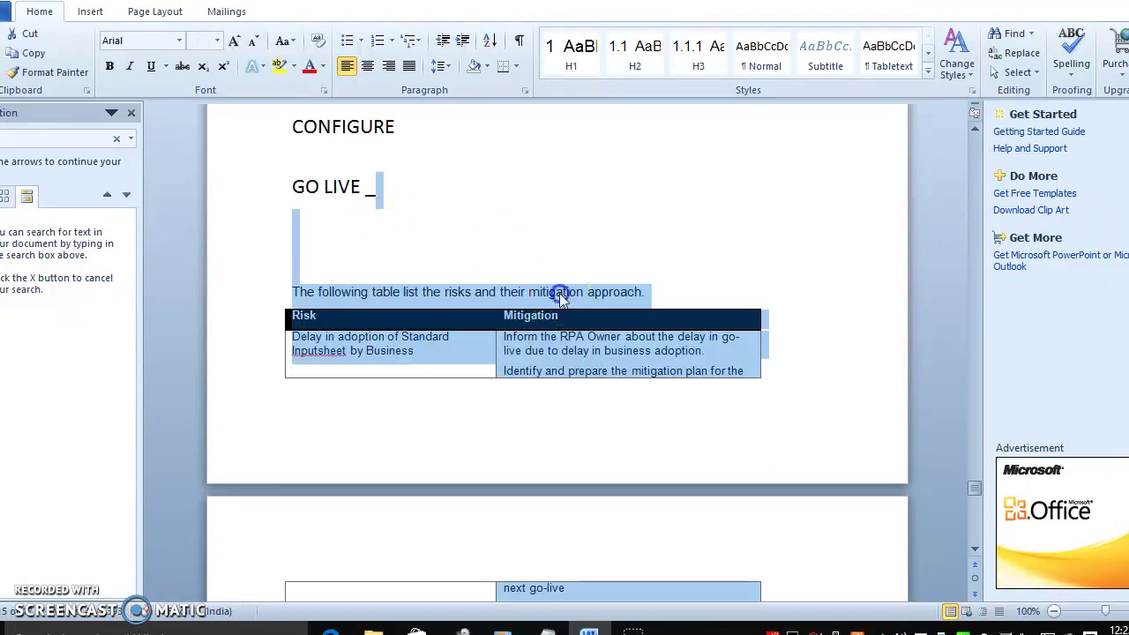
left_click(974, 550)
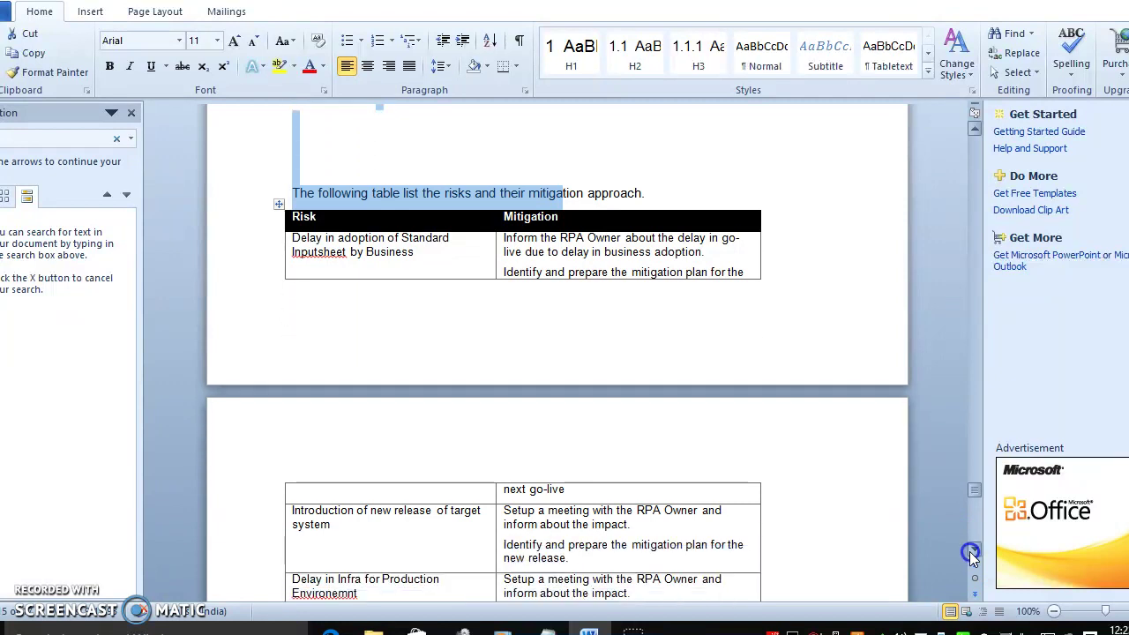
left_click(974, 550)
left_click(974, 551)
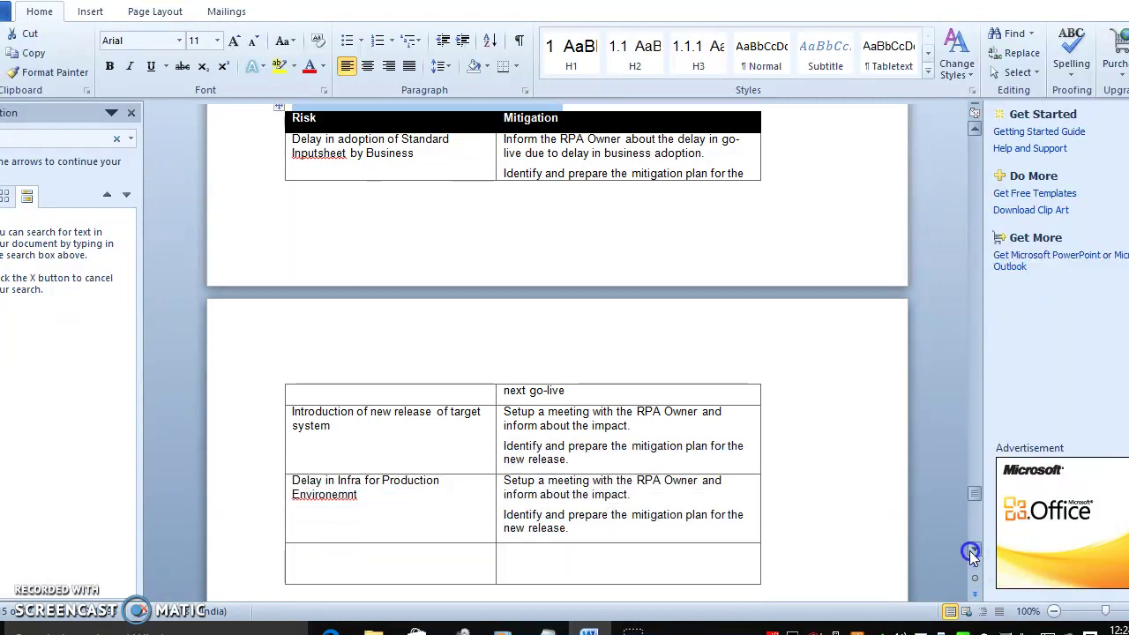
left_click(974, 550)
left_click(524, 543)
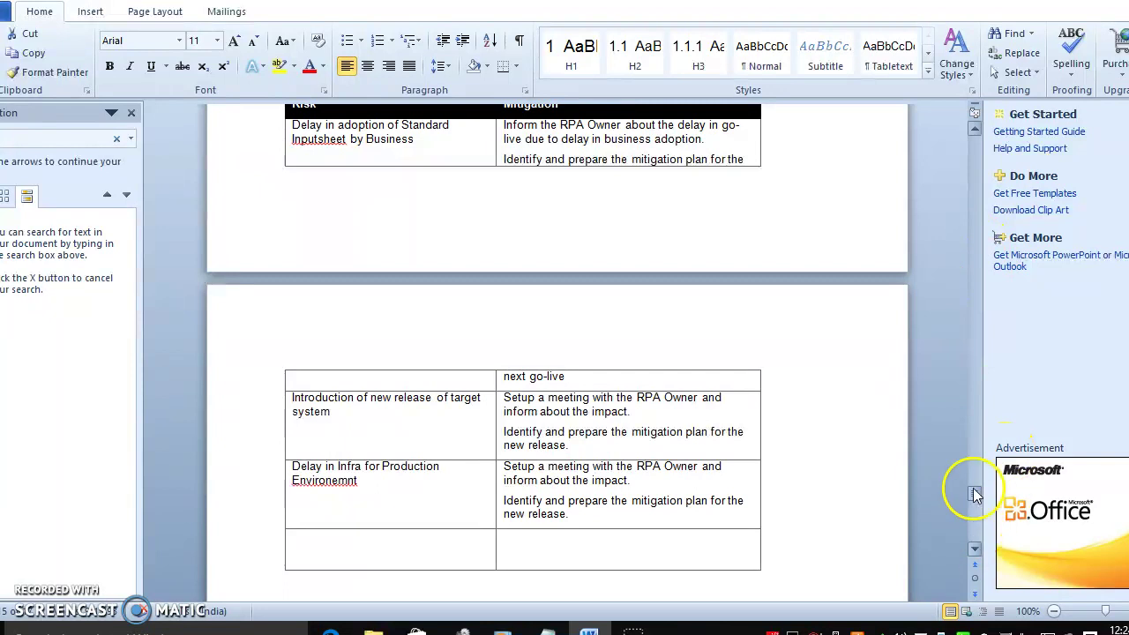
left_click(974, 446)
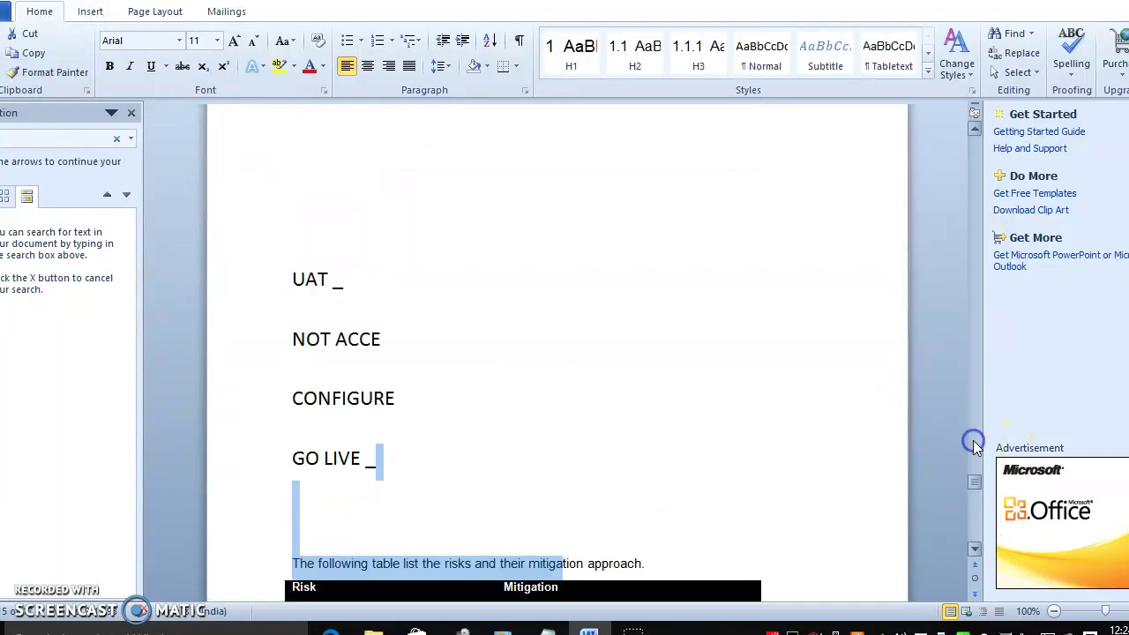
- Clear the blank lines below 'GO LIVE _' and add a 'ONE BOT' line
left_click(373, 529, "shift")
key("Delete")
key("Return")
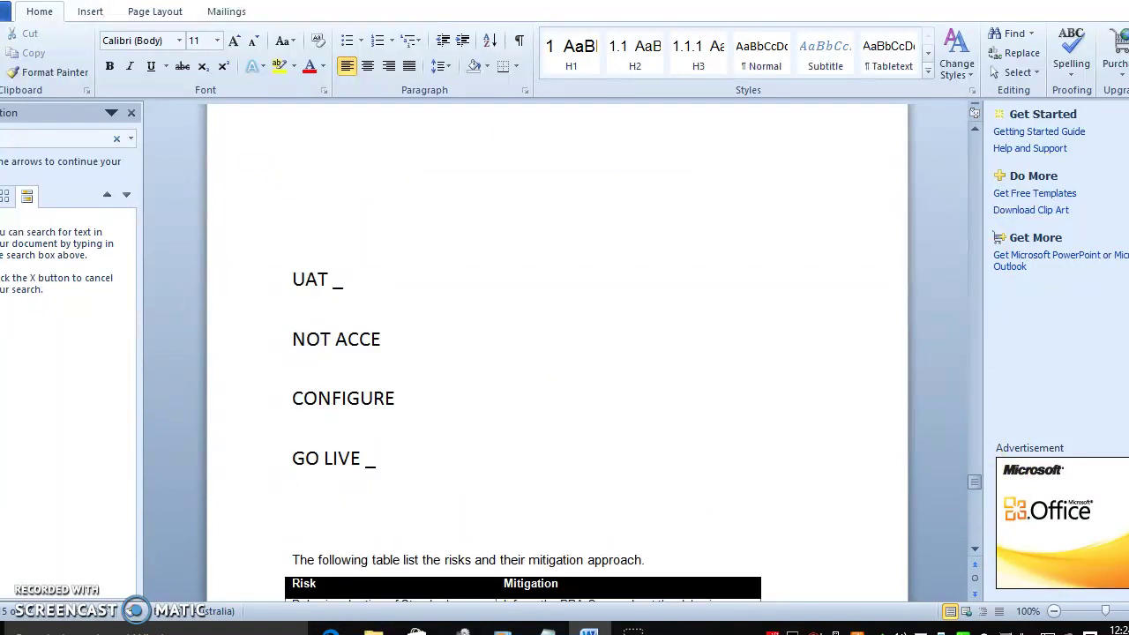
key("Return")
key("shift+Up")
type("o")
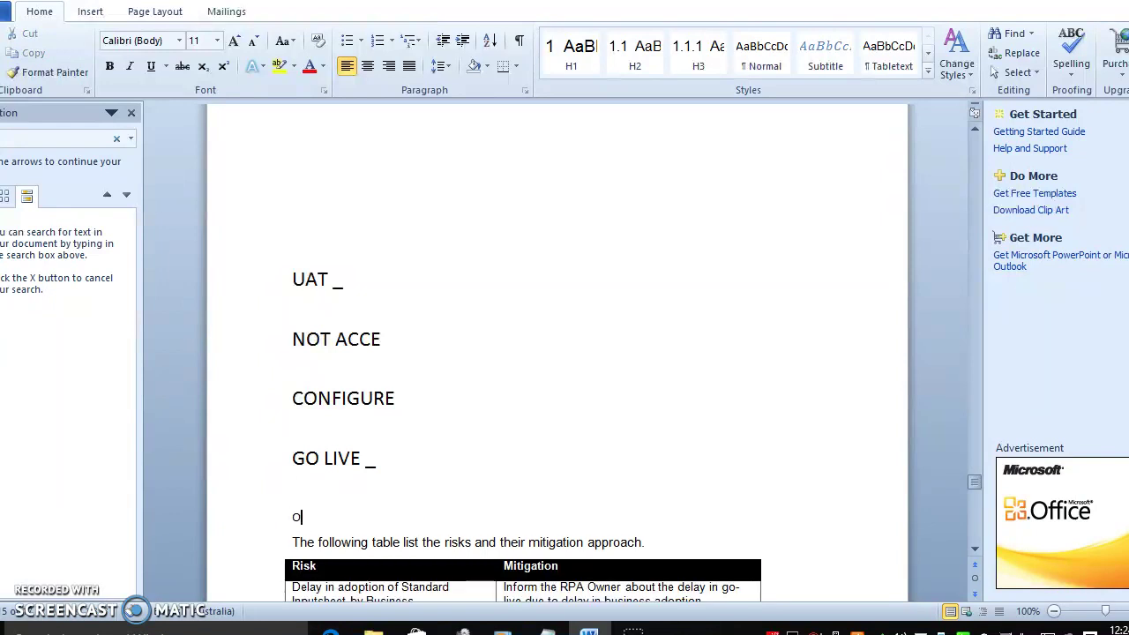
key("Return")
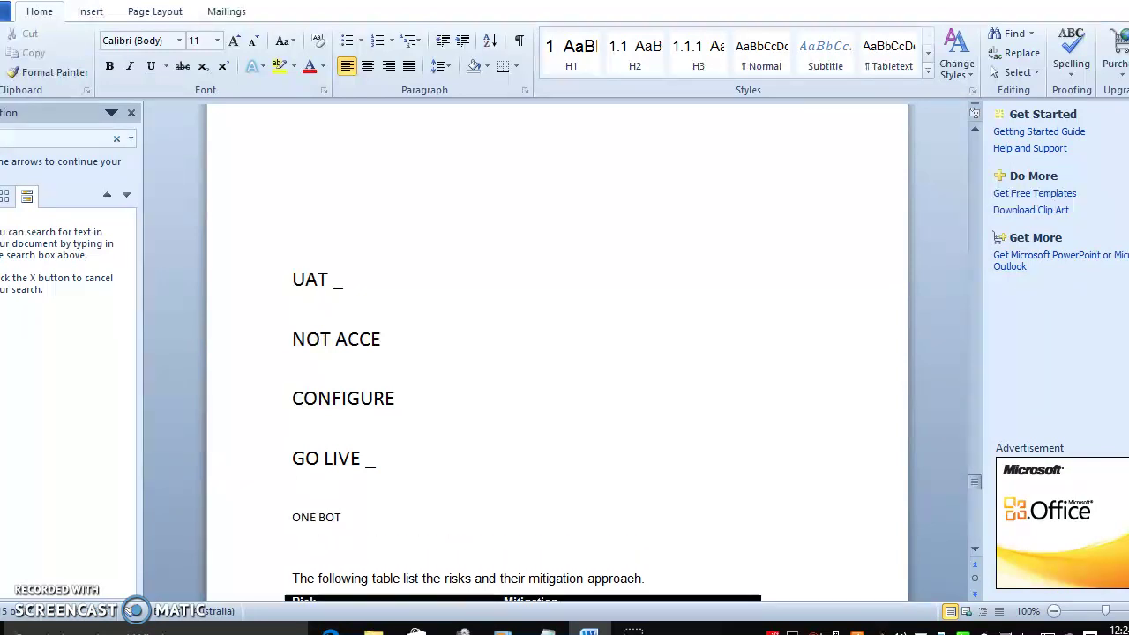
key("Return")
key("Return")
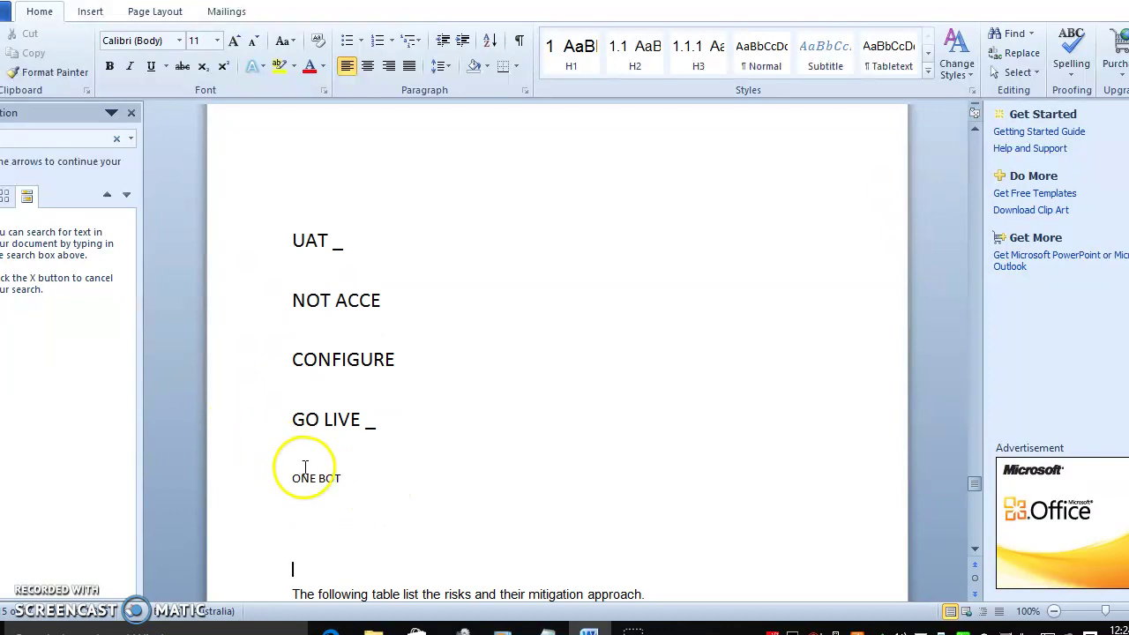
- Set 'ONE BOT' to font size 20 and start a new line beneath it
left_click(304, 474, "shift")
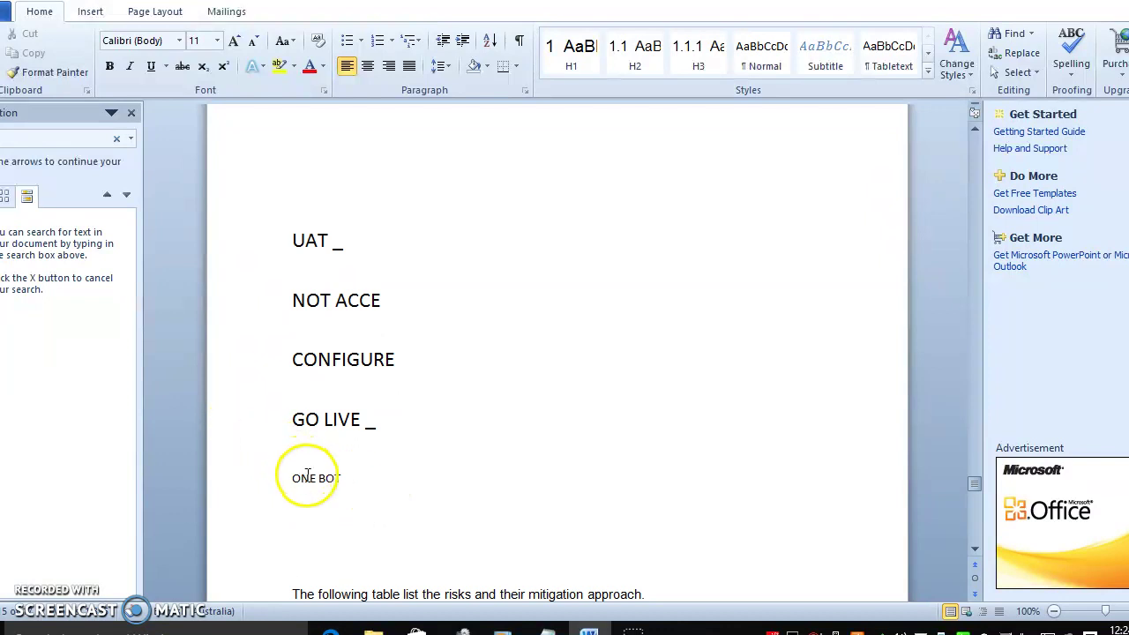
left_click(217, 40)
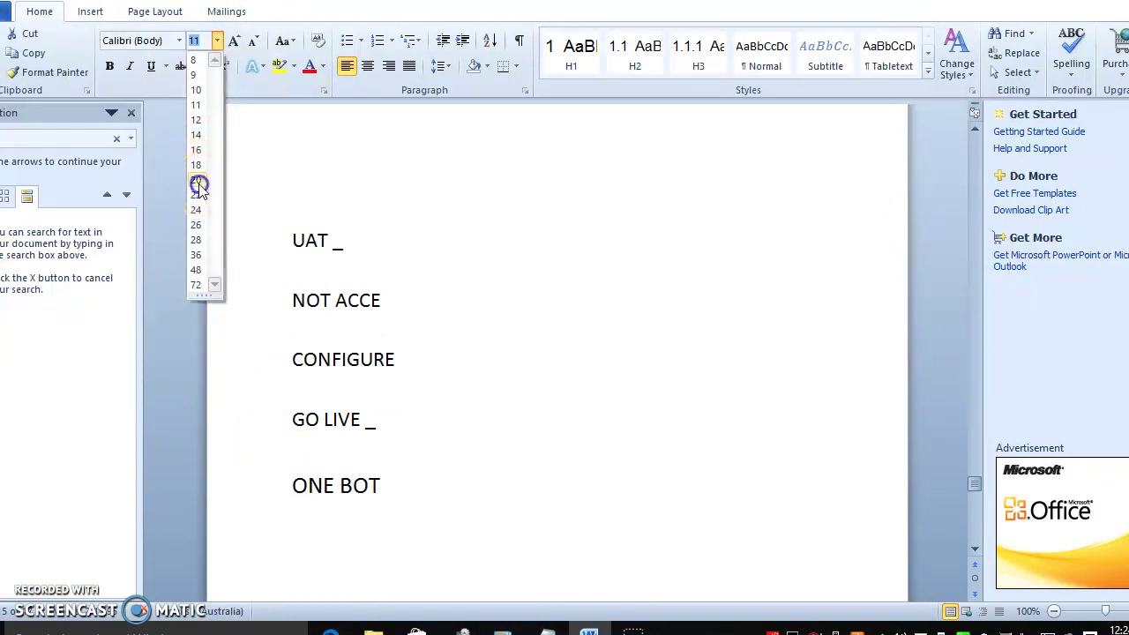
left_click(198, 180)
left_click(421, 501, "shift")
key("Delete")
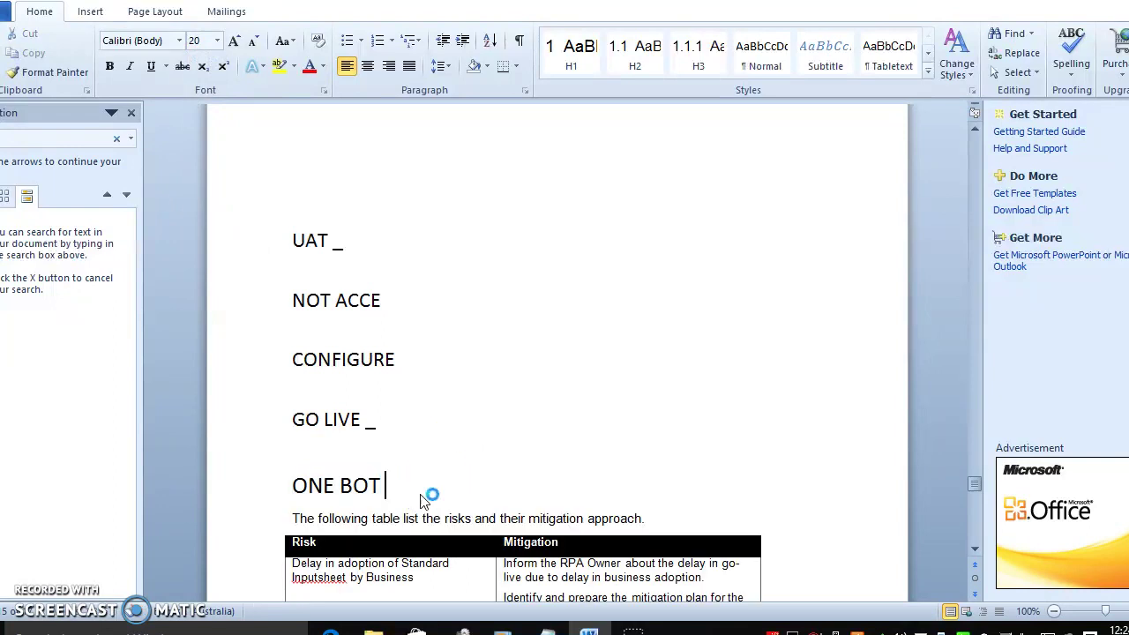
key("Return")
key("Return")
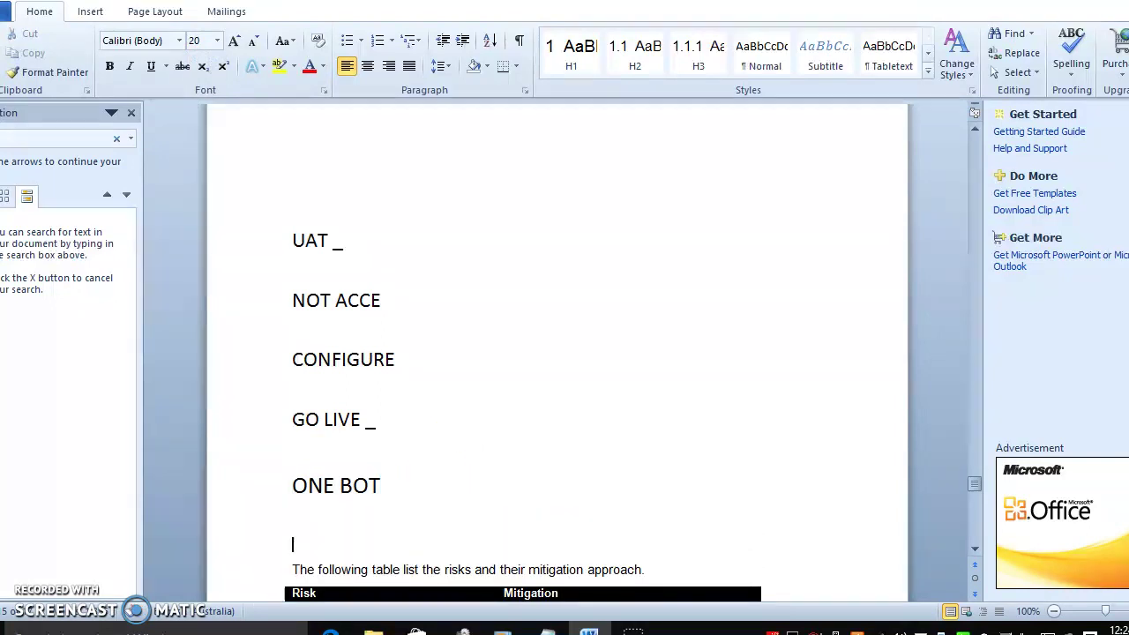
type("EX: ")
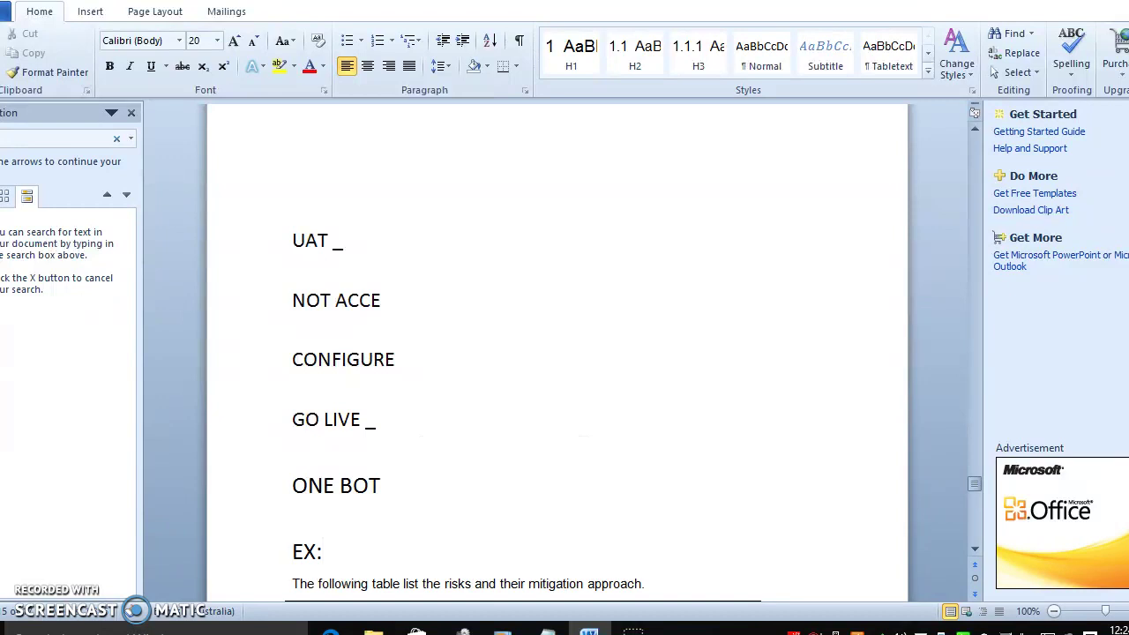
type("if uo")
- Finish the google example and add a 'Google 5.0' line
key("BackSpace")
key("BackSpace")
type("you")
type(" are worki")
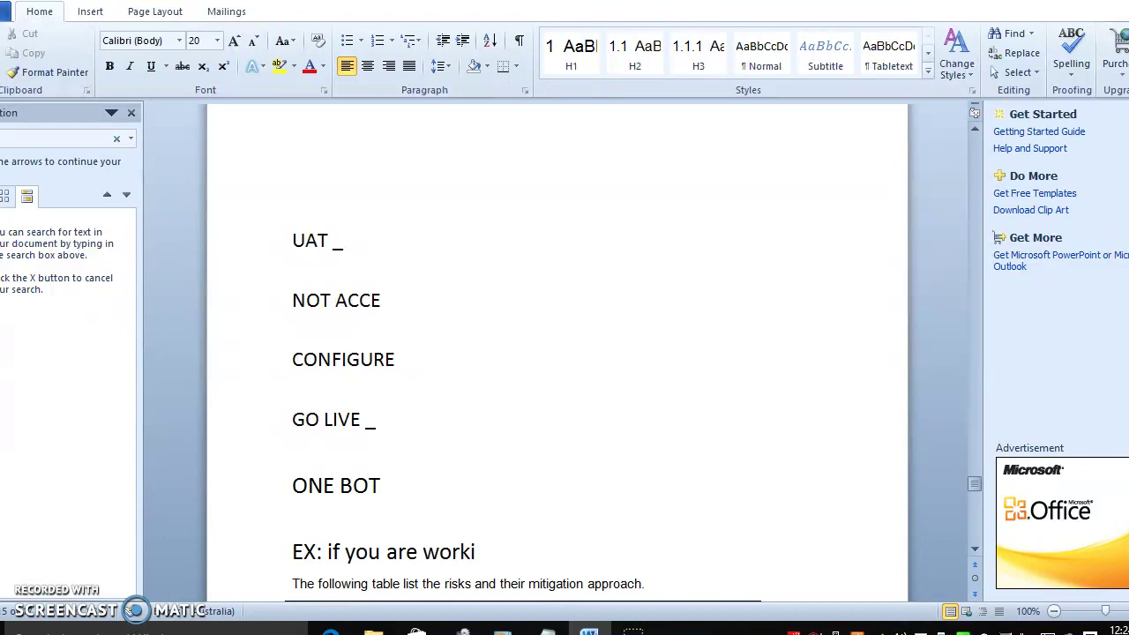
type("ng on goo")
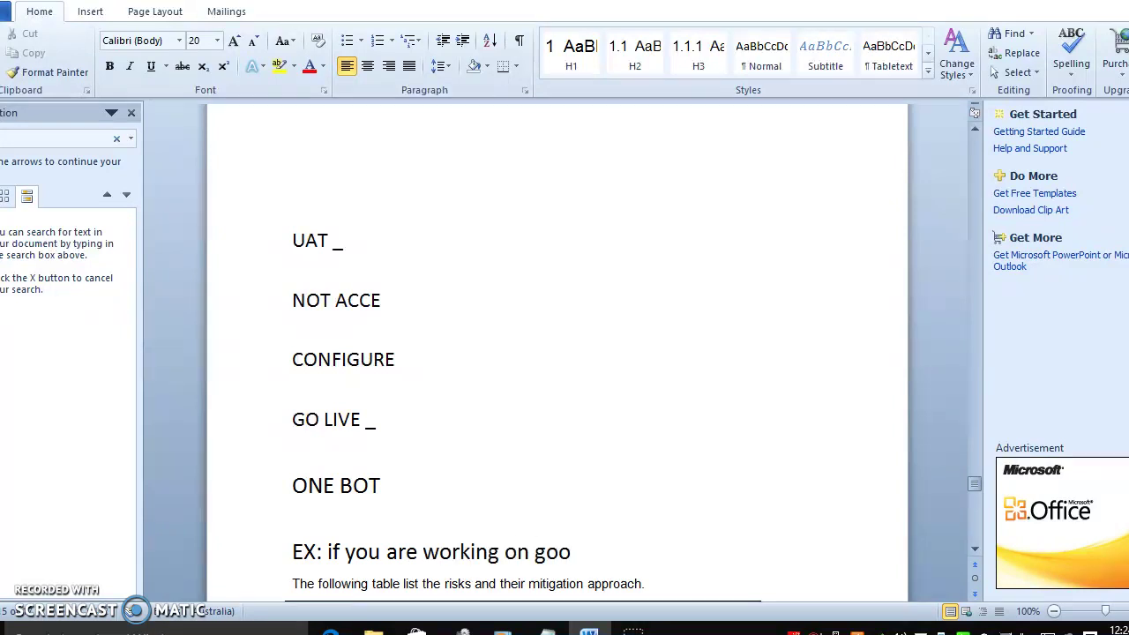
type("gle")
key("Return")
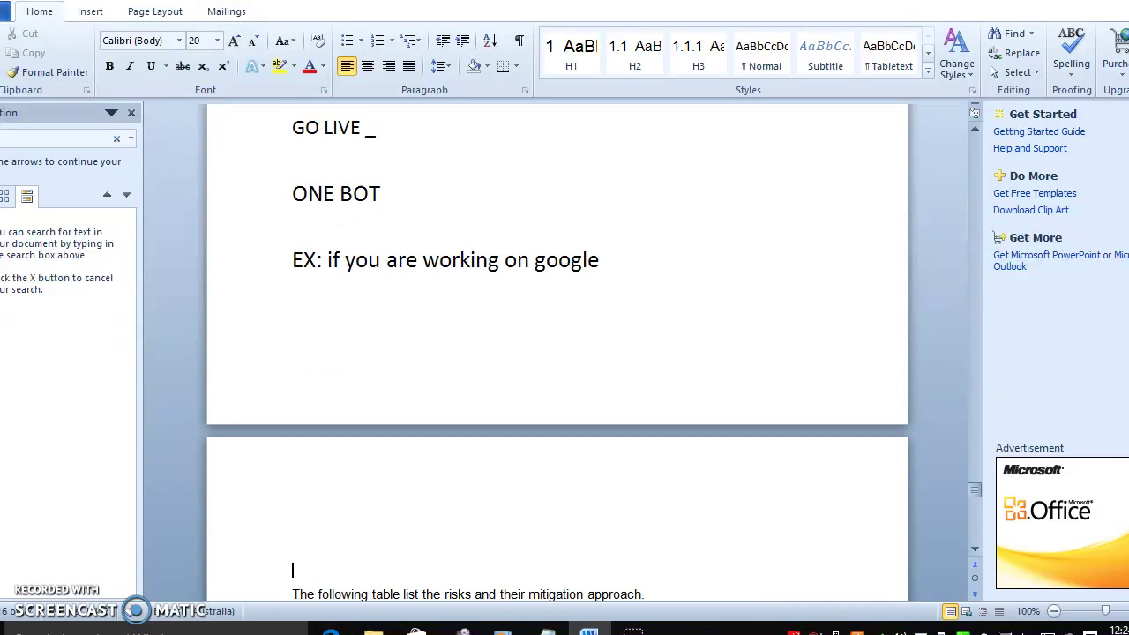
type("g")
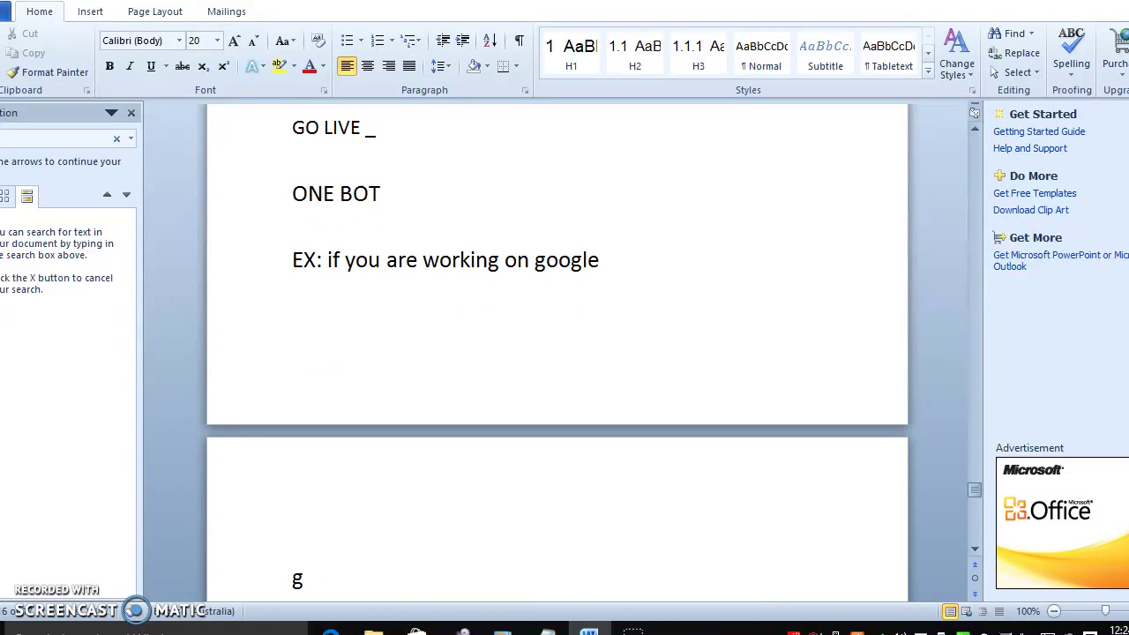
type("oogle 1.")
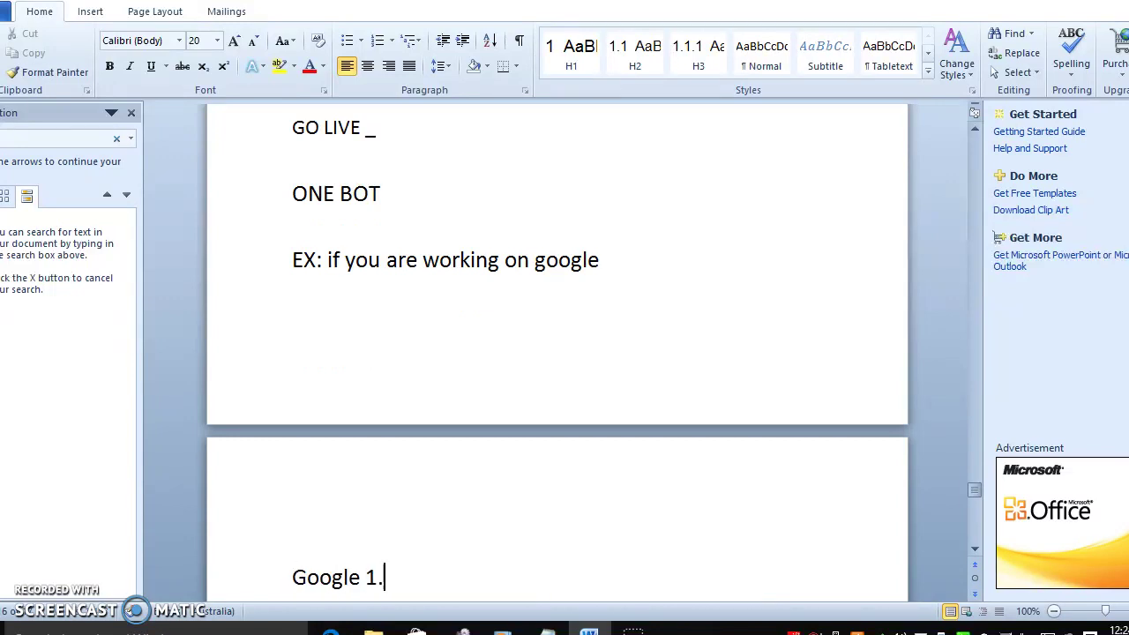
type("0")
key("BackSpace")
key("BackSpace")
key("BackSpace")
type("0")
key("BackSpace")
type(".0")
key("Down")
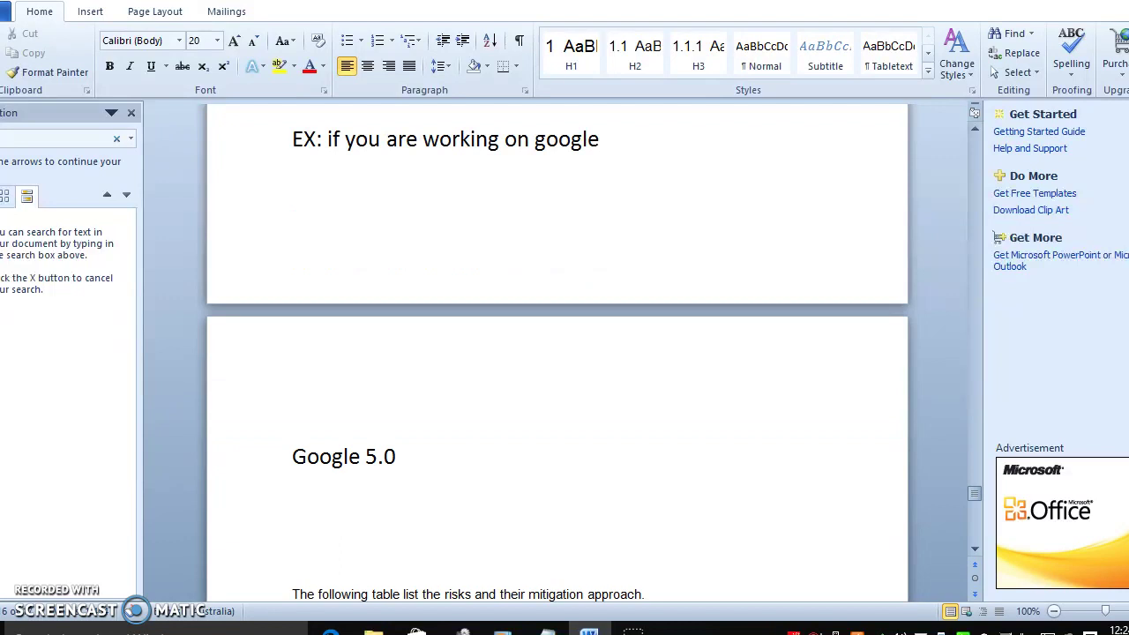
- Add the lines '4 fields of complete spying.', 'Suppose' and 'Google 8.0'
key("Return")
type("5 fiel")
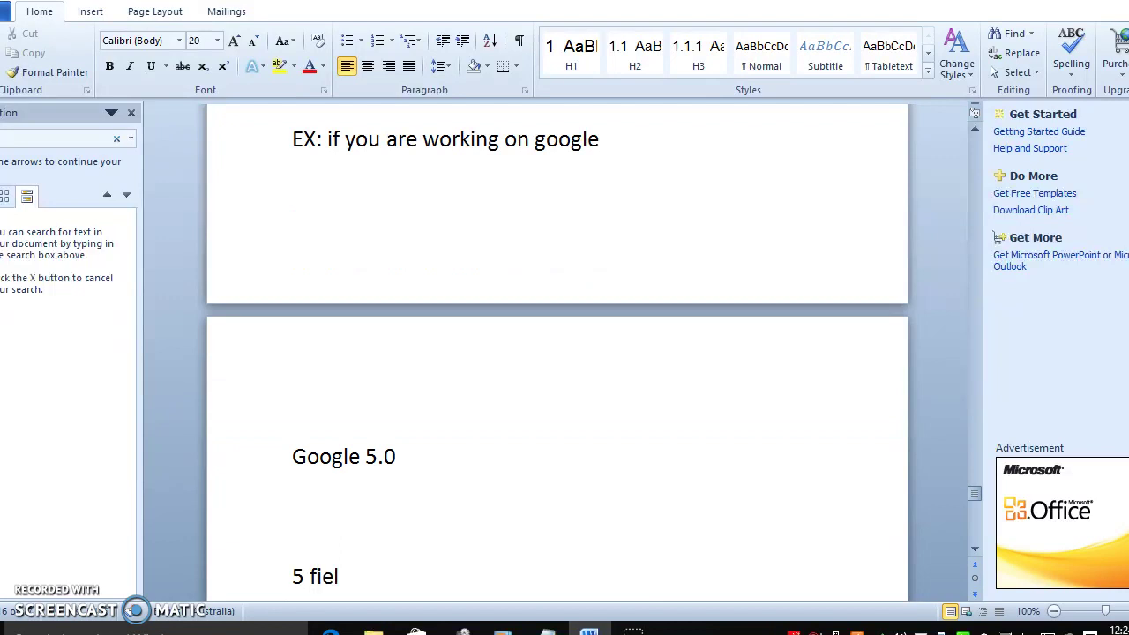
type("ds of ")
type("com")
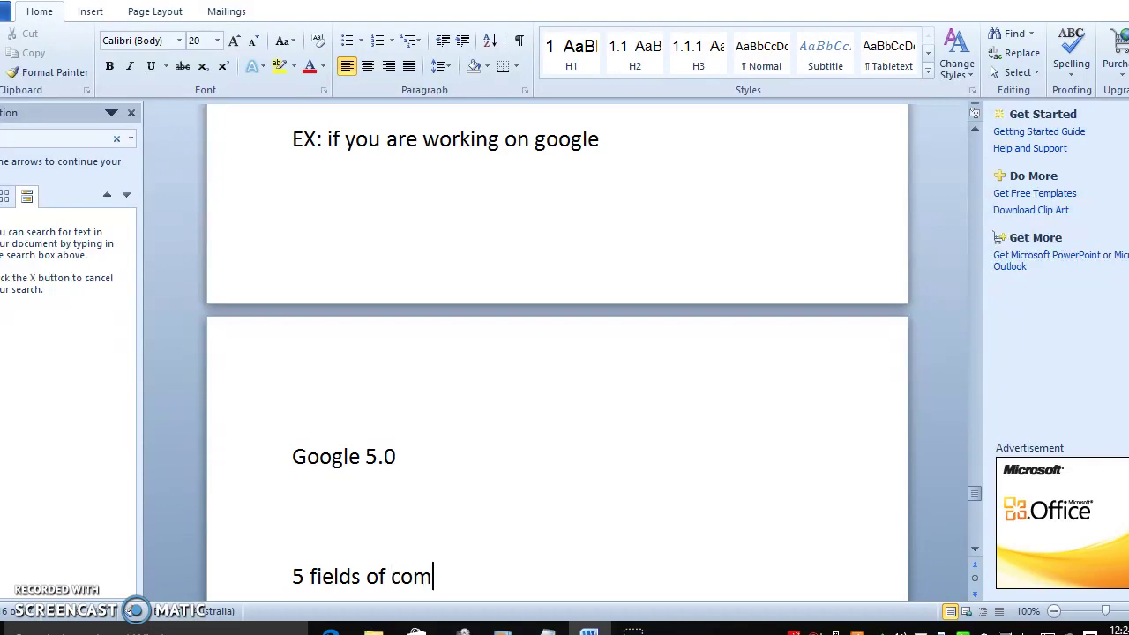
type("plete s")
type("yin")
key("BackSpace")
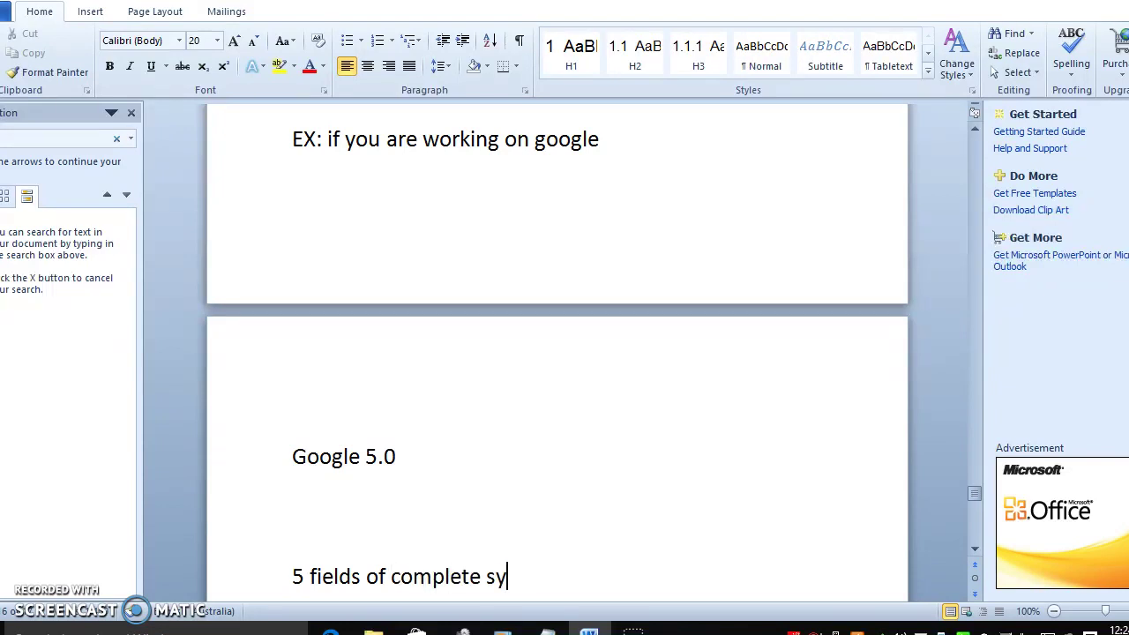
key("BackSpace")
type("pying")
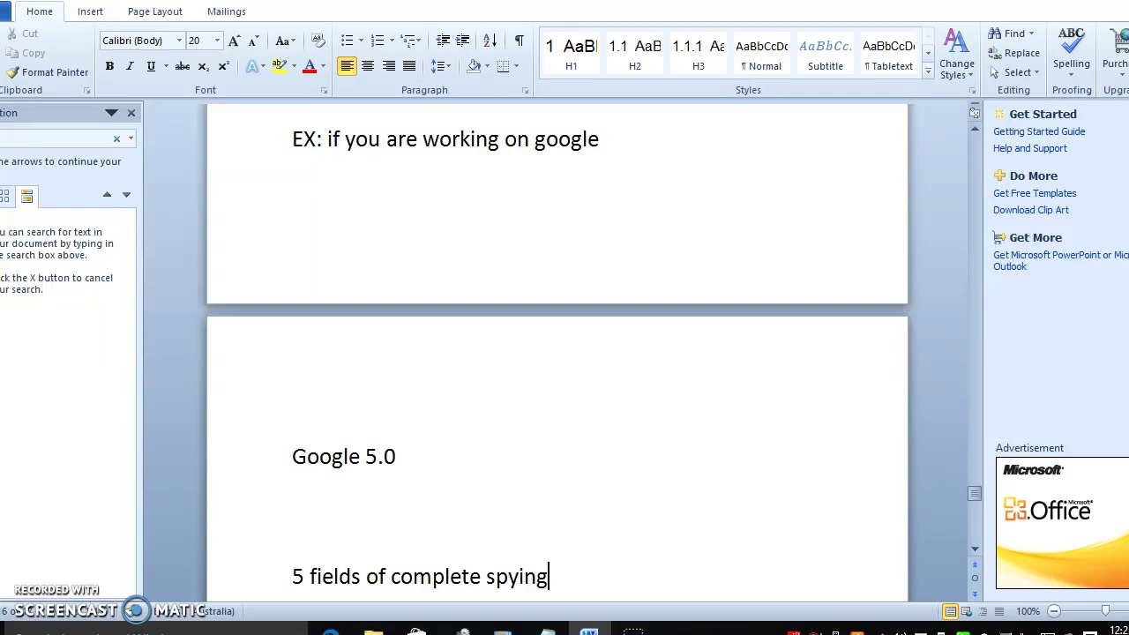
type(".")
key("Return")
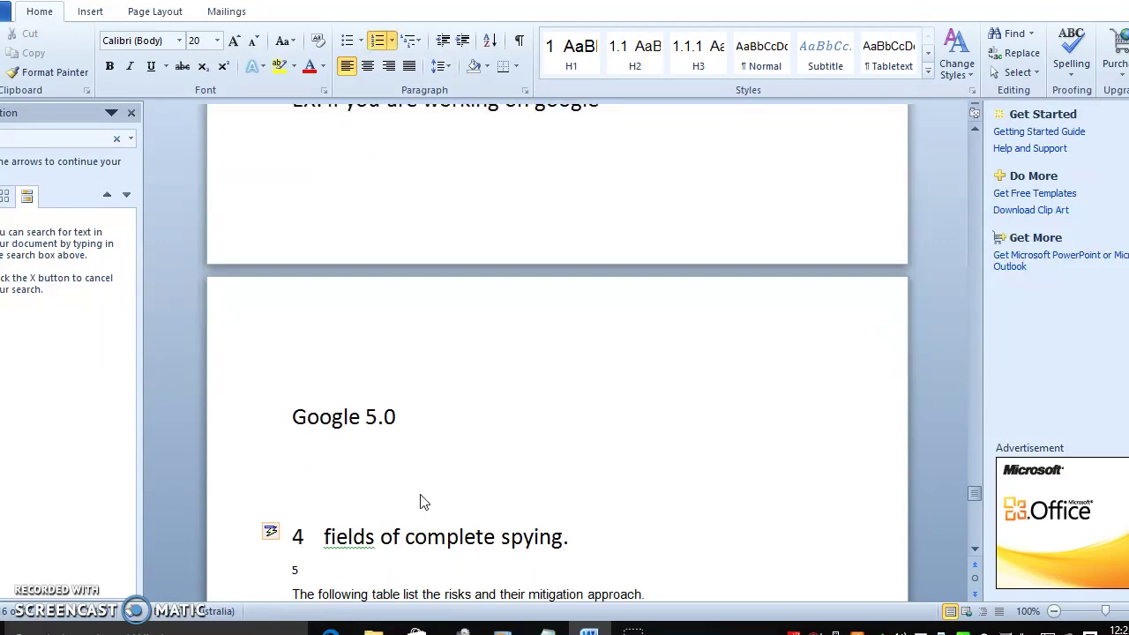
key("Return")
key("Return")
key("Return")
key("Return")
key("Return")
key("Return")
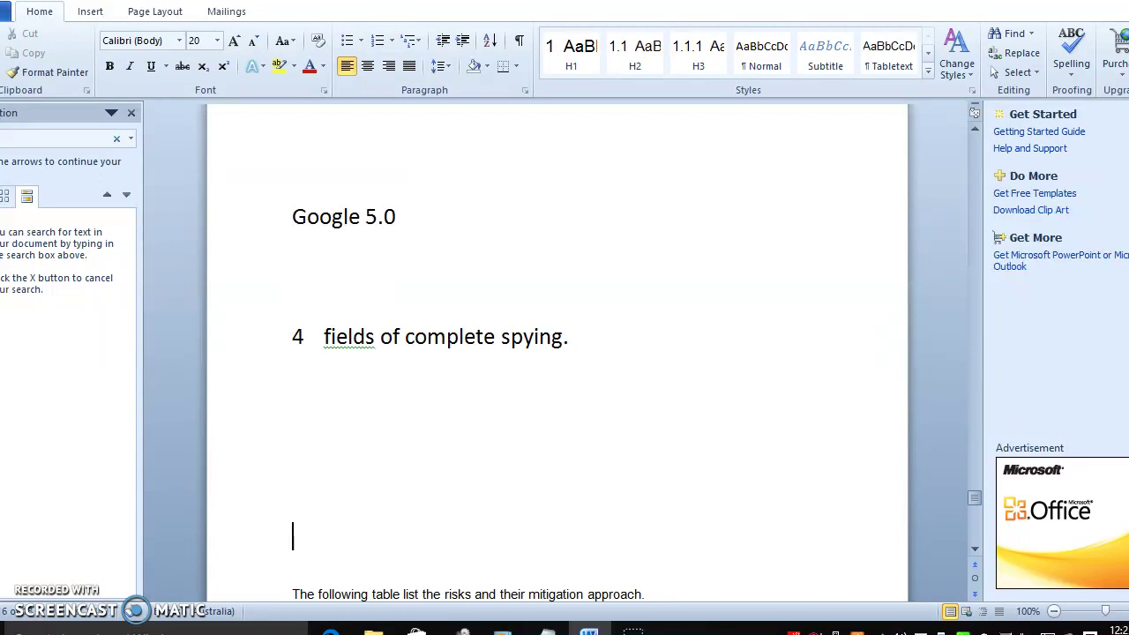
type("ppos")
type("e")
key("Return")
type("g")
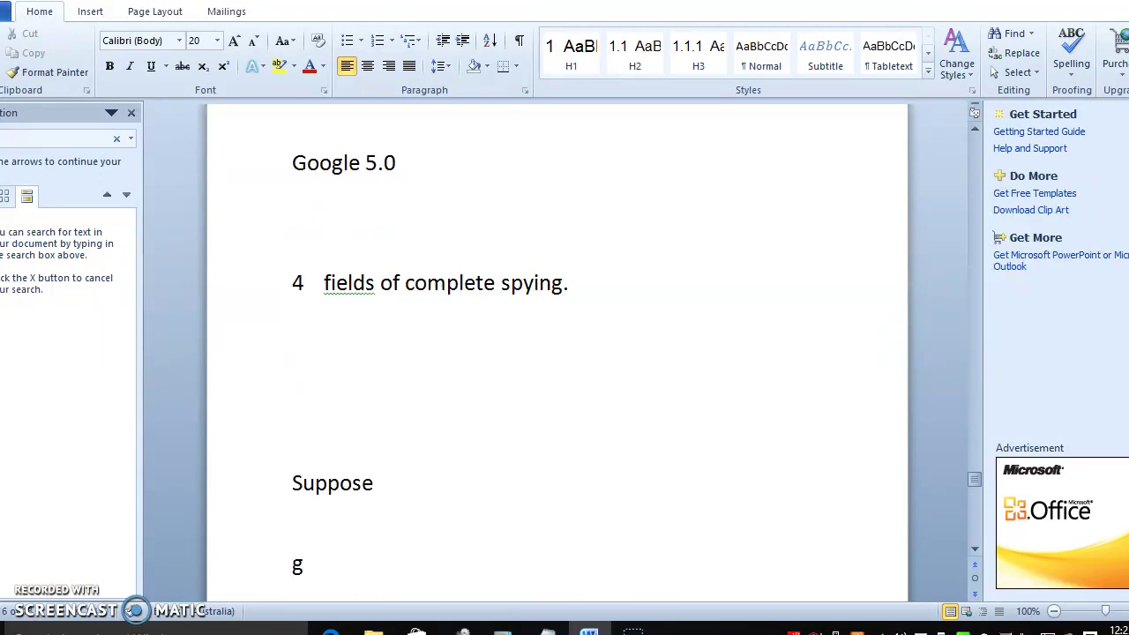
type("oogle 8")
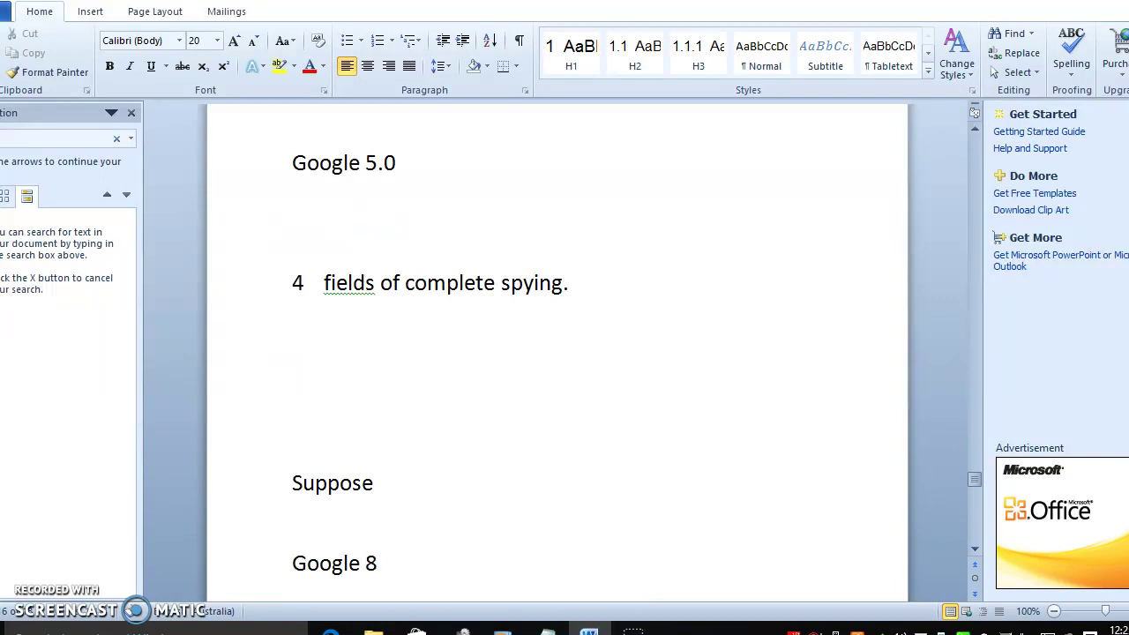
type("0")
key("Return")
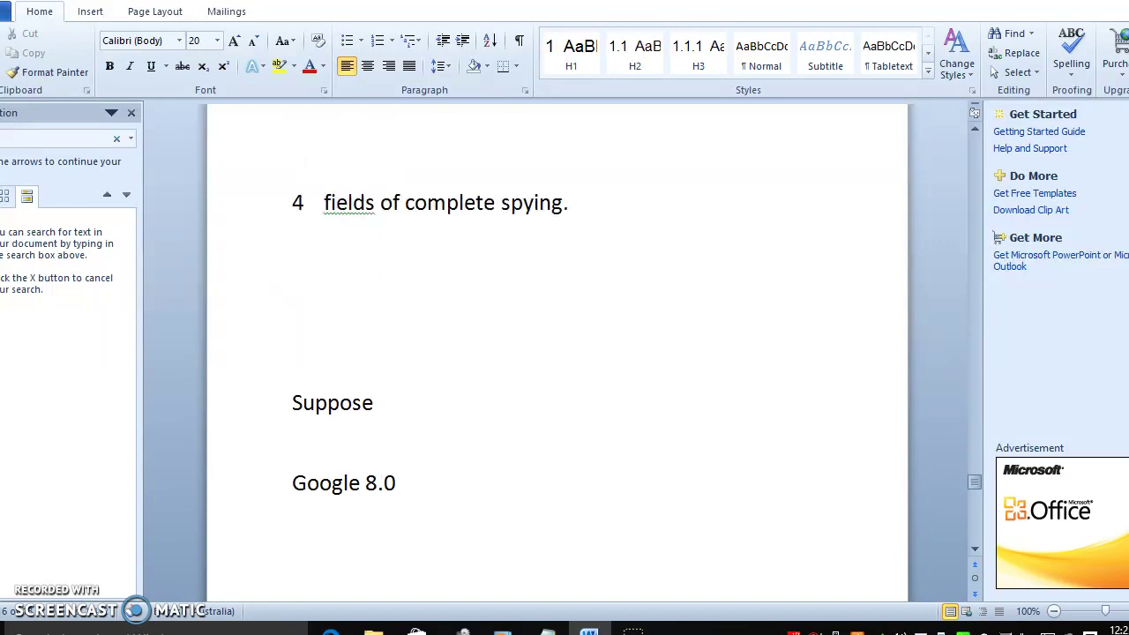
type("field")
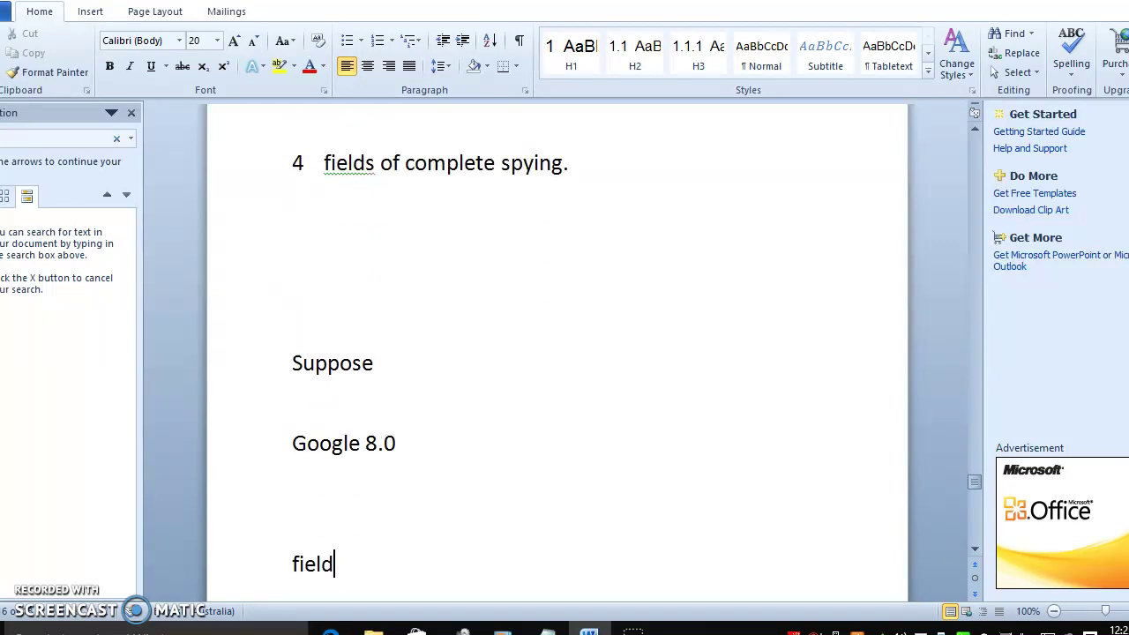
type("s are")
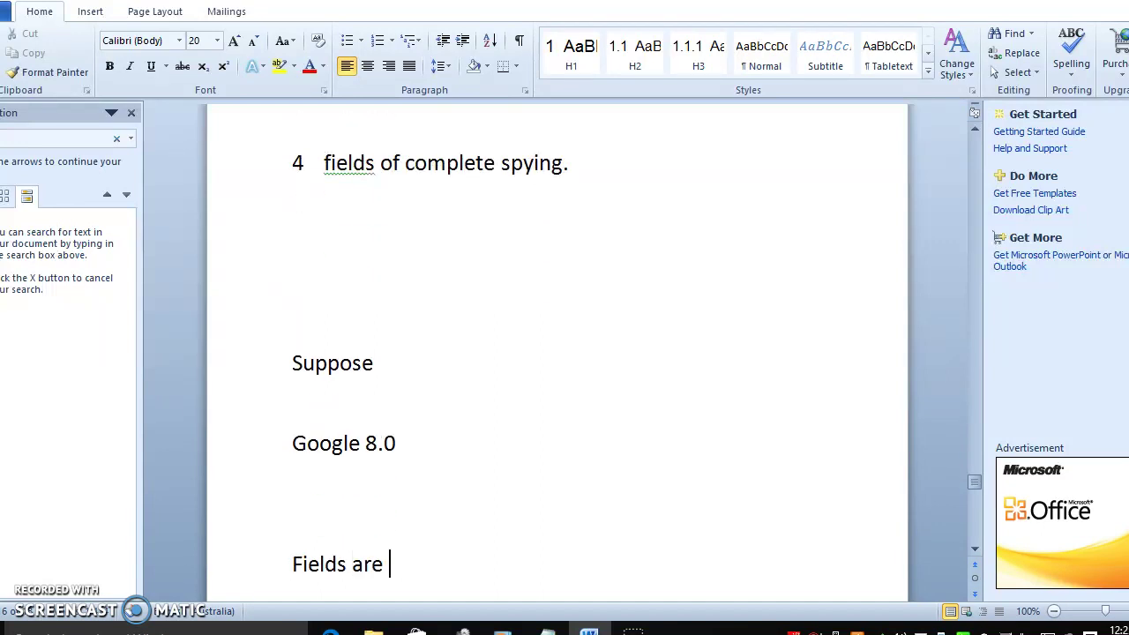
type(" 9 fie")
type("lds .")
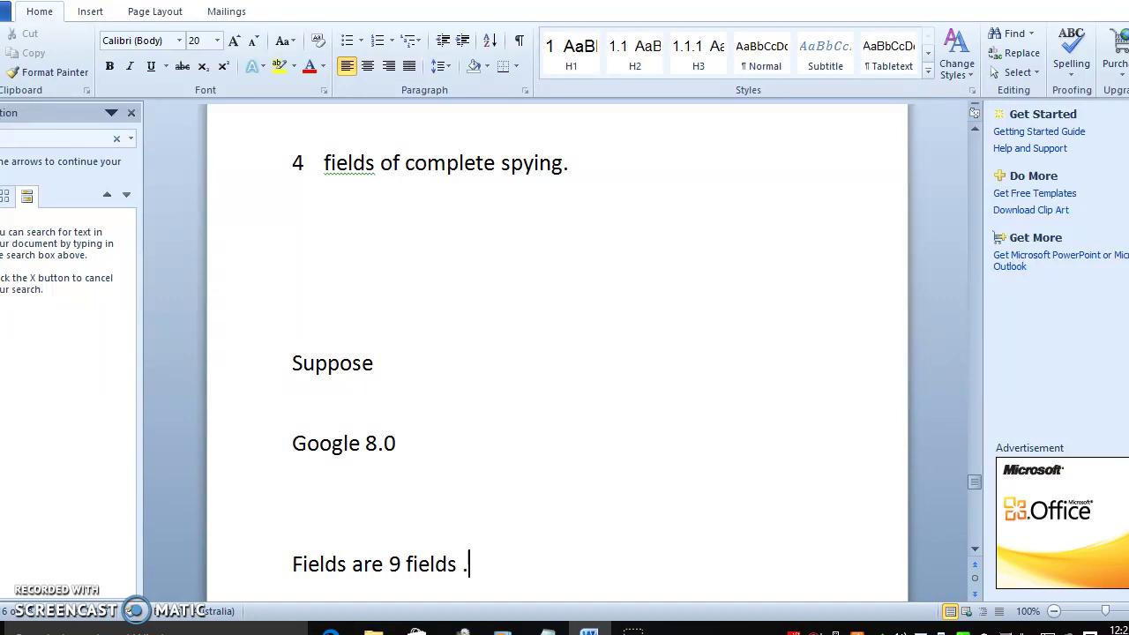
type("so")
type(" you n")
type("eed tore")
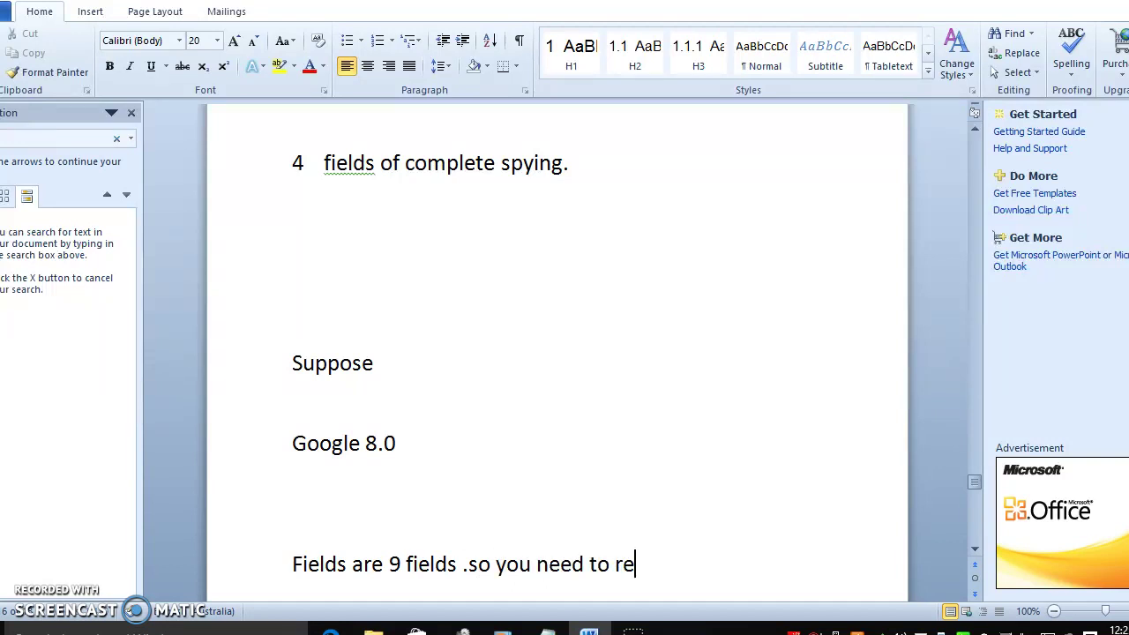
scroll(555, 353, "down", 1)
scroll(556, 353, "down", 2)
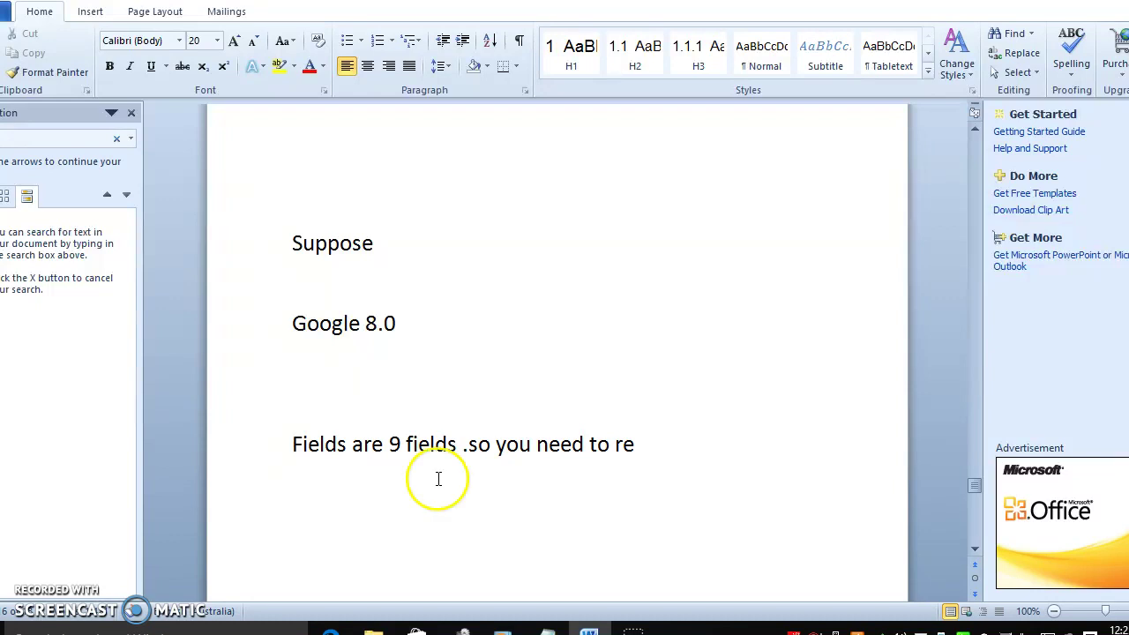
- Scroll down to the end of the risks table and the '4 Credential Management' heading
left_click(974, 554)
left_click(974, 554)
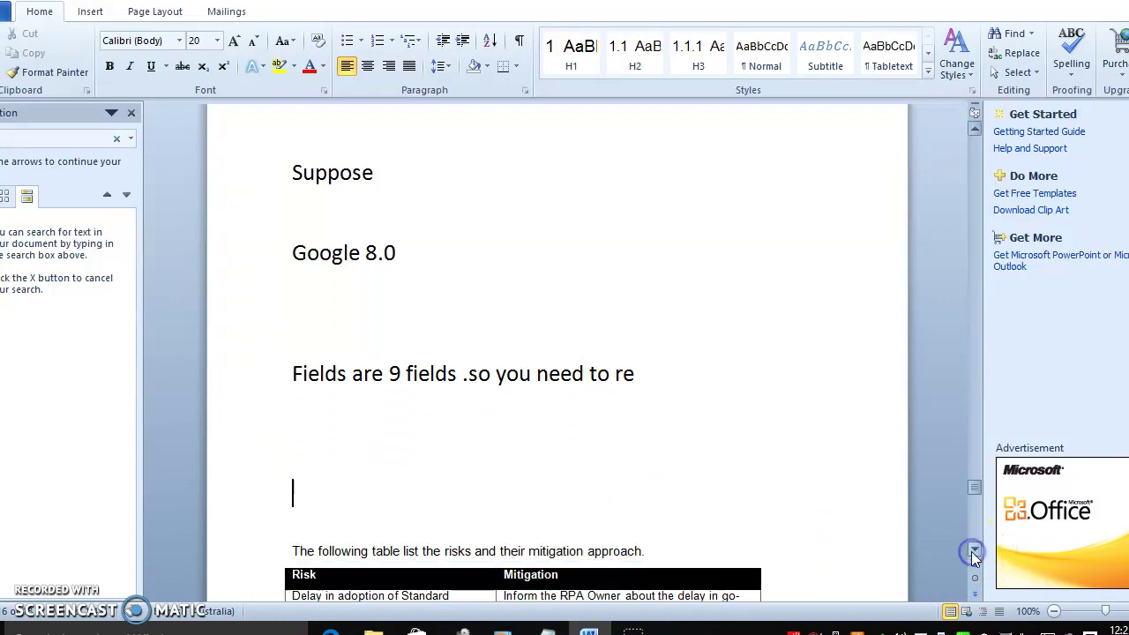
left_click(974, 554)
left_click(974, 554)
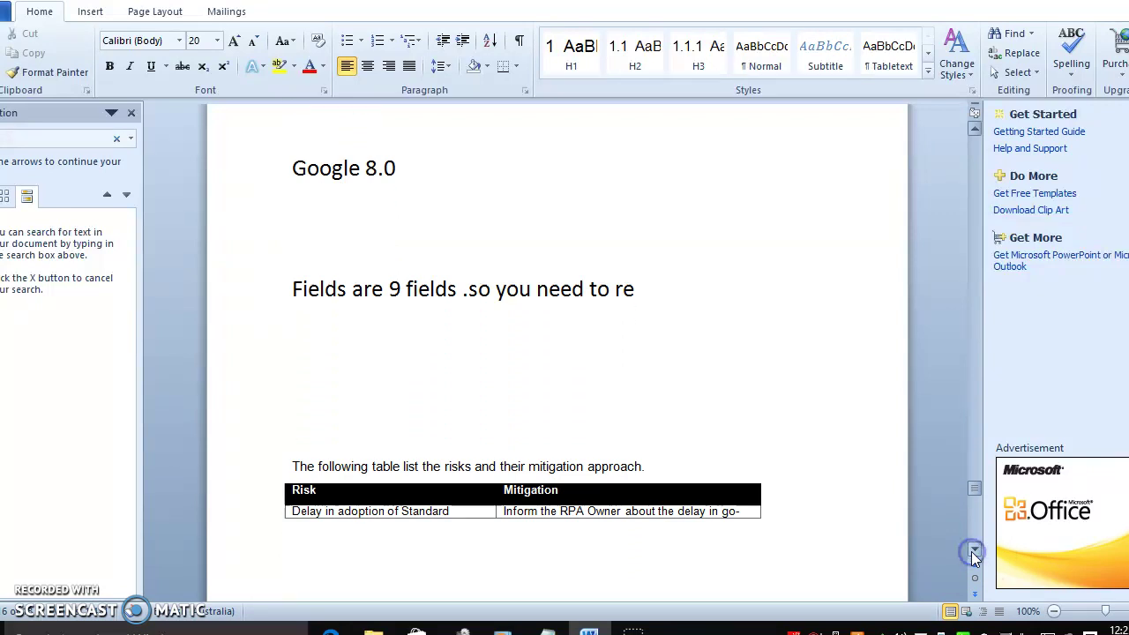
left_click(974, 552)
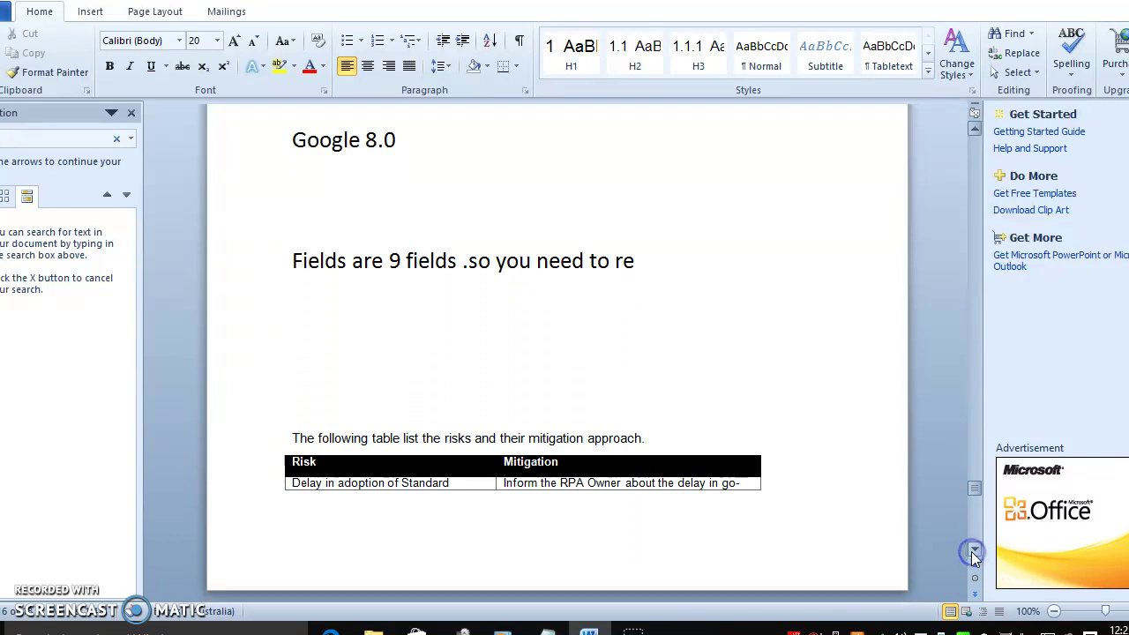
left_click(974, 552)
left_click(974, 552)
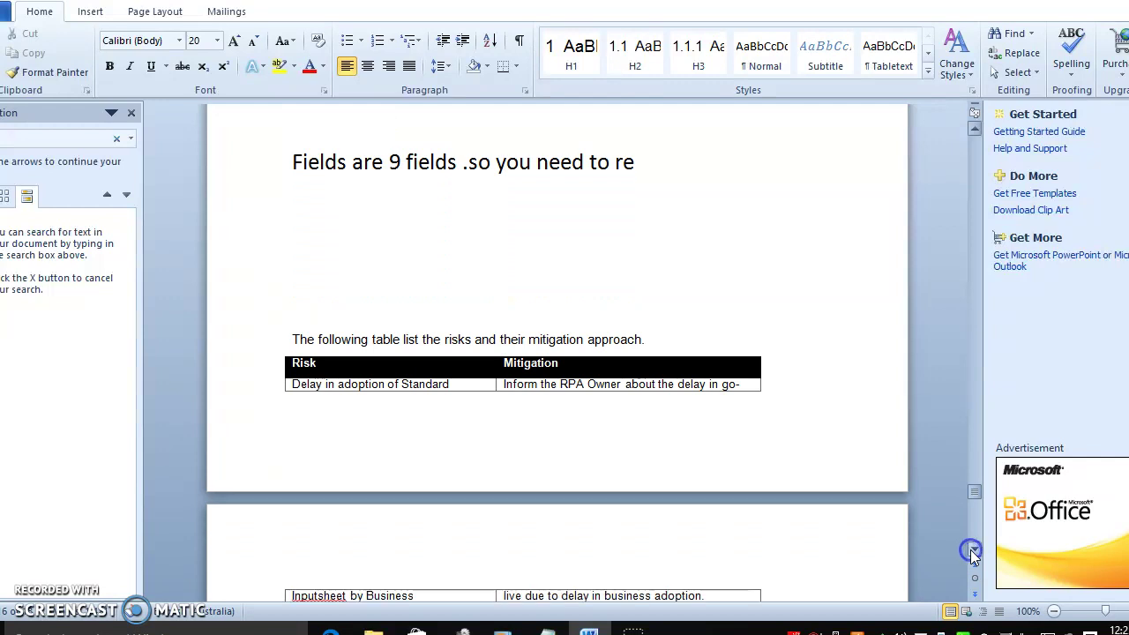
left_click(974, 552)
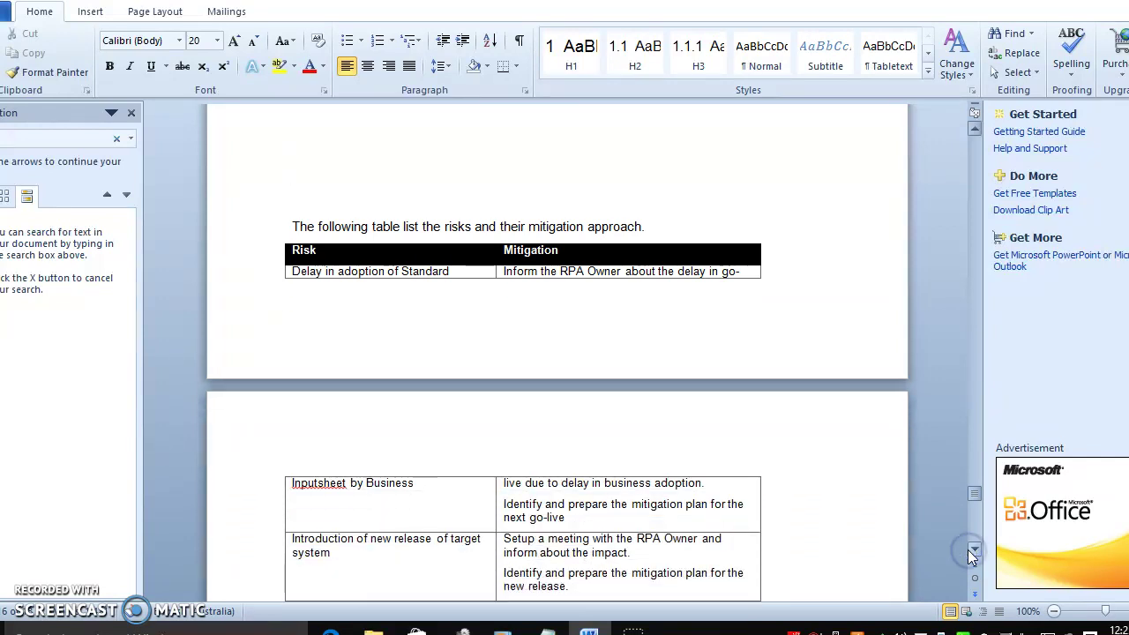
left_click(971, 552)
left_click(971, 552)
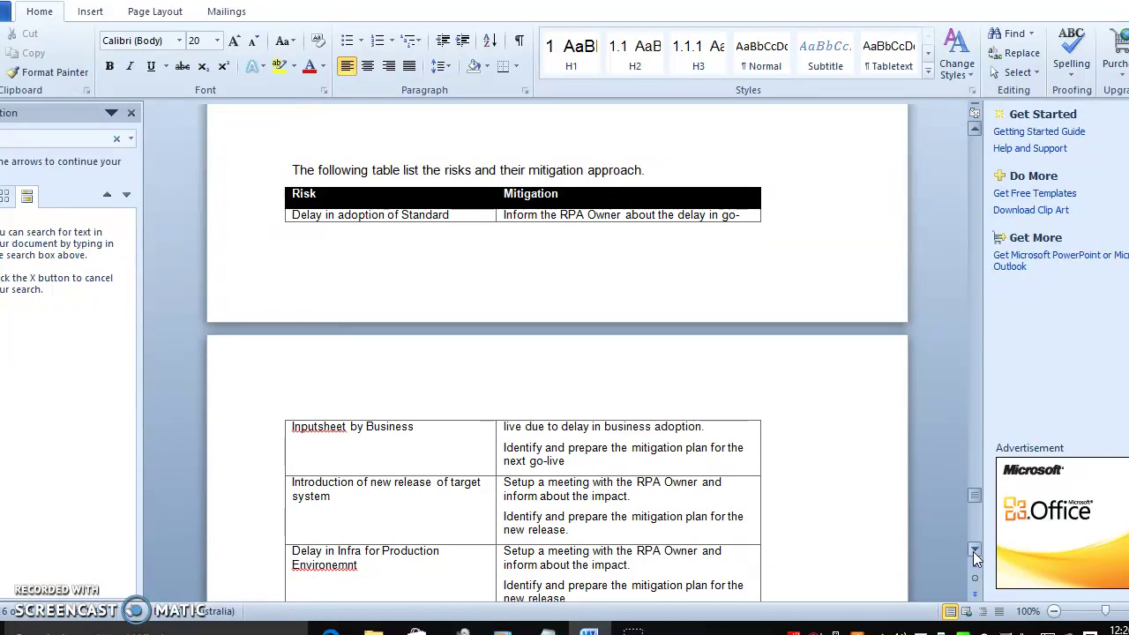
left_click(973, 551)
left_click(973, 551)
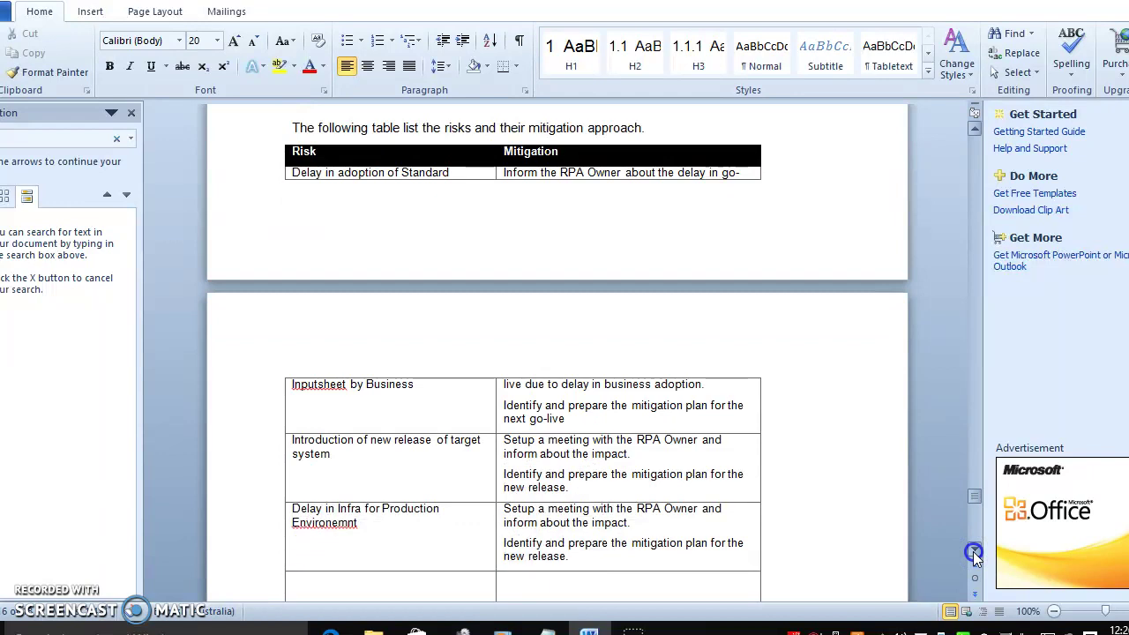
left_click(973, 552)
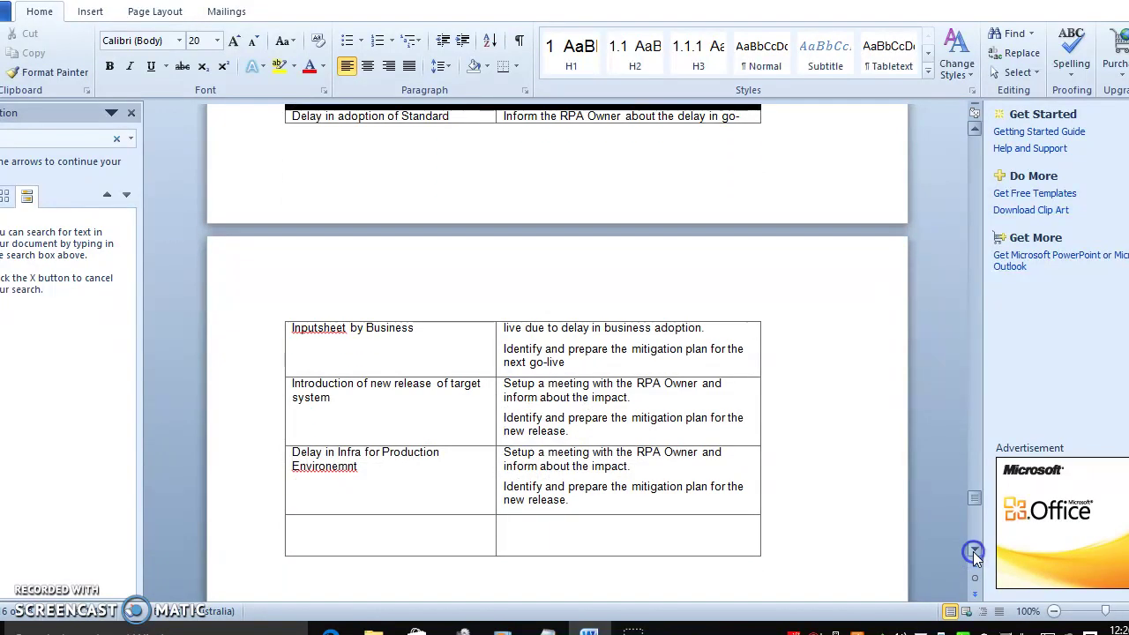
left_click_drag(972, 552, 972, 552)
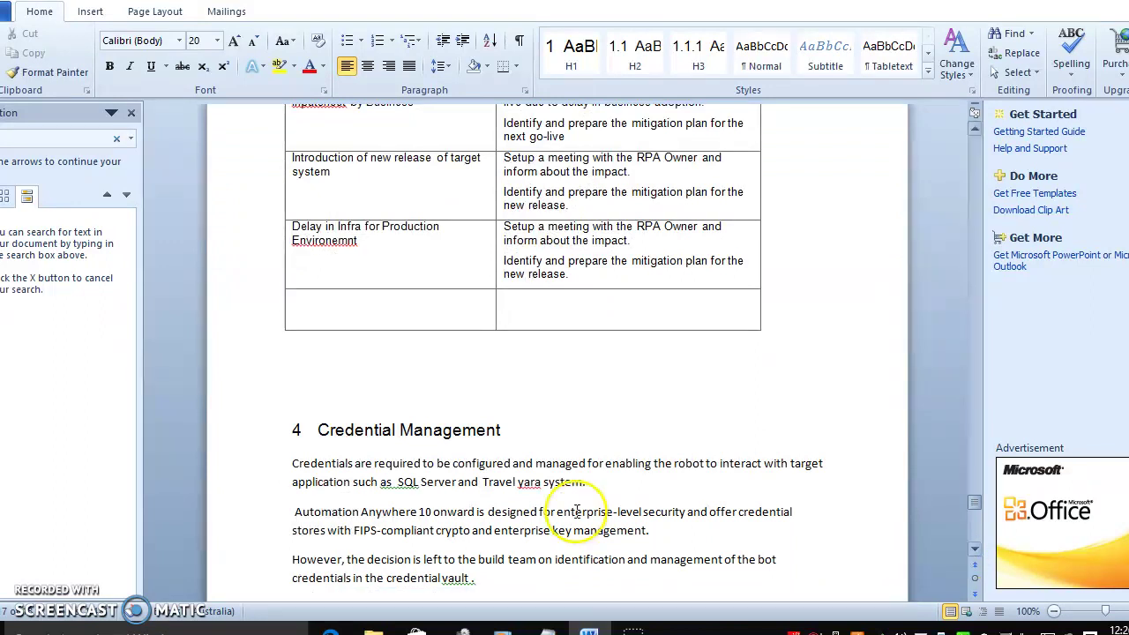
- Start a 'Bot cred' line below the risks table, briefly trying 20-point text
left_click(316, 353)
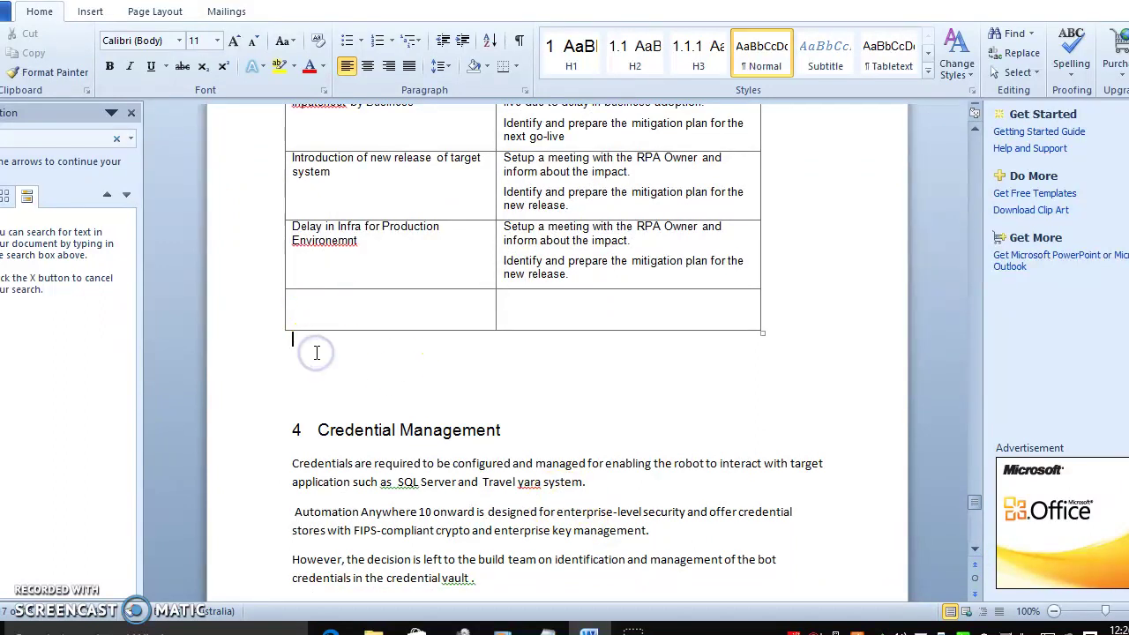
key("Return")
key("Return")
key("Return")
key("Return")
key("Return")
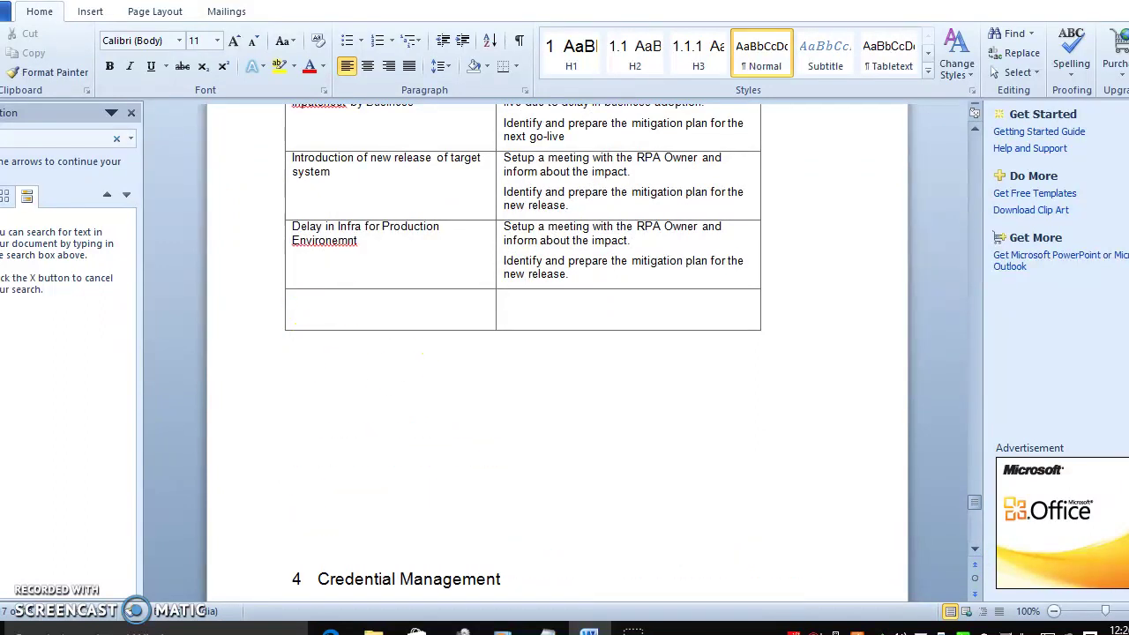
key("Return")
key("BackSpace")
key("BackSpace")
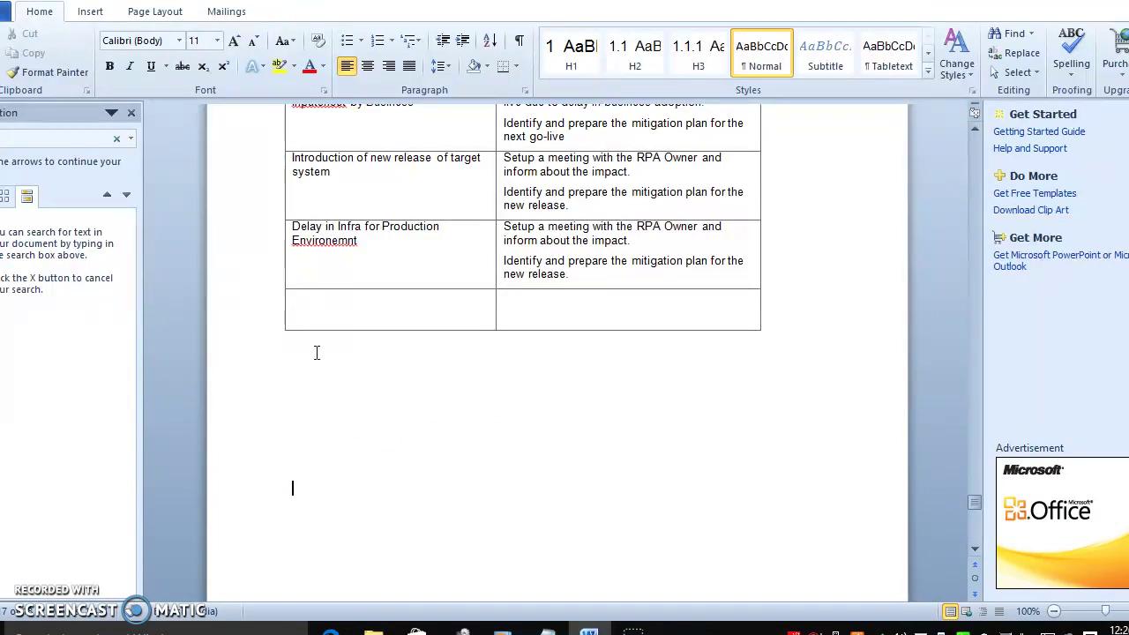
type("cre")
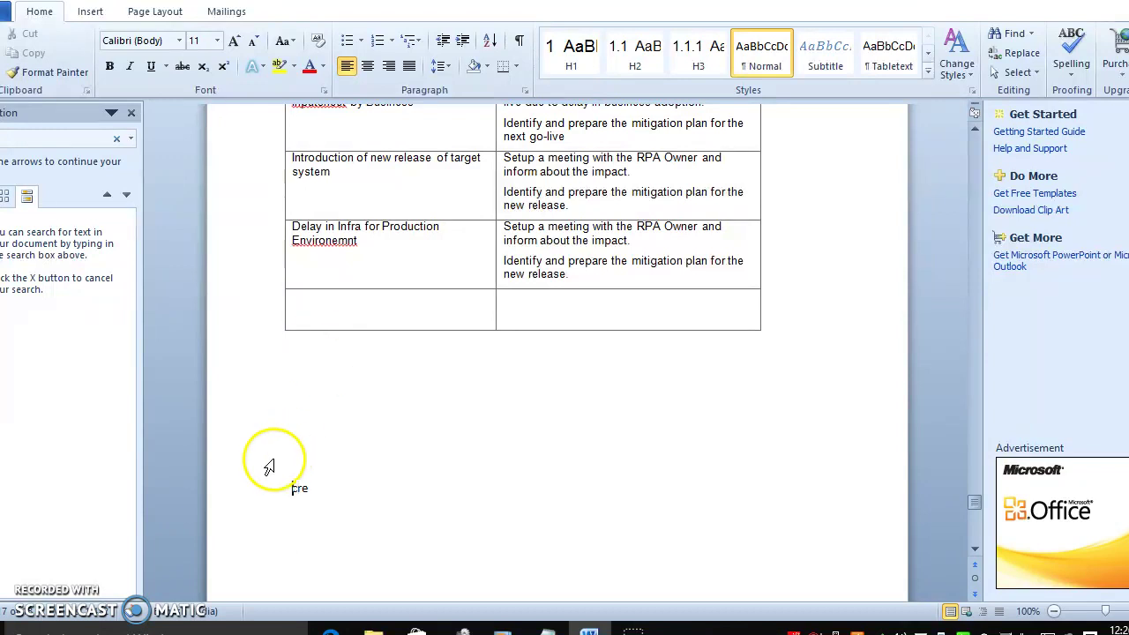
double_click(295, 495)
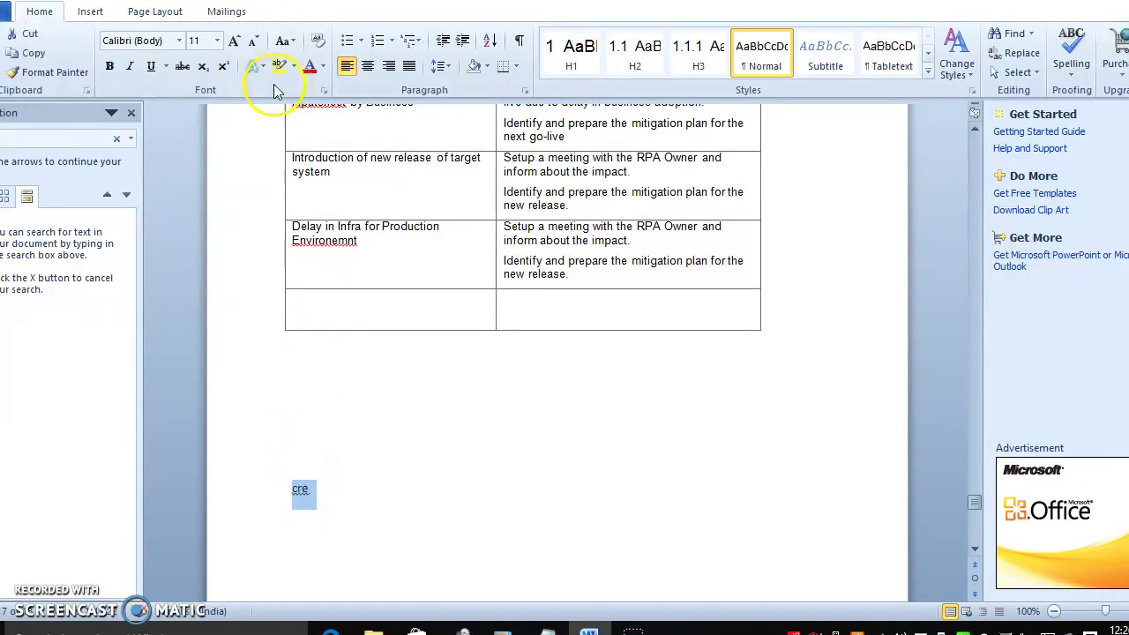
left_click(217, 40)
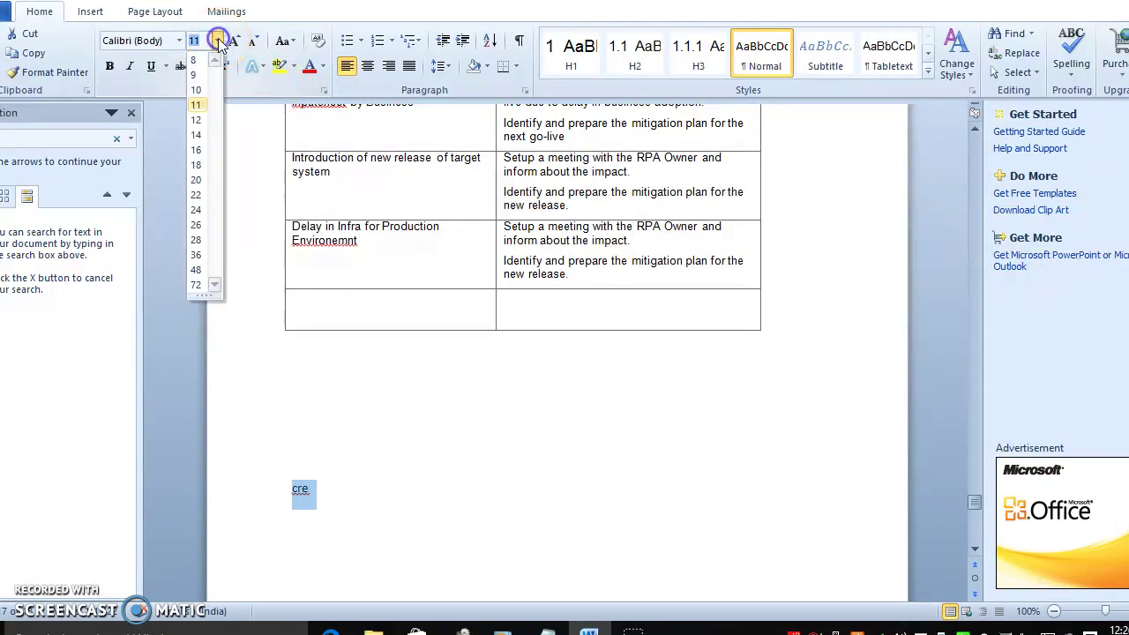
left_click(196, 179)
left_click(347, 506)
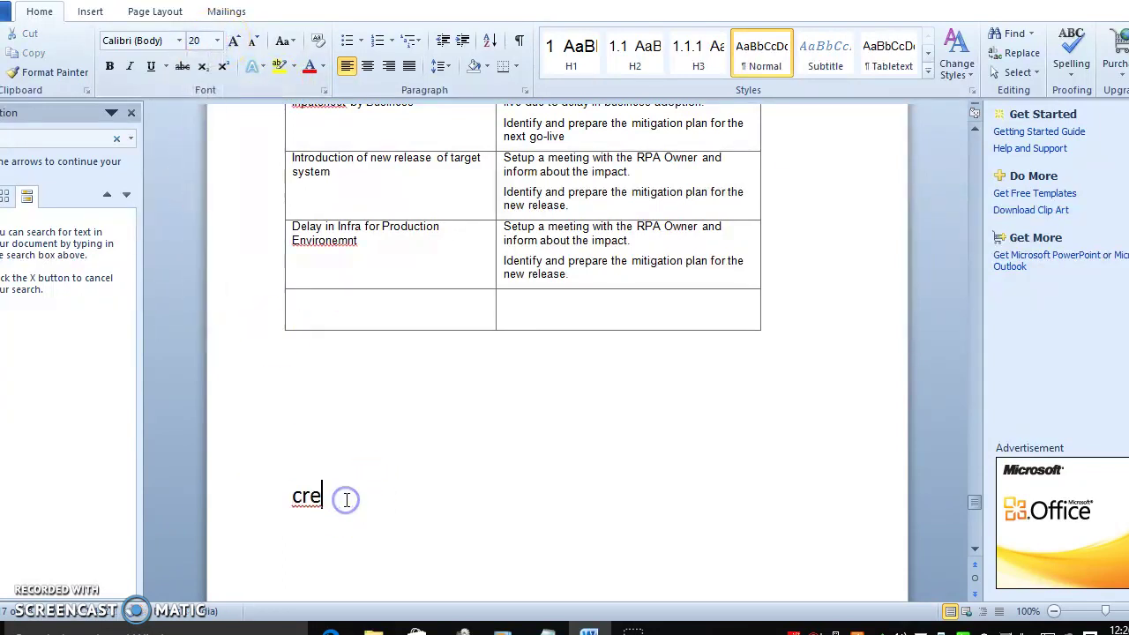
key("BackSpace")
key("BackSpace")
key("BackSpace")
key("BackSpace")
type("n")
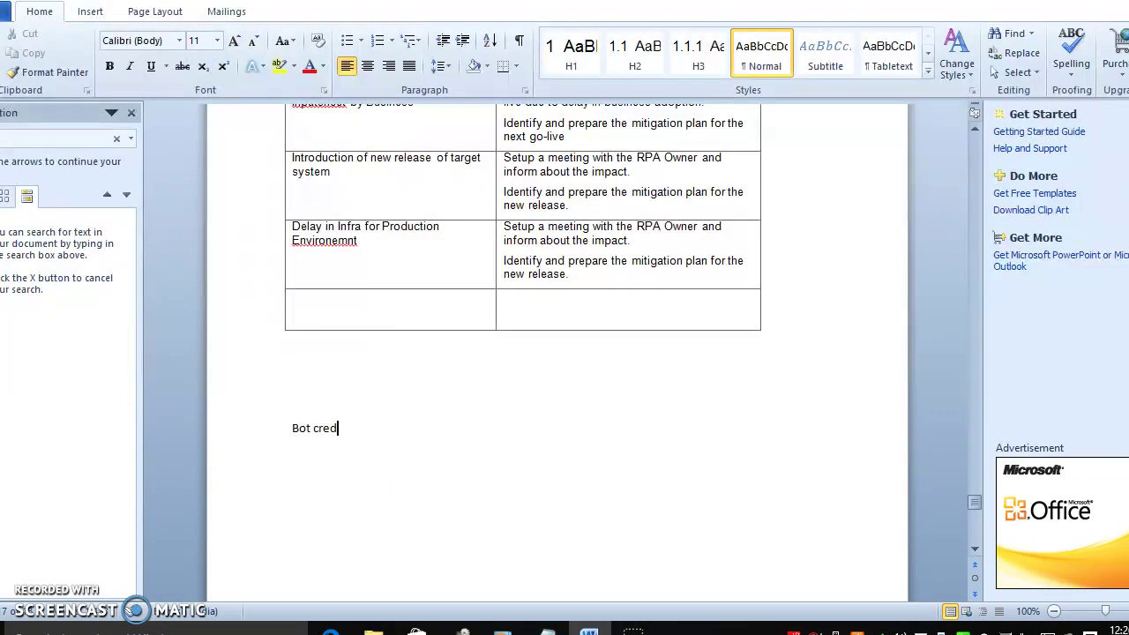
- Set the whole 'Bot cred' line to 24 point
triple_click(315, 429)
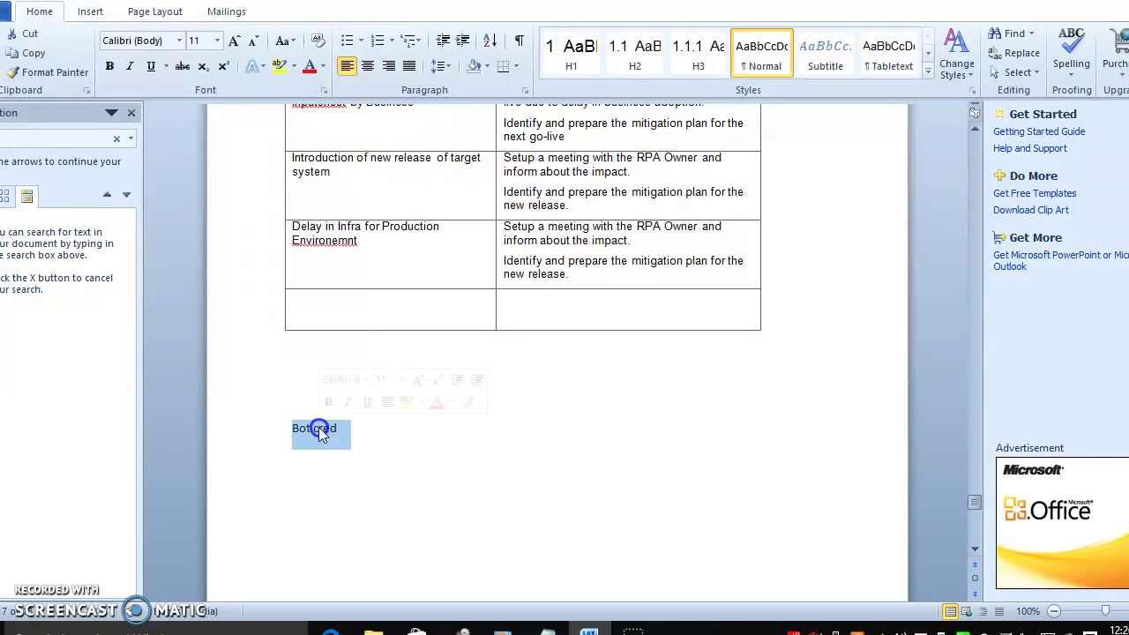
left_click(217, 40)
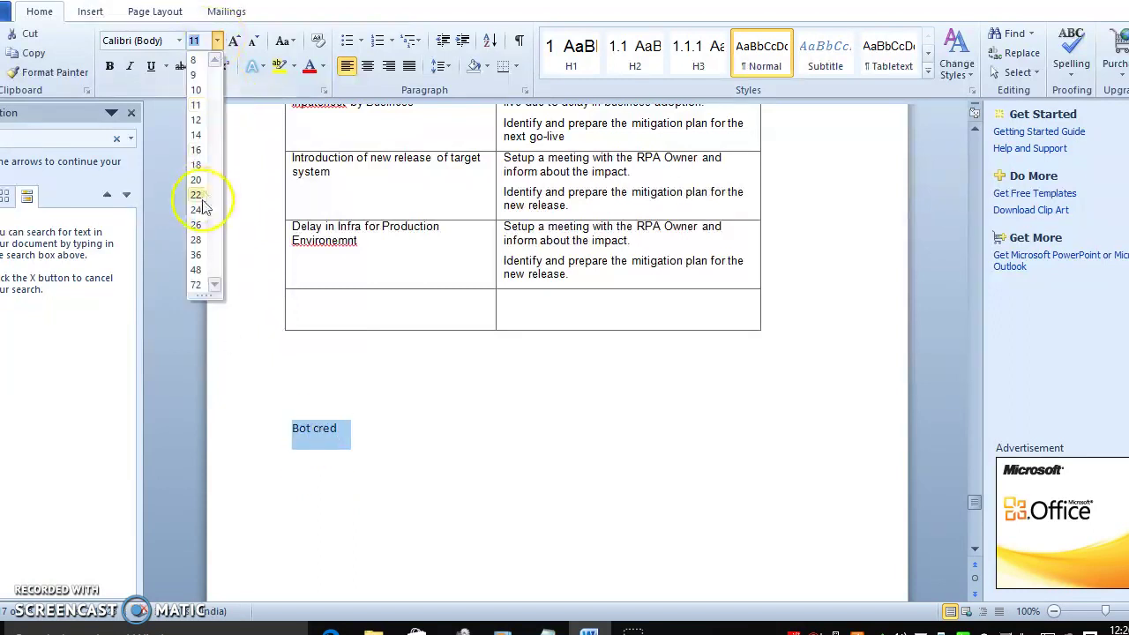
left_click(201, 209)
left_click(393, 429)
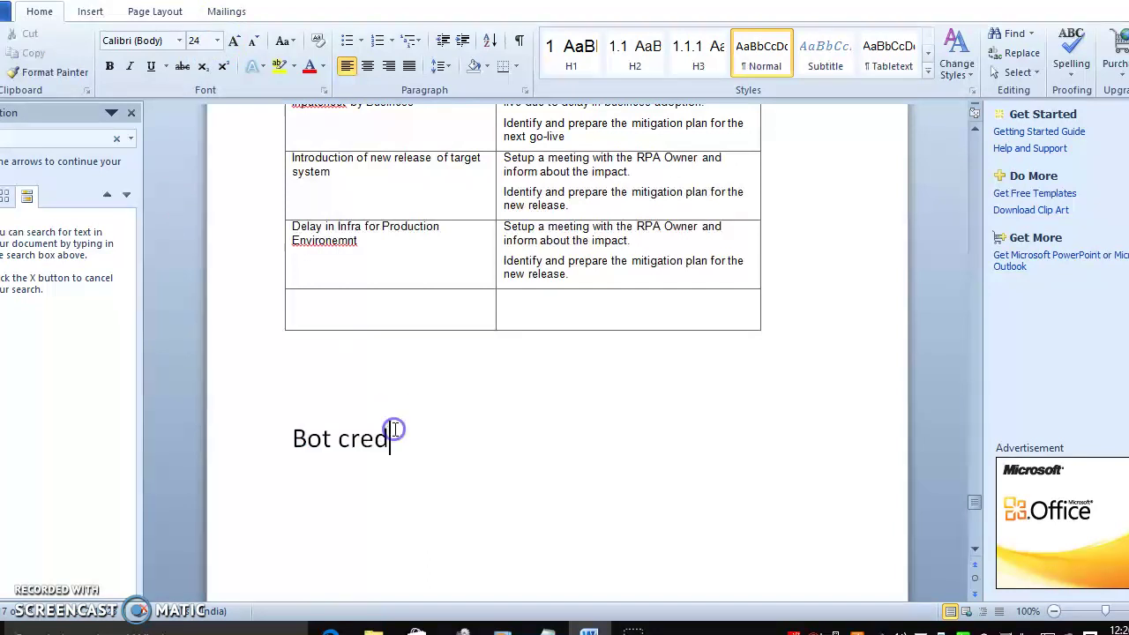
type("entials")
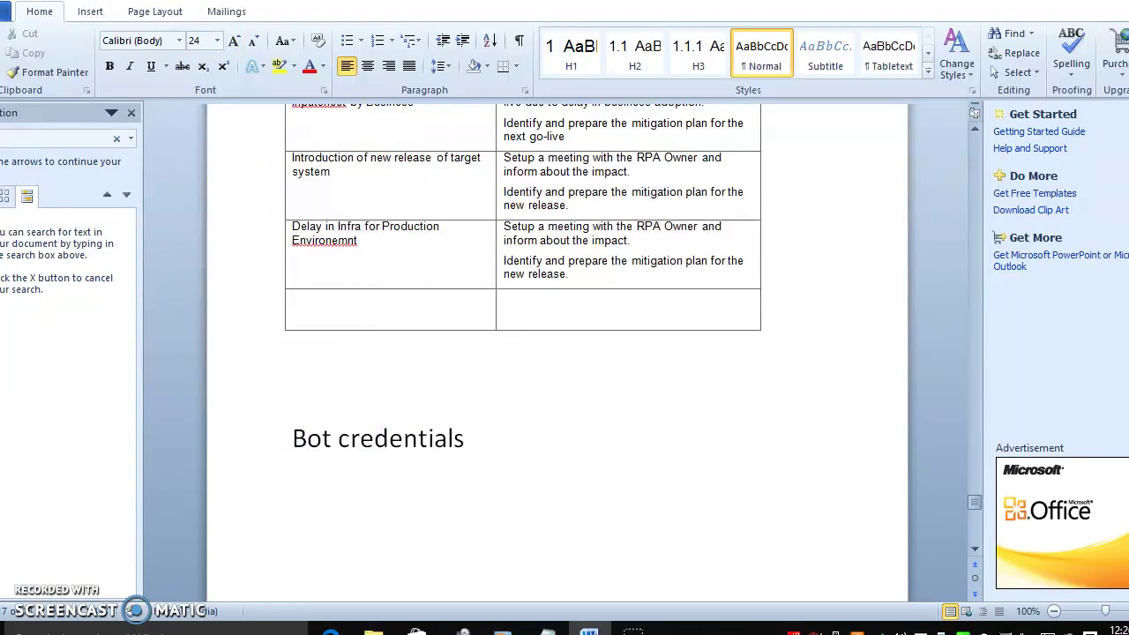
- Add the numbered item '1. travel yara' under Bot credentials, then end the list
key("Return")
key("Return")
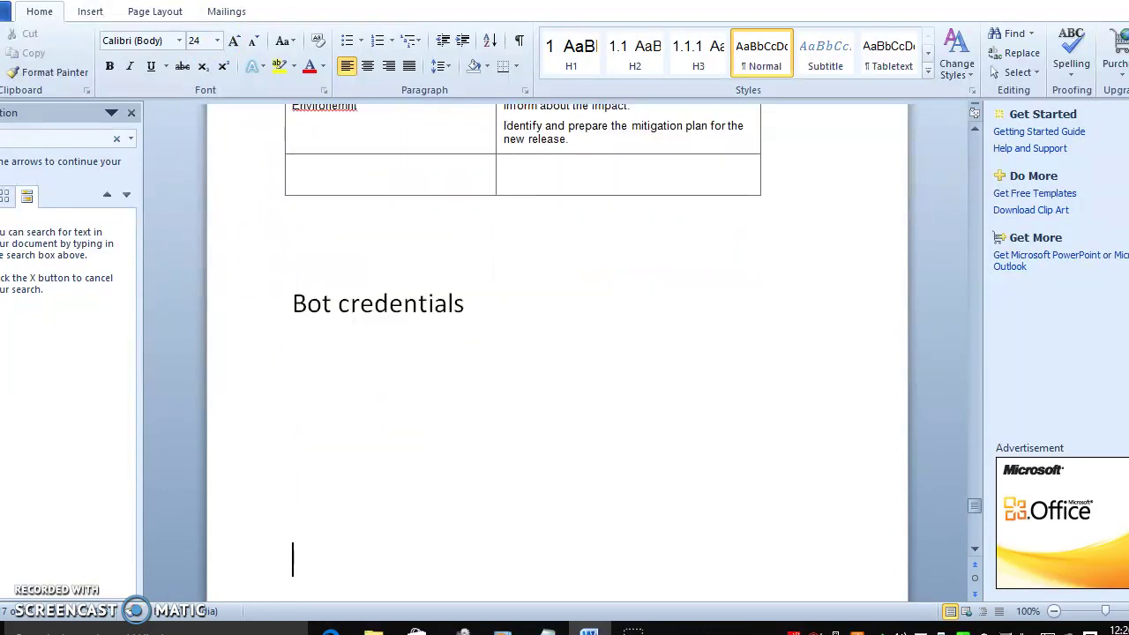
key("BackSpace")
key("BackSpace")
key("BackSpace")
type("1.")
type(" bot i")
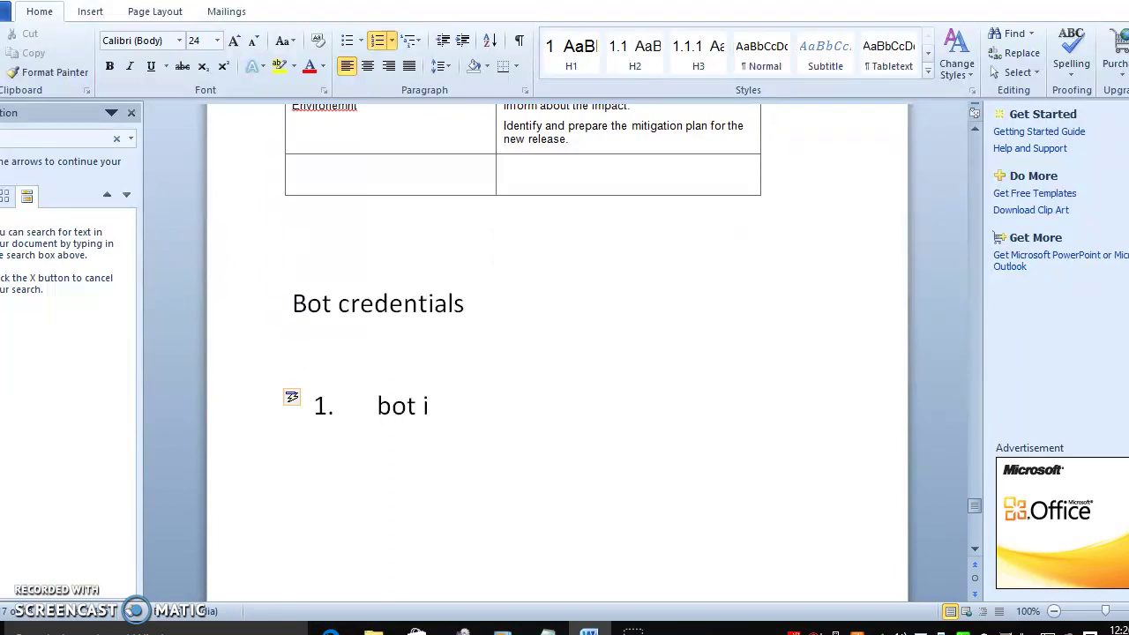
key("BackSpace")
key("BackSpace")
key("BackSpace")
type("t")
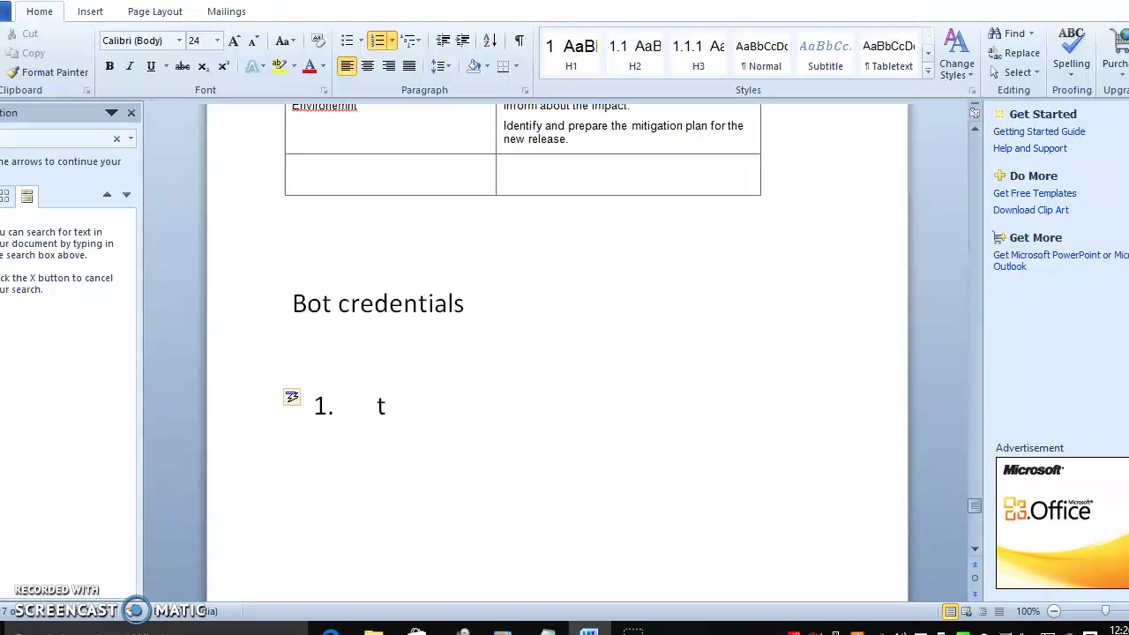
type("ravel yua")
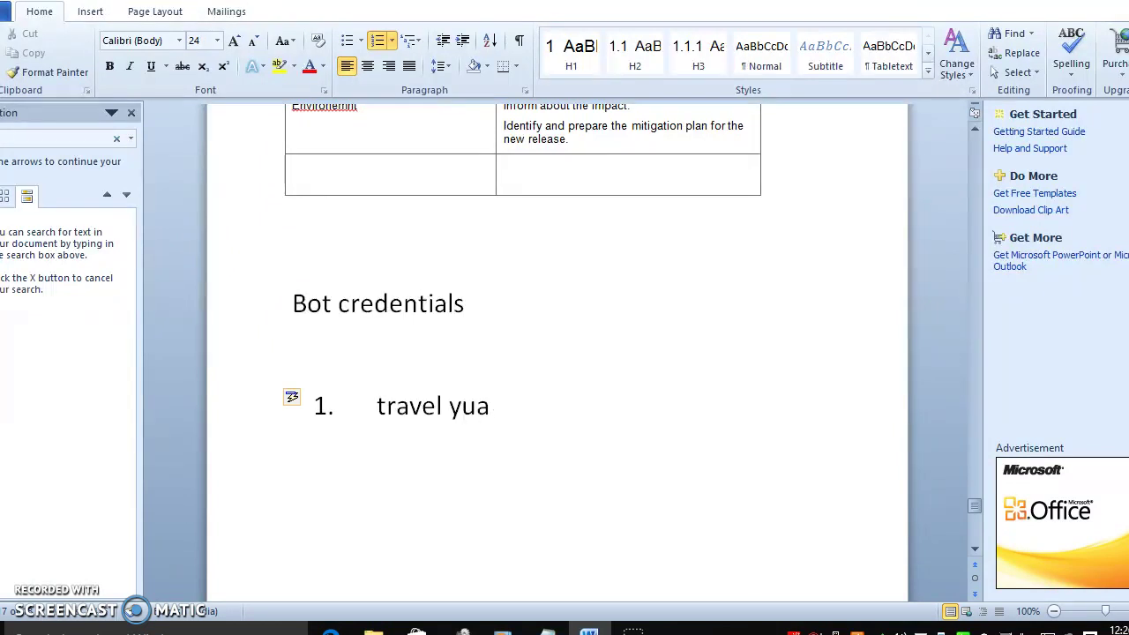
key("BackSpace")
key("BackSpace")
type("ara")
key("Return")
key("BackSpace")
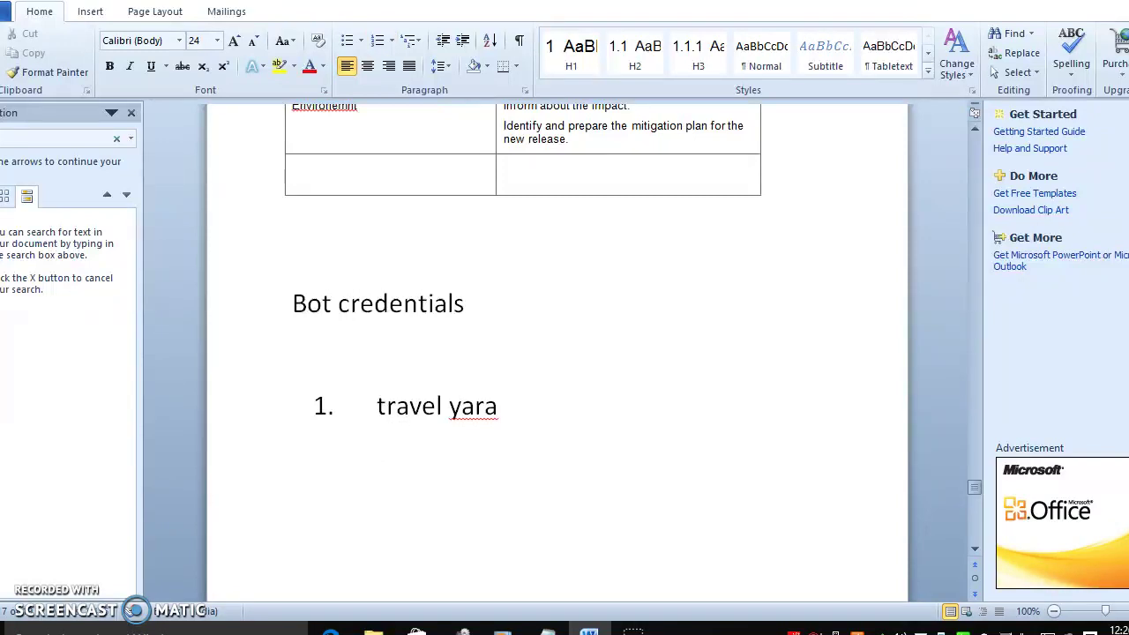
type("bot i")
type("d")
- Add the plain note 'bot id has entire' with a new line below it
key("Return")
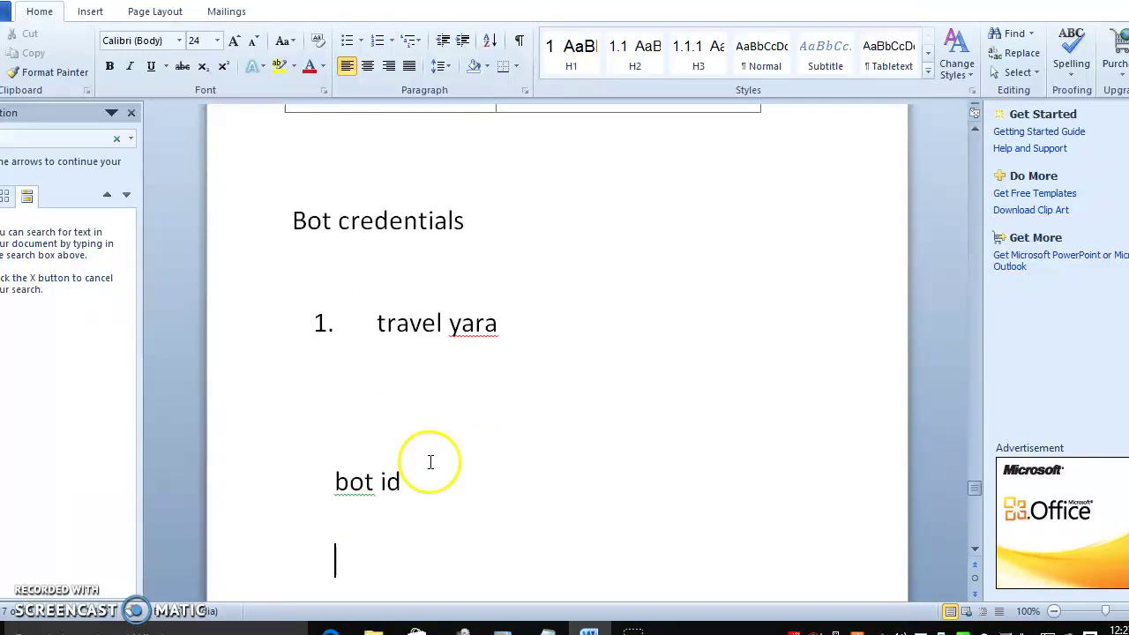
key("BackSpace")
type("has t")
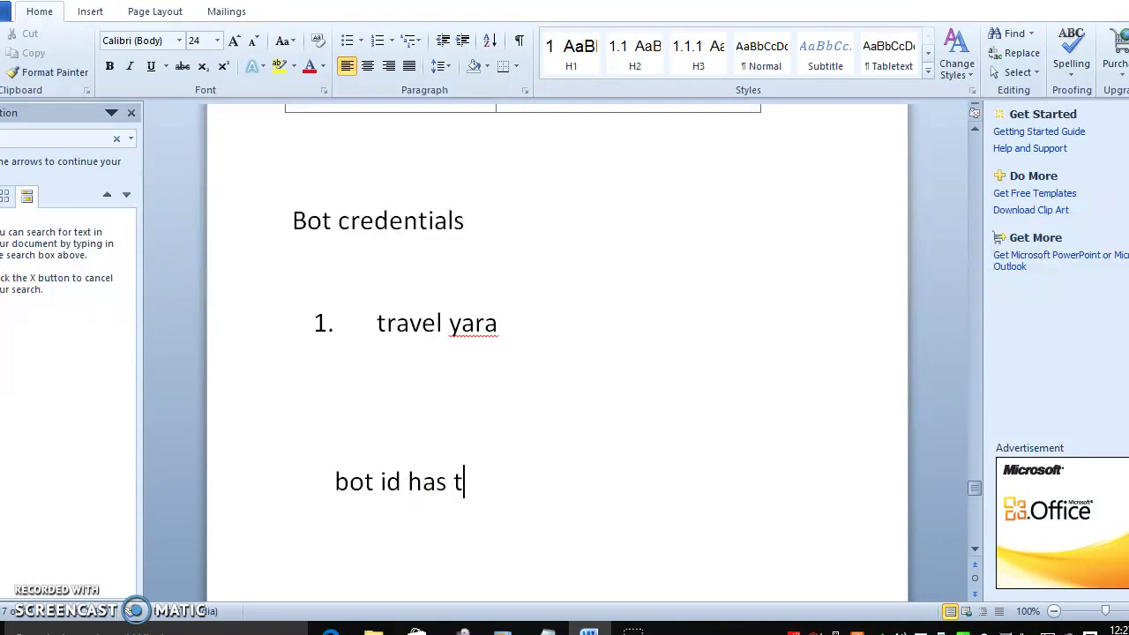
key("BackSpace")
type("ent")
type("ire")
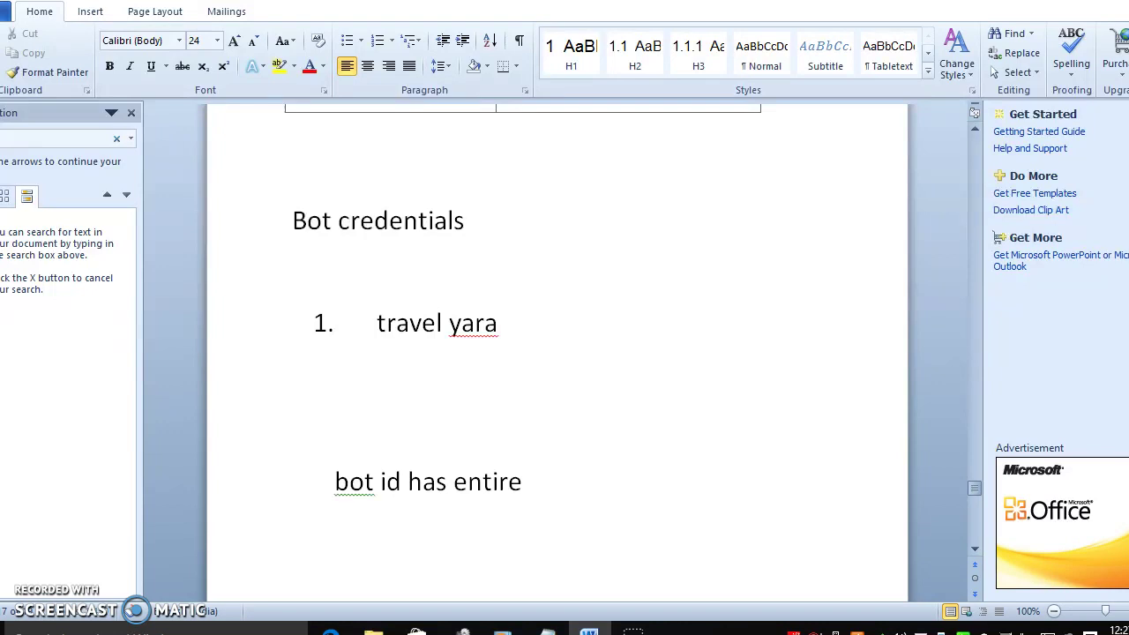
key("Return")
key("Return")
key("Return")
key("BackSpace")
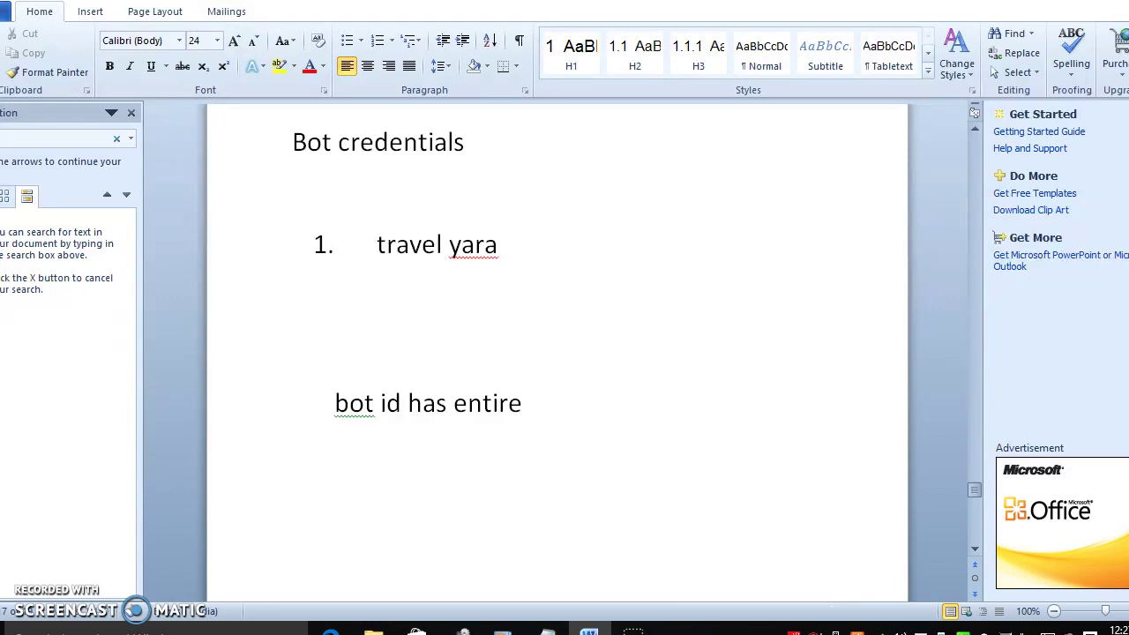
key("BackSpace")
key("BackSpace")
type("boti")
type("d")
- Finish 'botid', then type lines 'website' and 'expired 25 days or 30 days period of time'
key("Return")
key("Return")
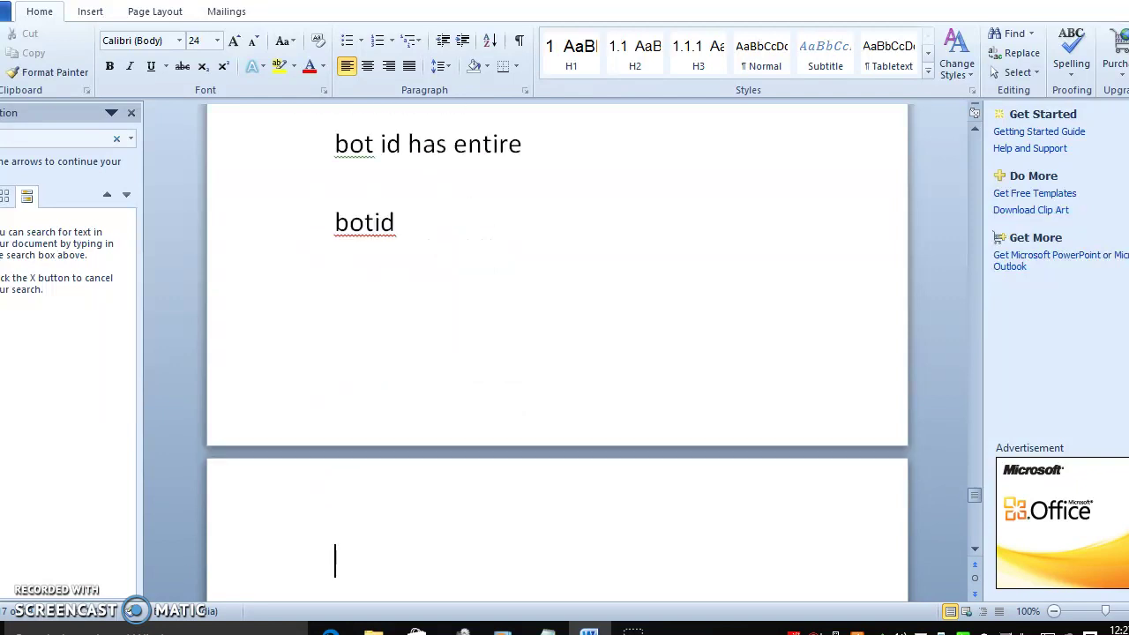
key("BackSpace")
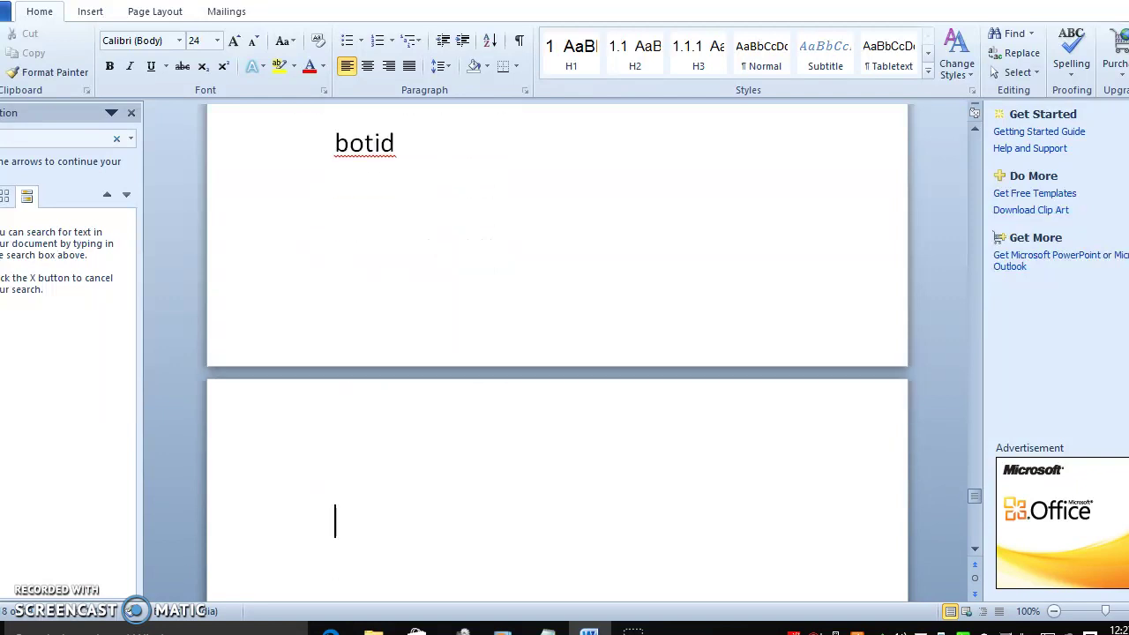
type("website")
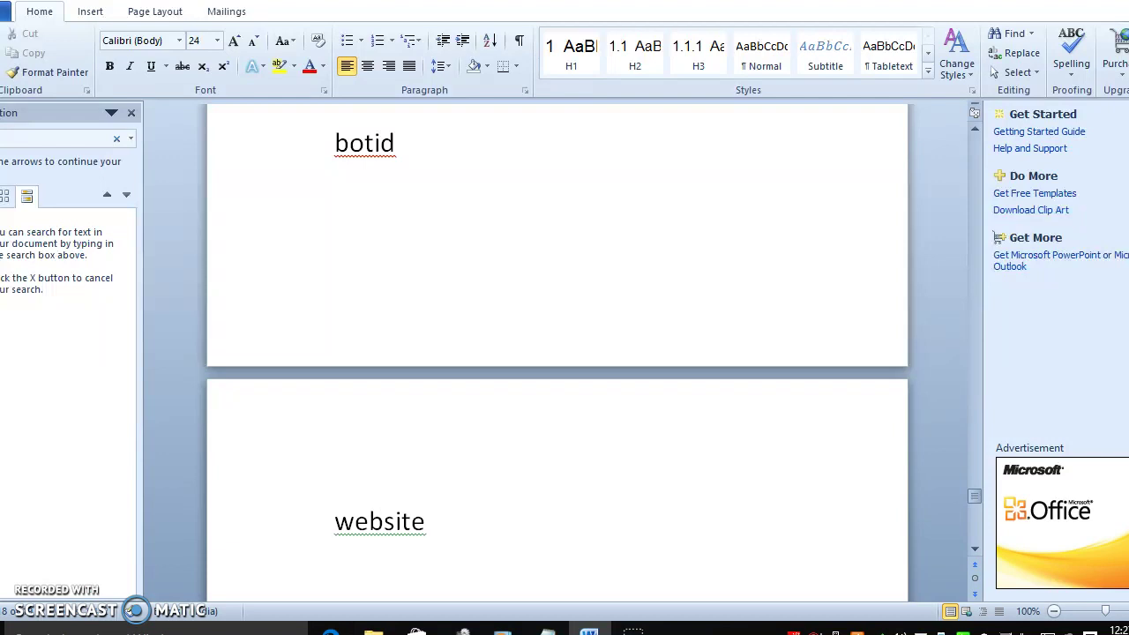
key("Return")
type("expir")
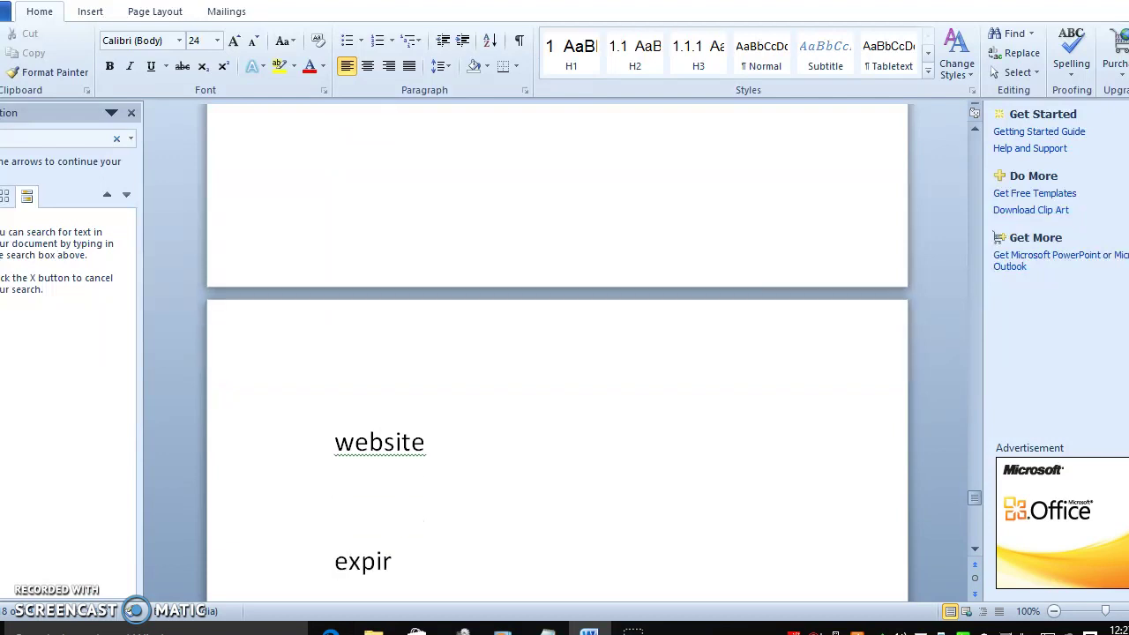
type("ed 2")
type("5 days o")
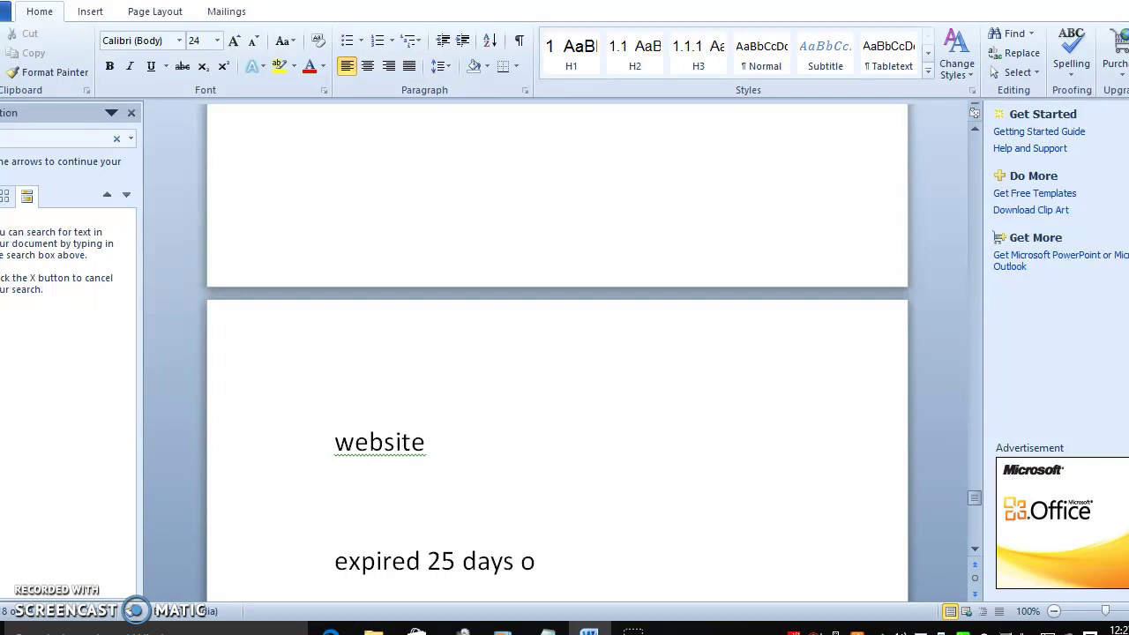
type("r 30 da")
type("ys per")
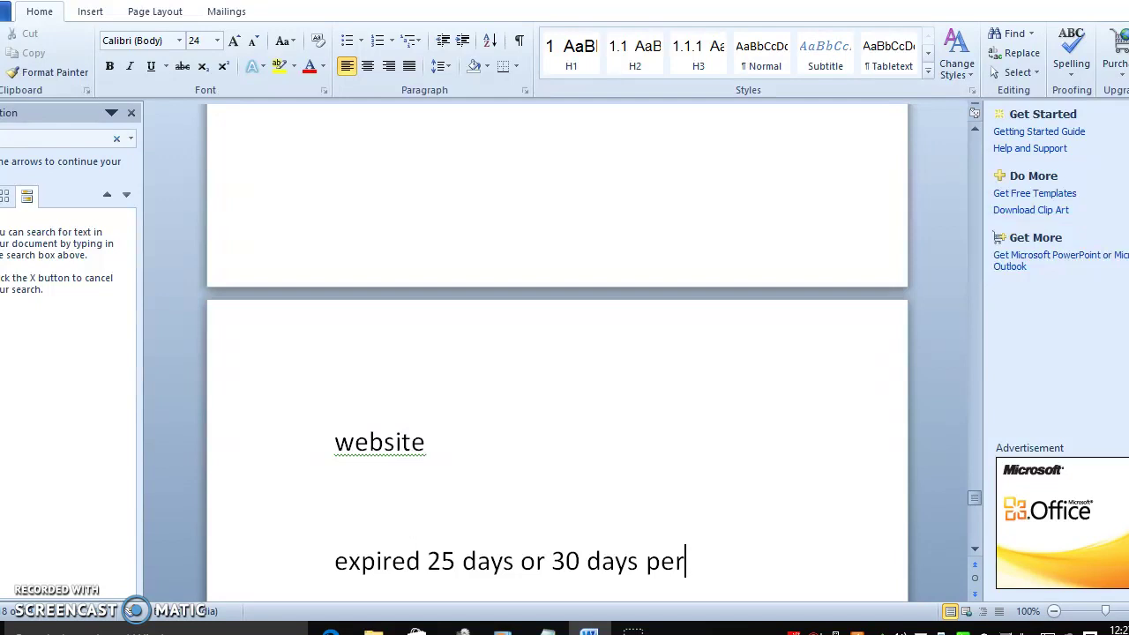
type("iod of ")
type("time")
key("Return")
key("Return")
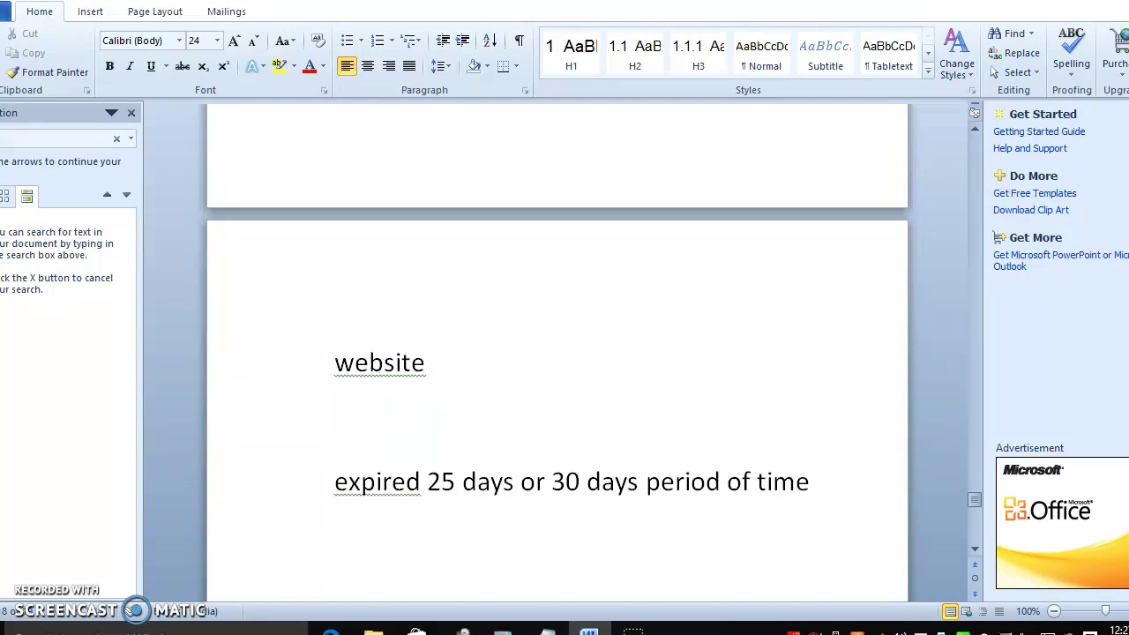
type("f")
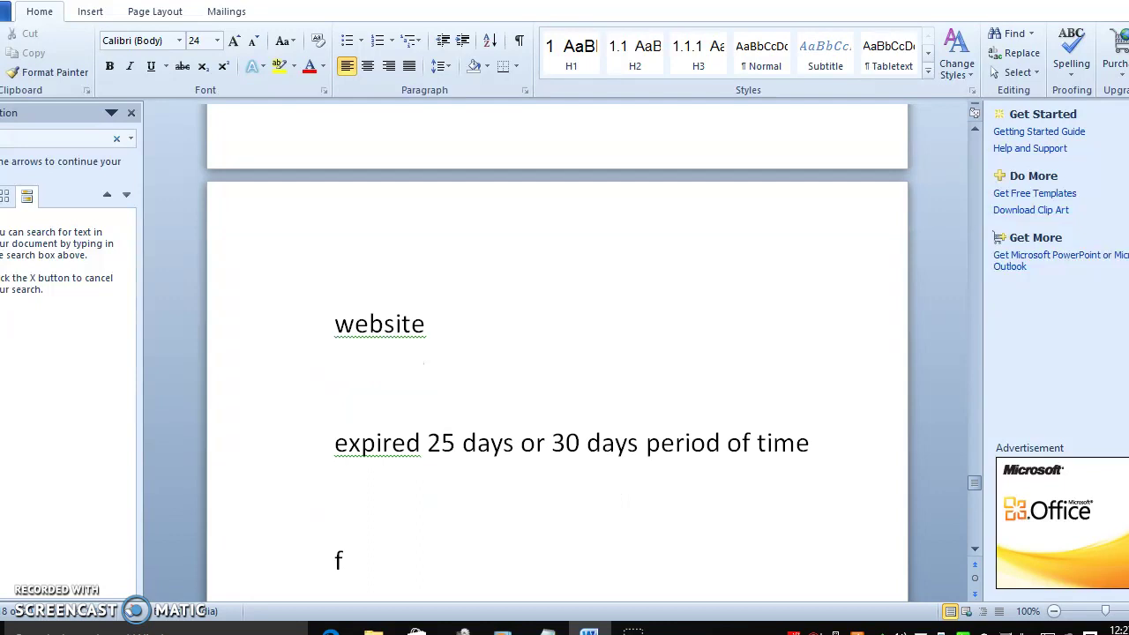
type("irst tim")
type("e c")
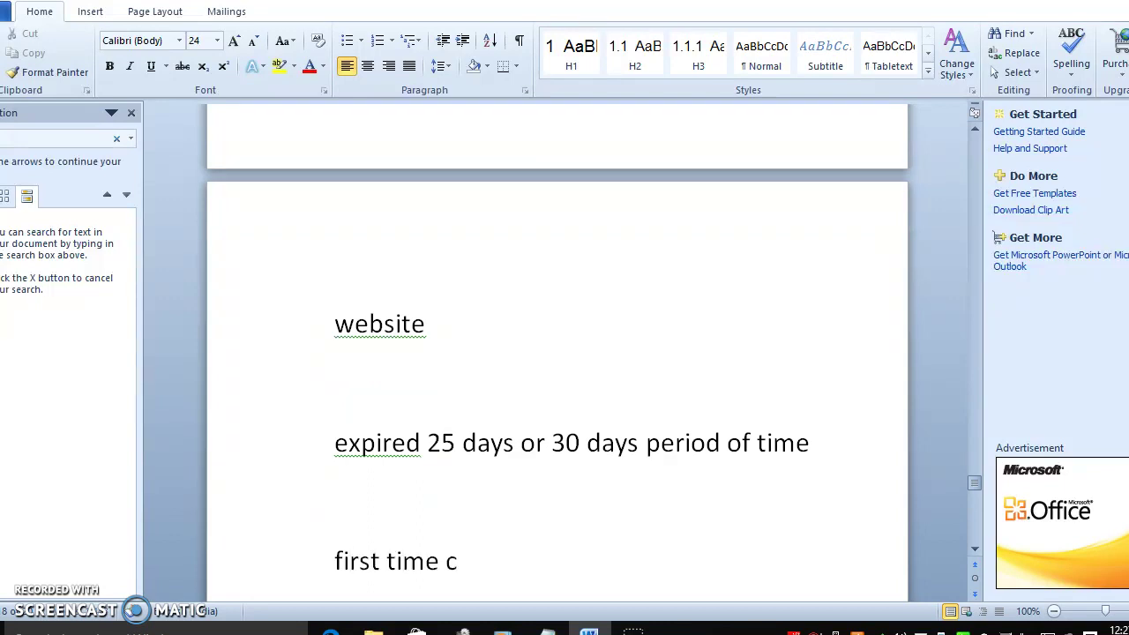
type("rdernti")
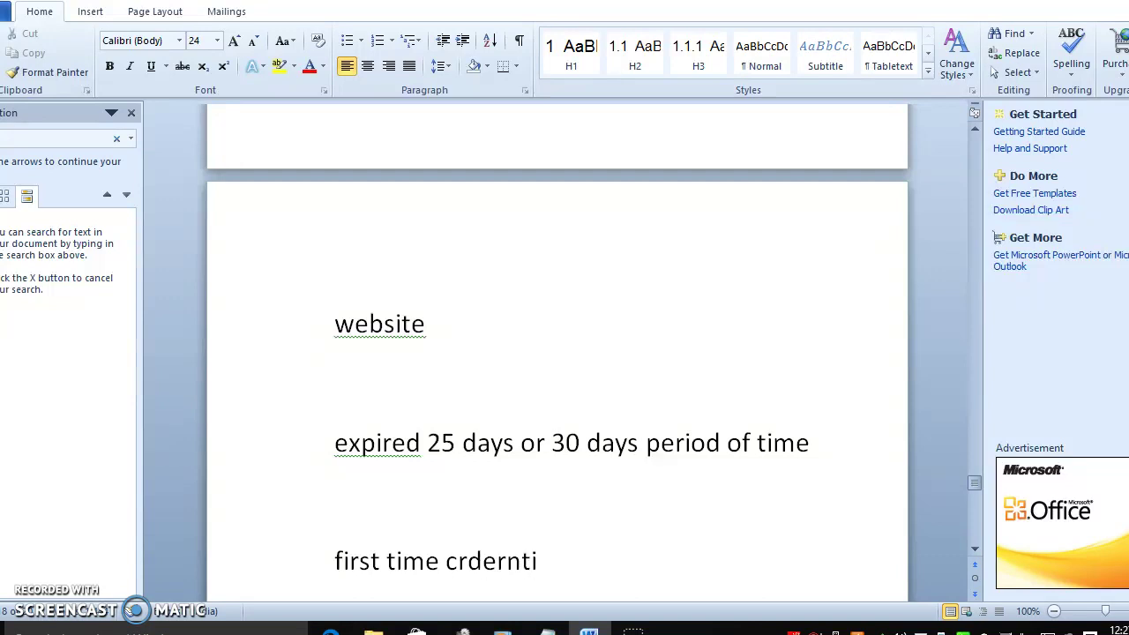
type("al")
- Type note lines 'first time crderntial', 'manager', 'crend', 'bot id bot passs' and 'suppose'
key("Return")
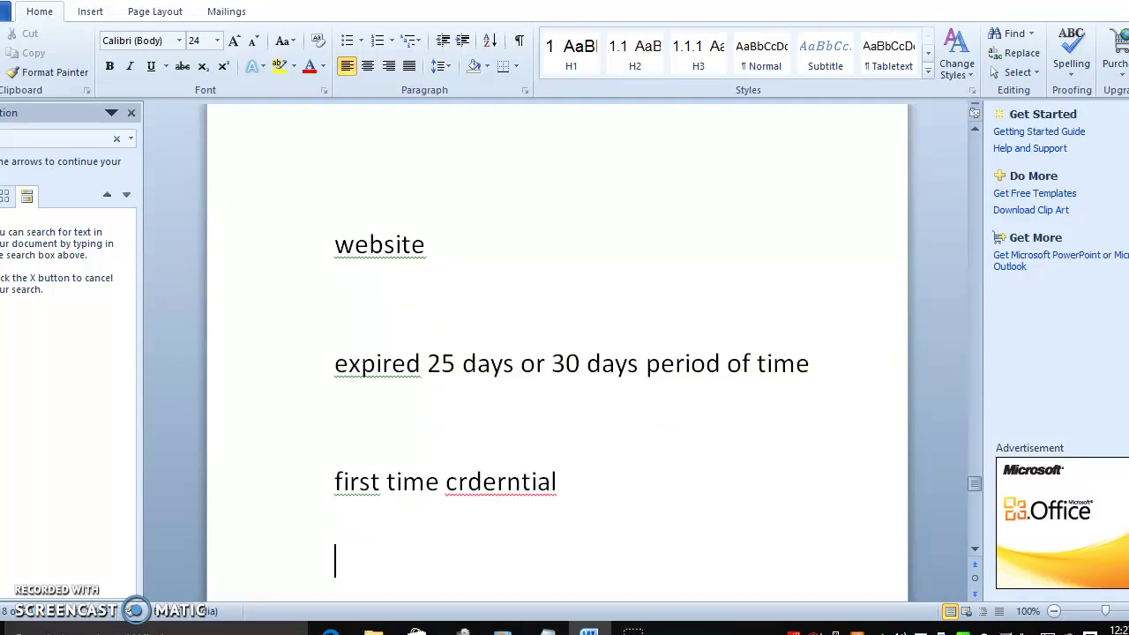
type("manager")
key("Return")
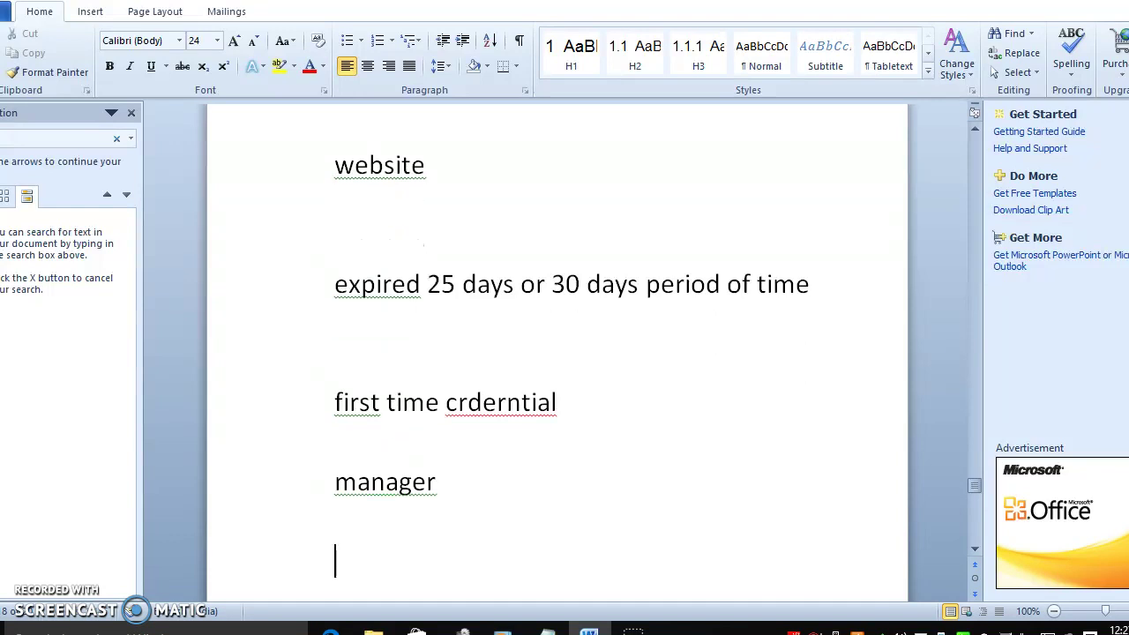
type("cren")
type("d")
key("Return")
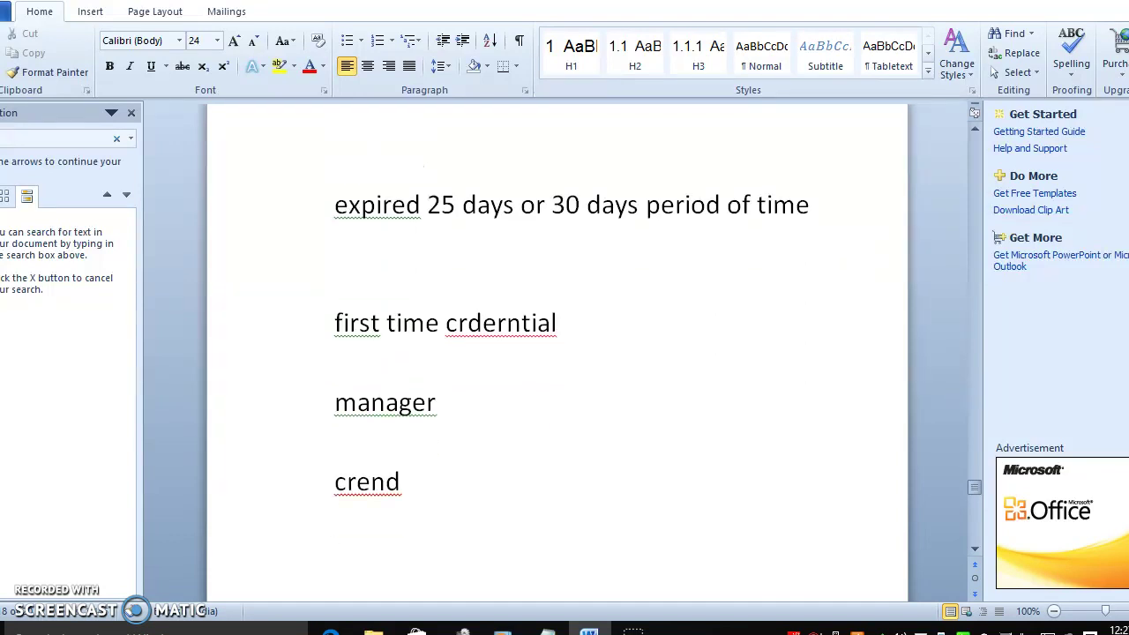
type("bot")
type(" id")
type(" bot")
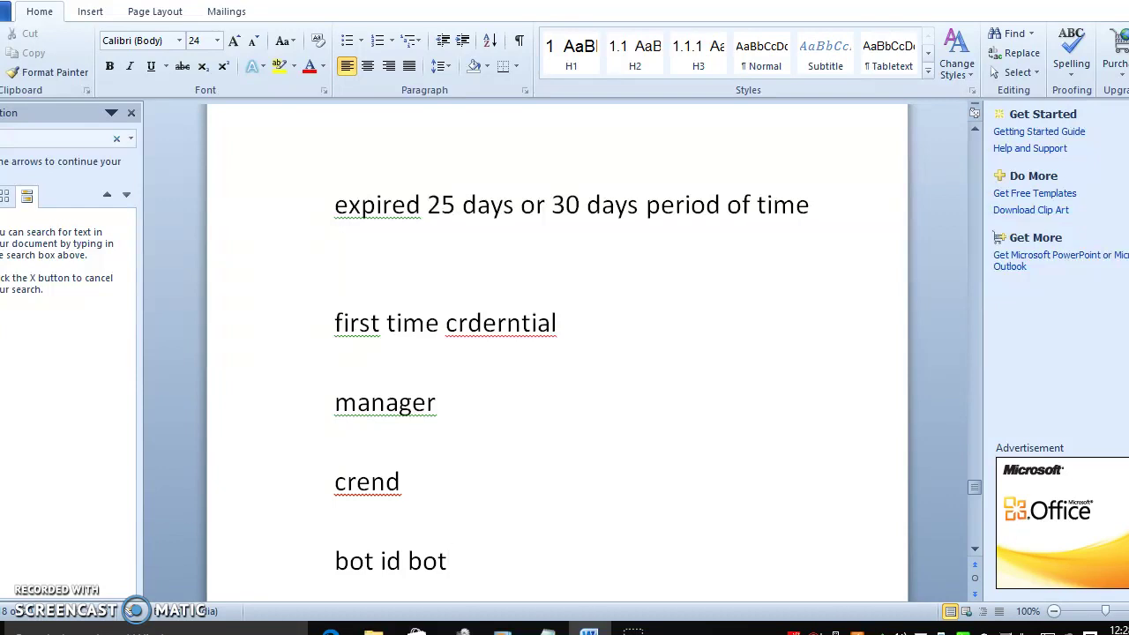
type(" pa")
key("Return")
key("Return")
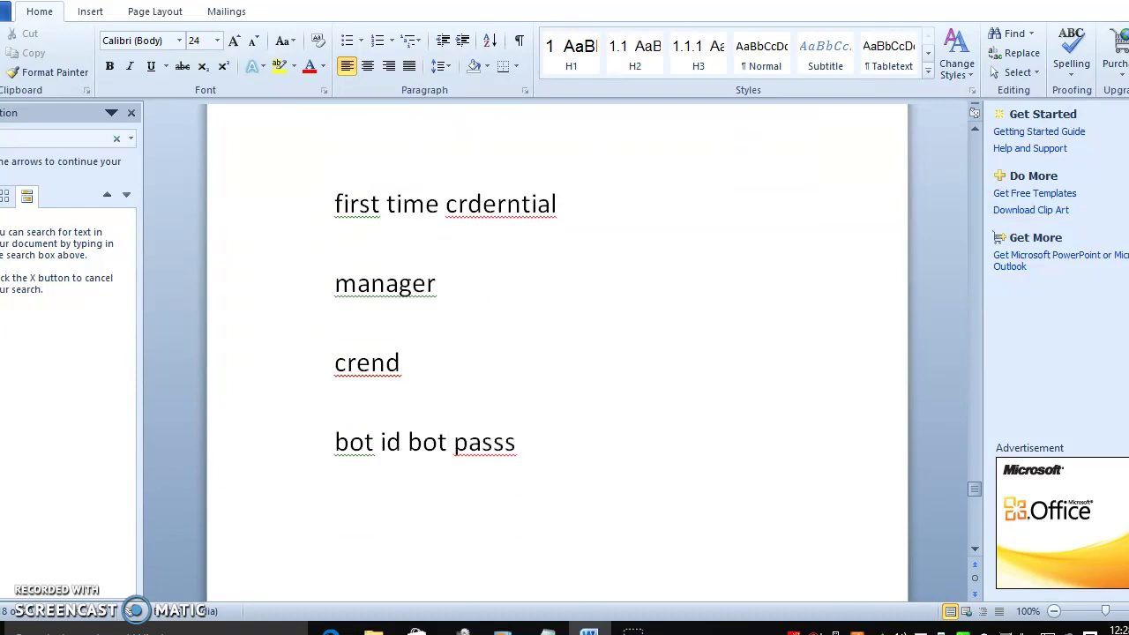
type("suppo")
type("se")
key("Return")
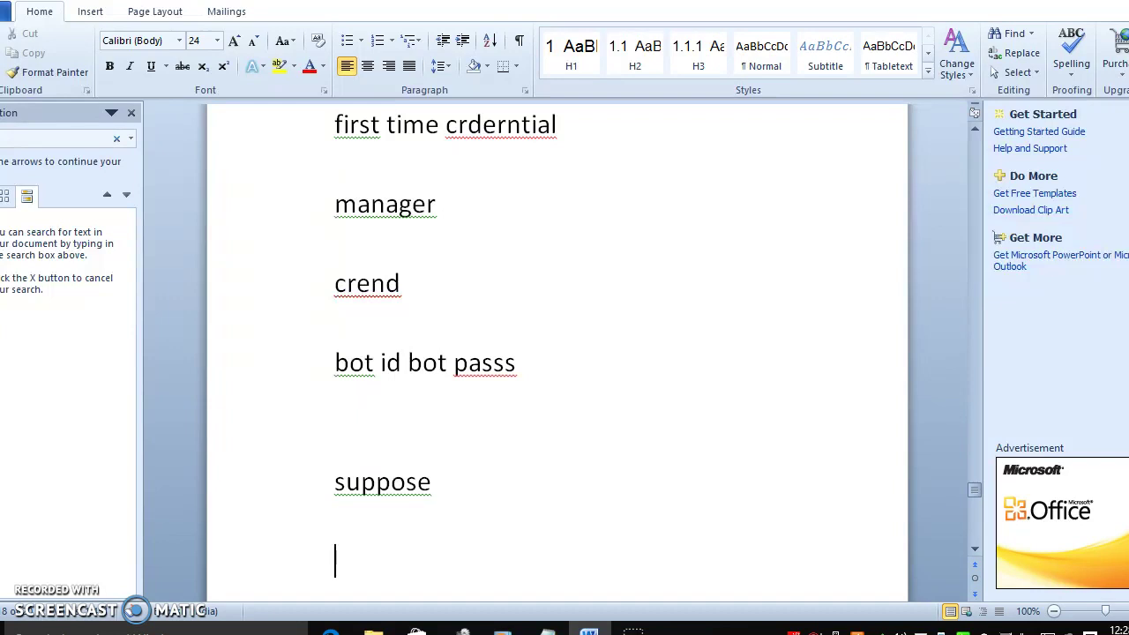
scroll(556, 353, "down", 1)
- On the next page, erase 'login' and correct 'Website 250' to 'Website 25 ,30', then add 'In that case'
key("Return")
key("BackSpace")
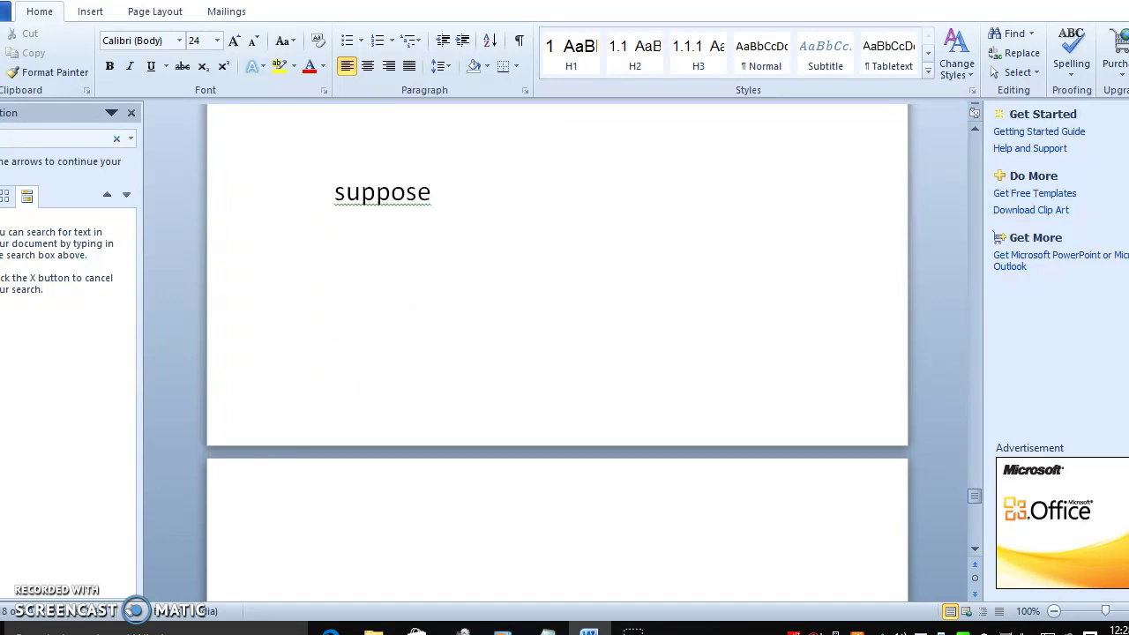
key("Return")
key("Return")
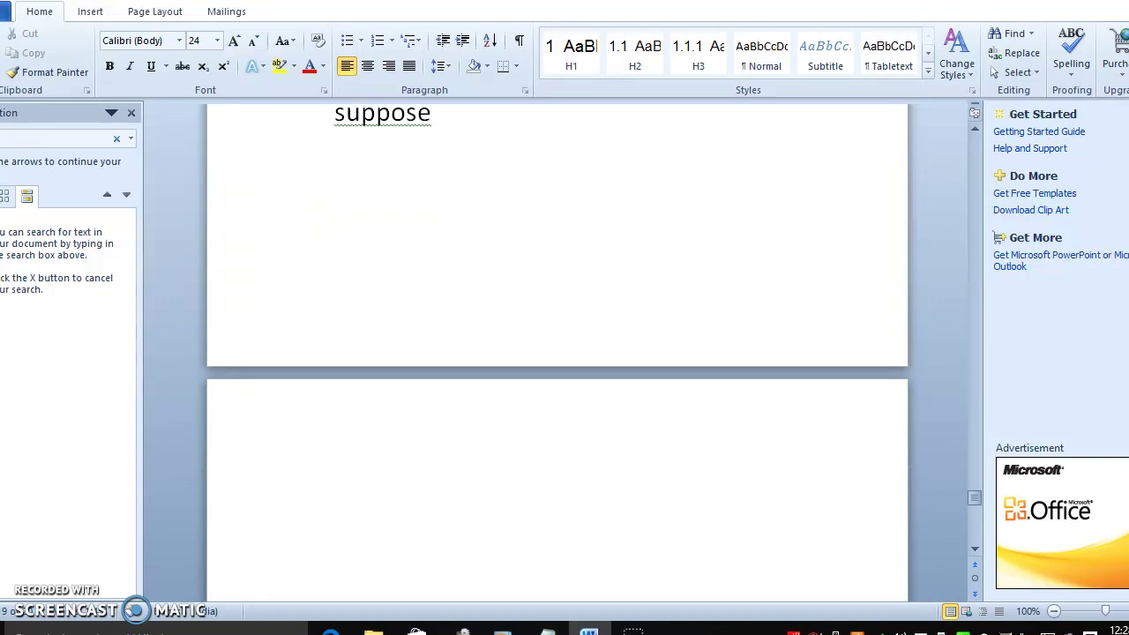
type("login")
key("BackSpace")
key("BackSpace")
key("BackSpace")
key("BackSpace")
type("website ")
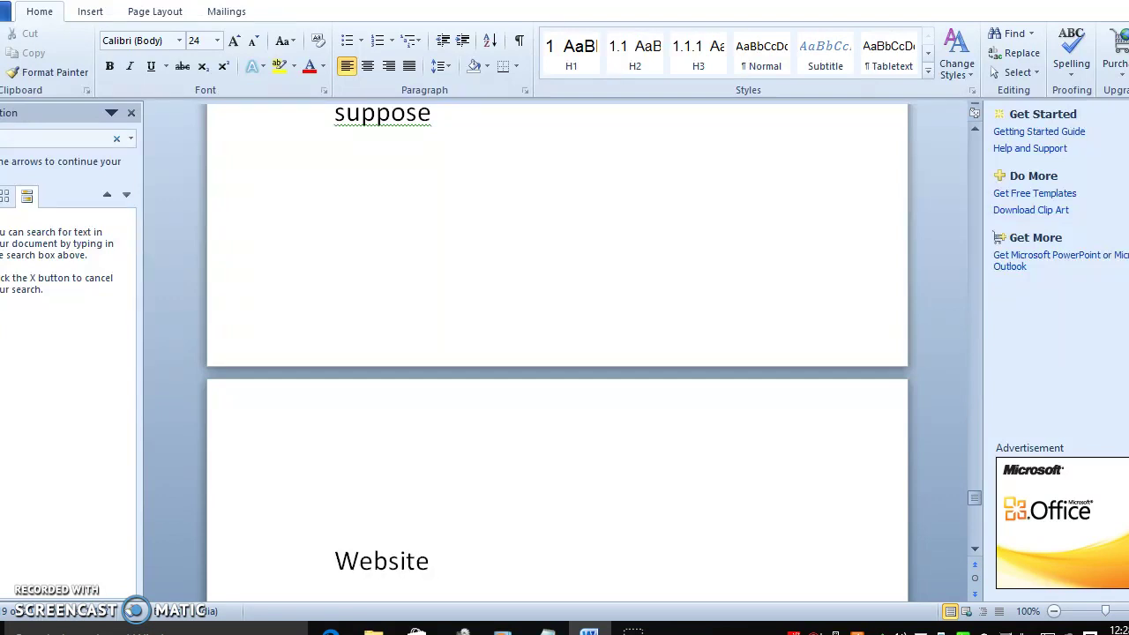
type("250")
key("BackSpace")
type("30")
key("Return")
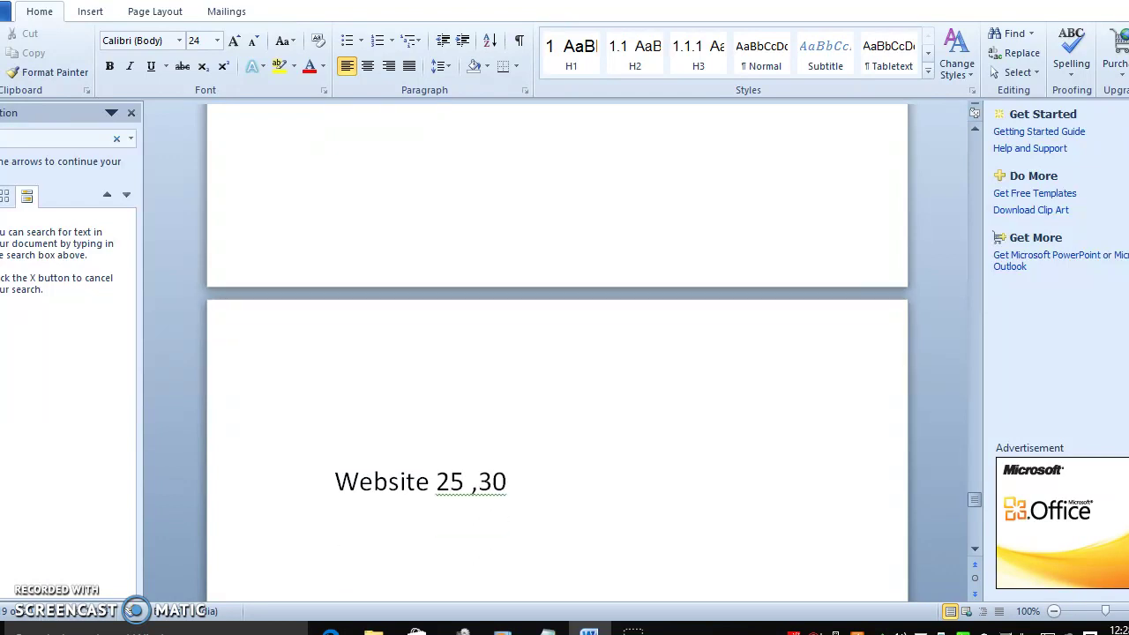
type("in th")
type("at")
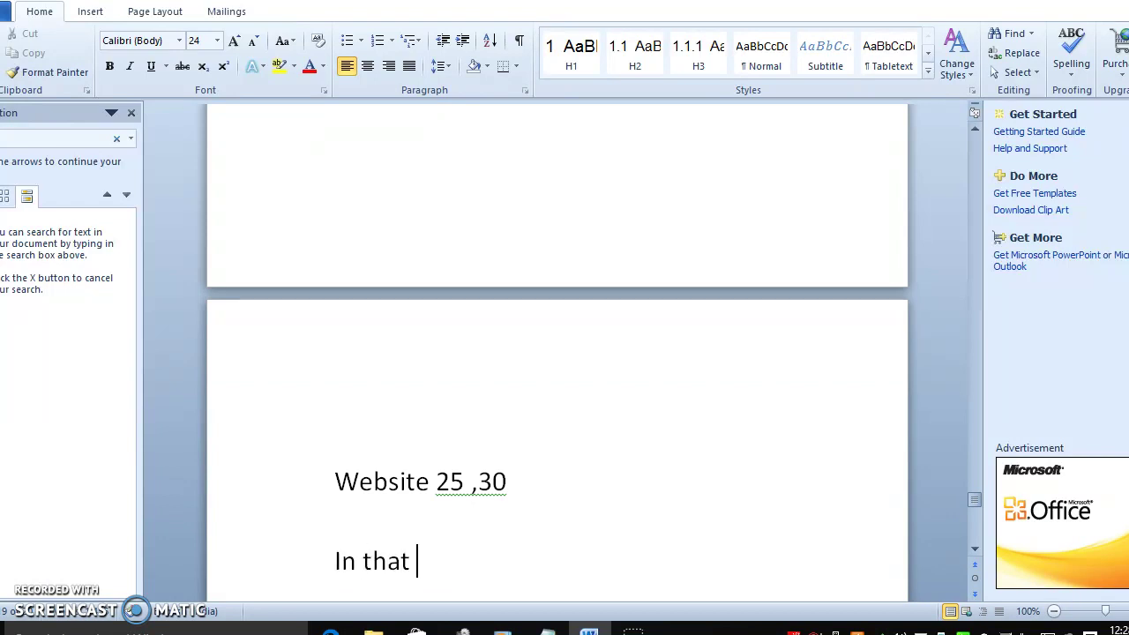
type(" xcase")
- Type 'Bot has to' and numbered item 'bot is running', fixing 'runno', then end the list
key("Return")
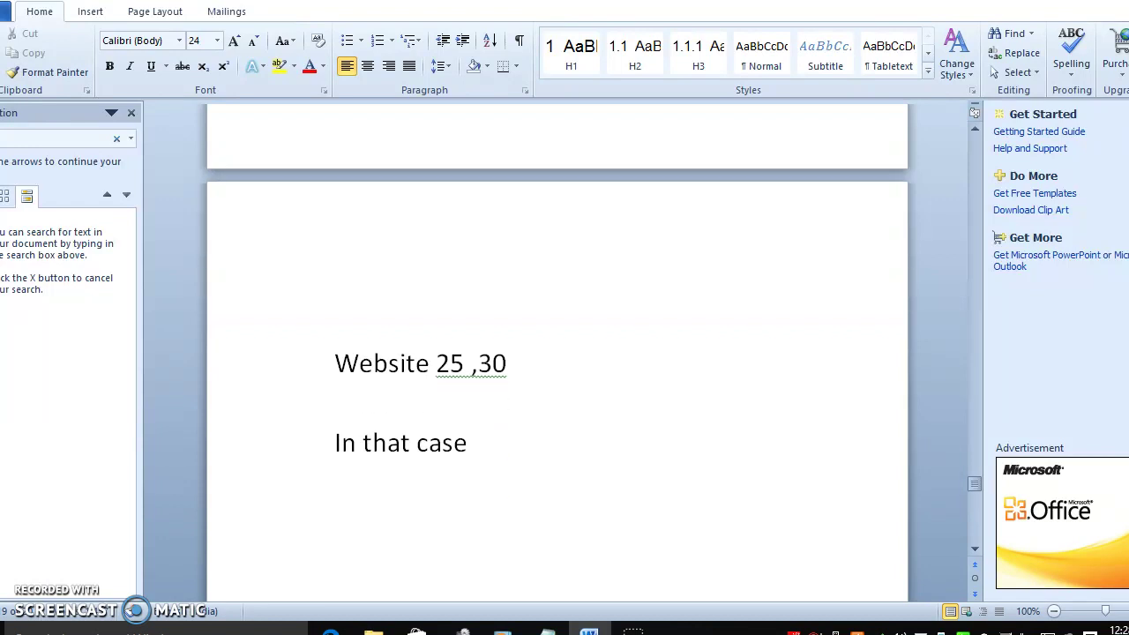
type("bot")
type(" has")
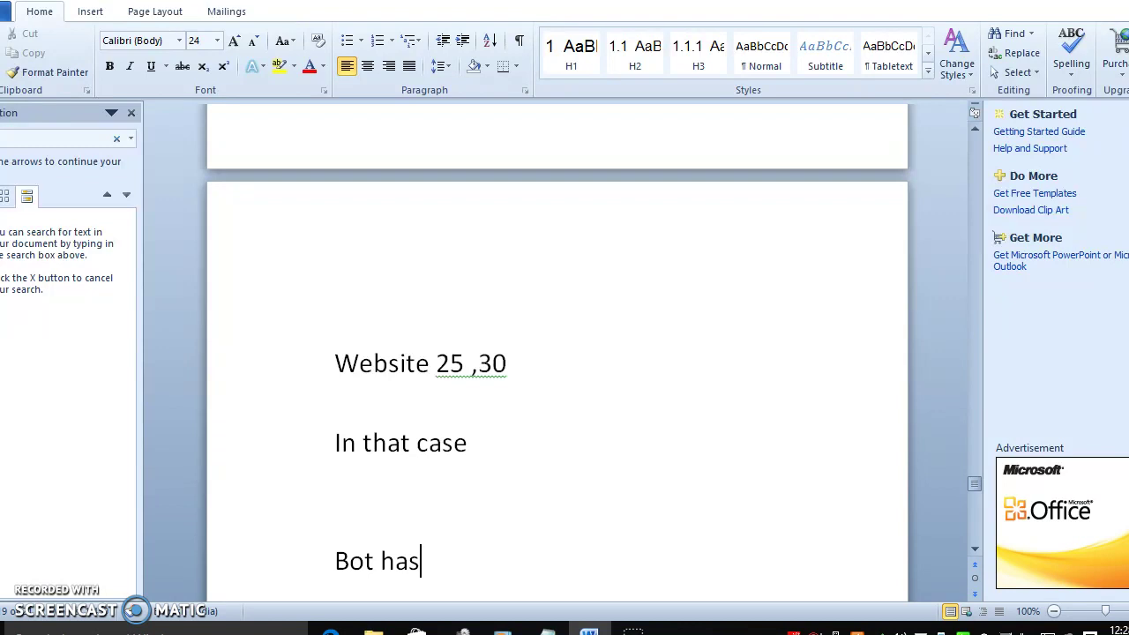
type(" to")
key("Return")
key("Return")
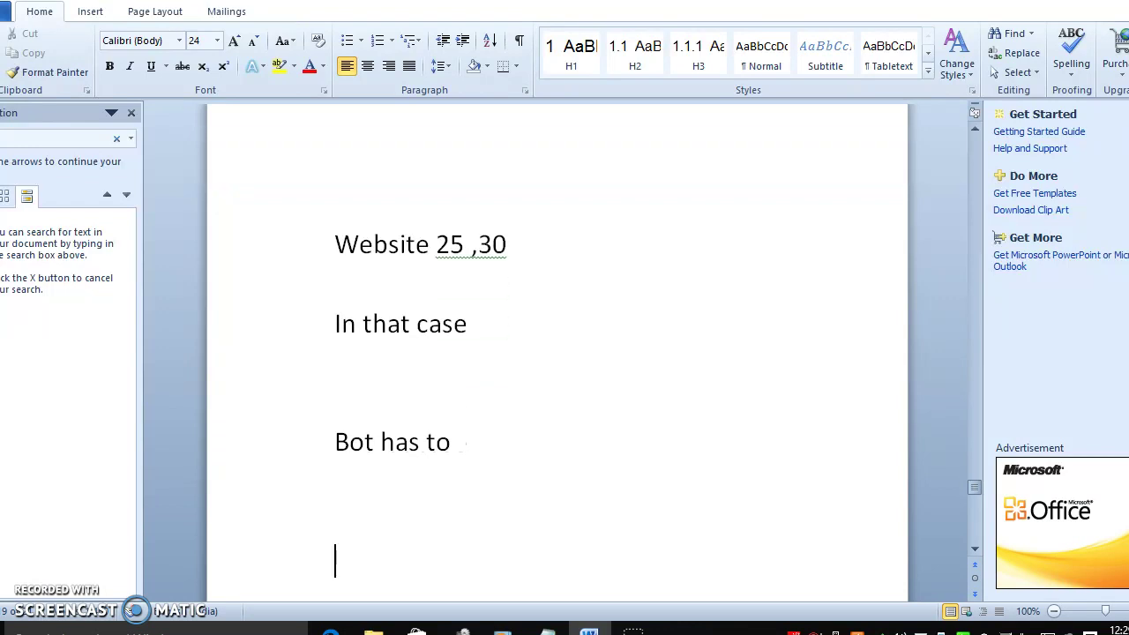
key("BackSpace")
key("BackSpace")
type("2. b")
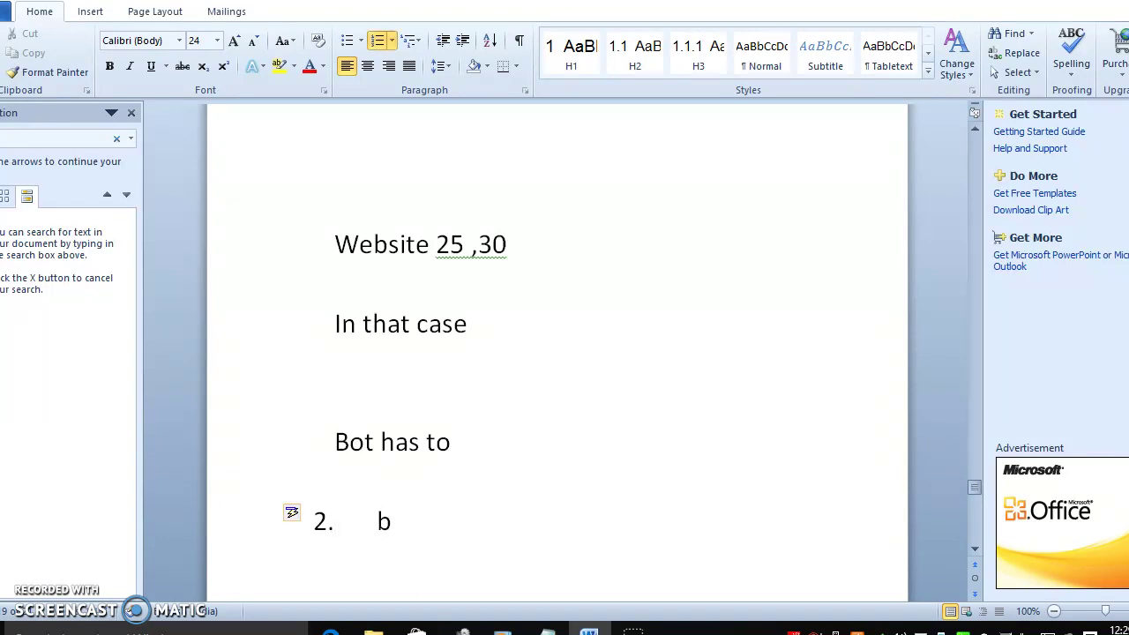
type("ot is ")
type("runno")
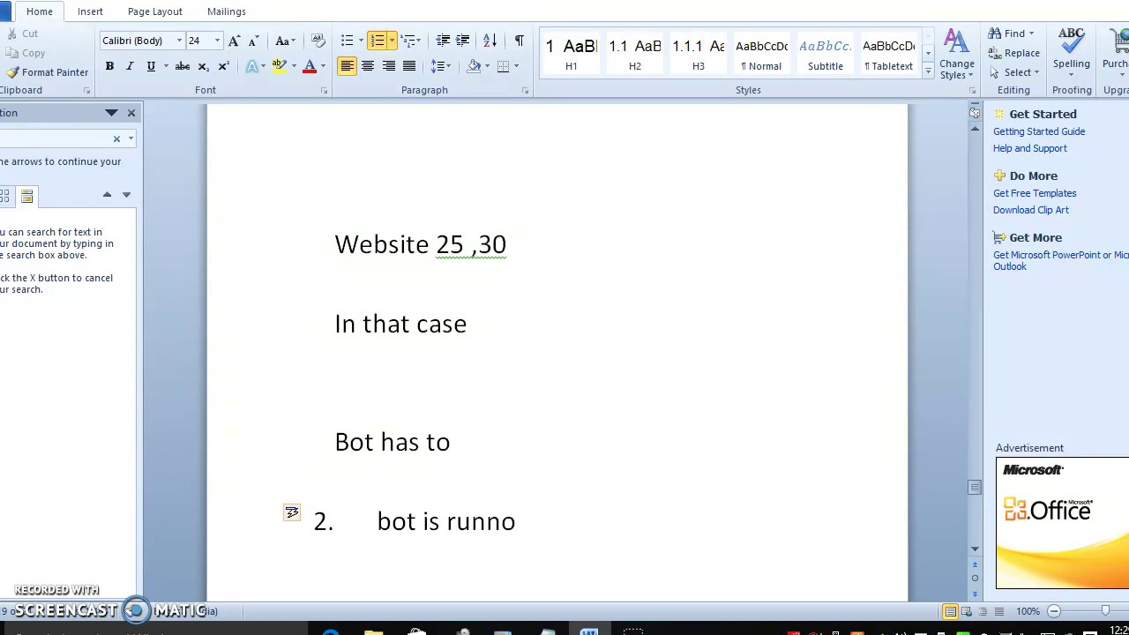
key("BackSpace")
type("ing")
key("Return")
key("Return")
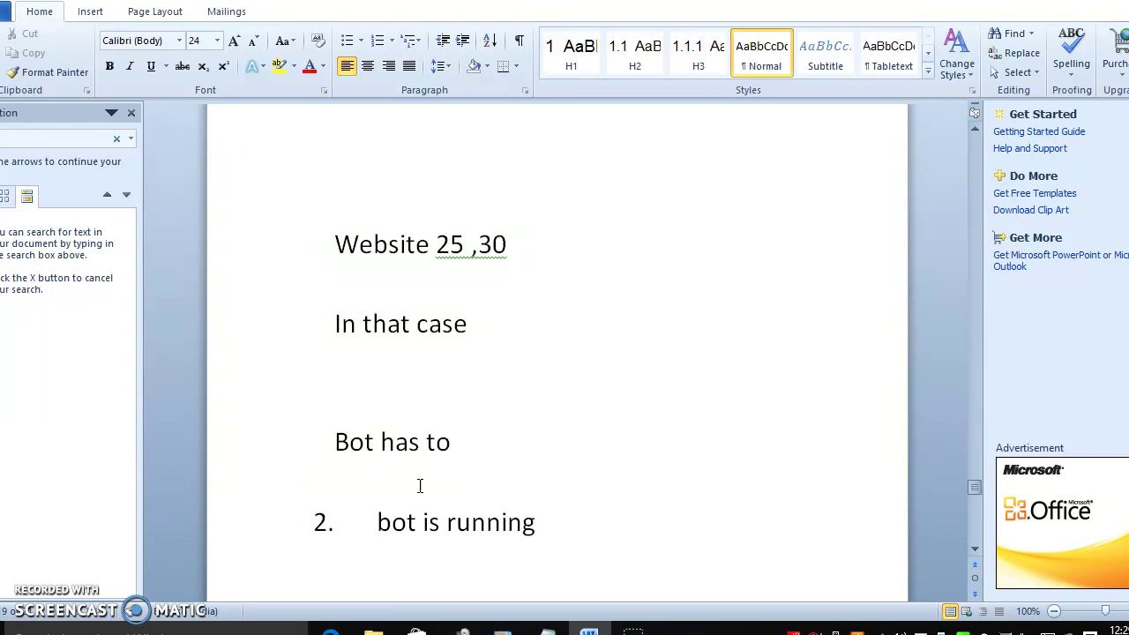
key("Return")
type("for")
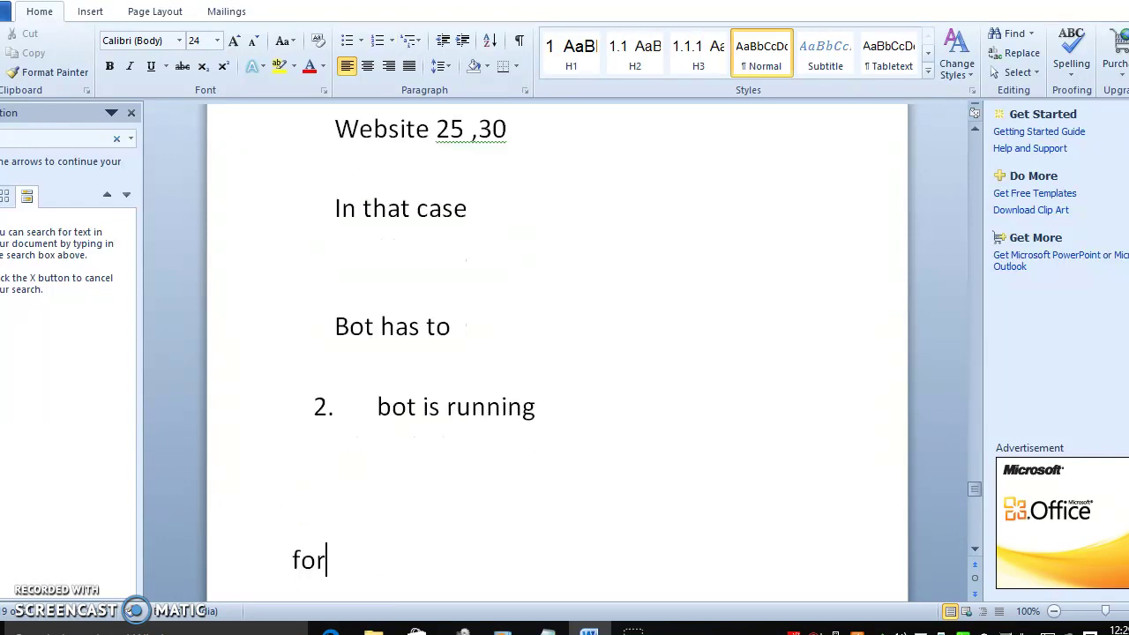
type(" some")
- Type 'for inv', 'capture' and 'rpa retry second attempt' on separate lines, fixing typos
key("BackSpace")
key("BackSpace")
key("BackSpace")
key("BackSpace")
type("i")
type("nv")
key("Return")
type("cs")
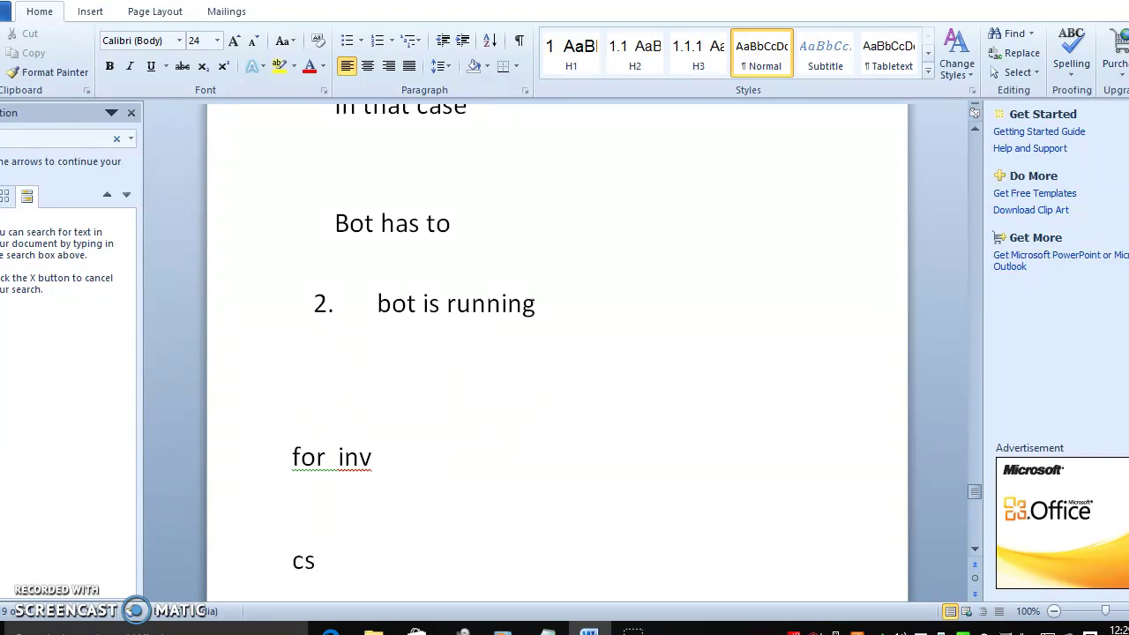
key("BackSpace")
type("aptu")
type("re")
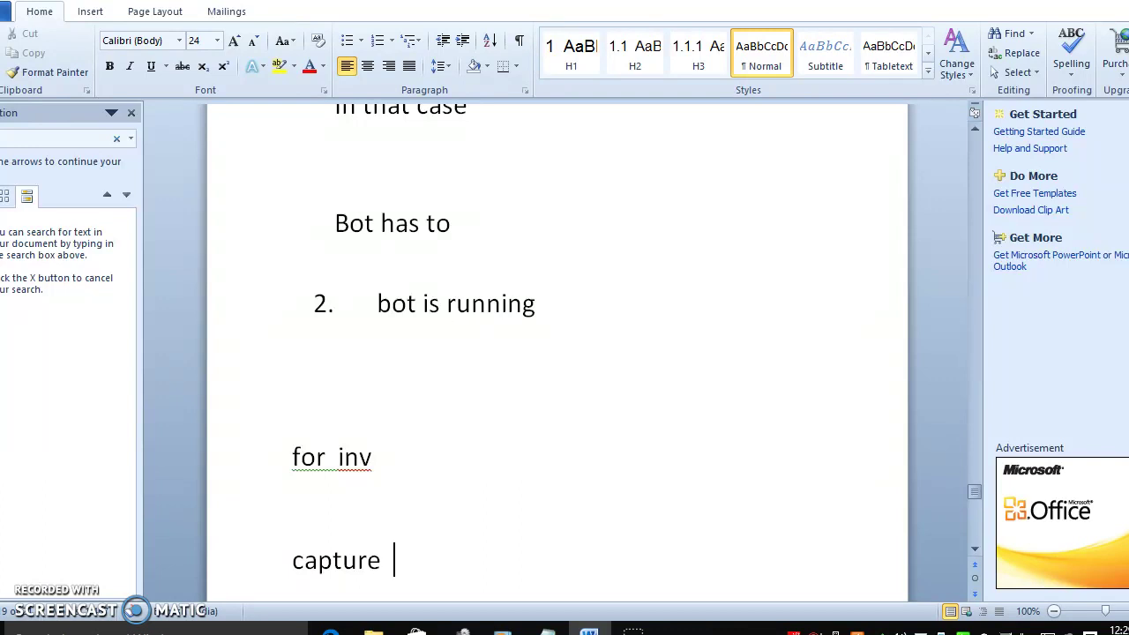
key("Return")
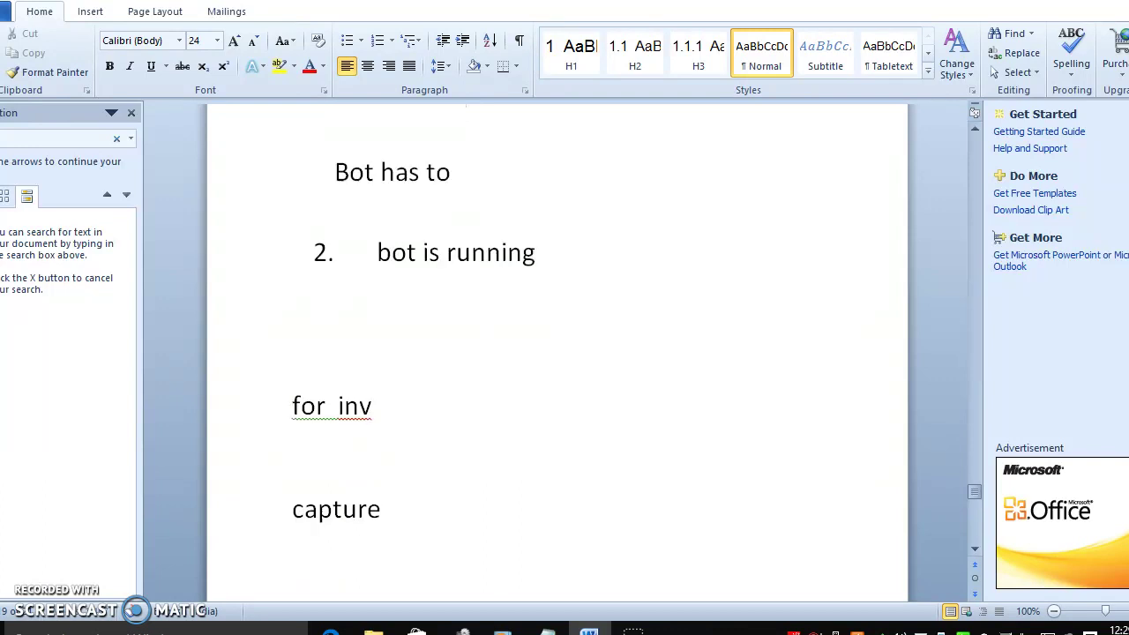
type("rpa")
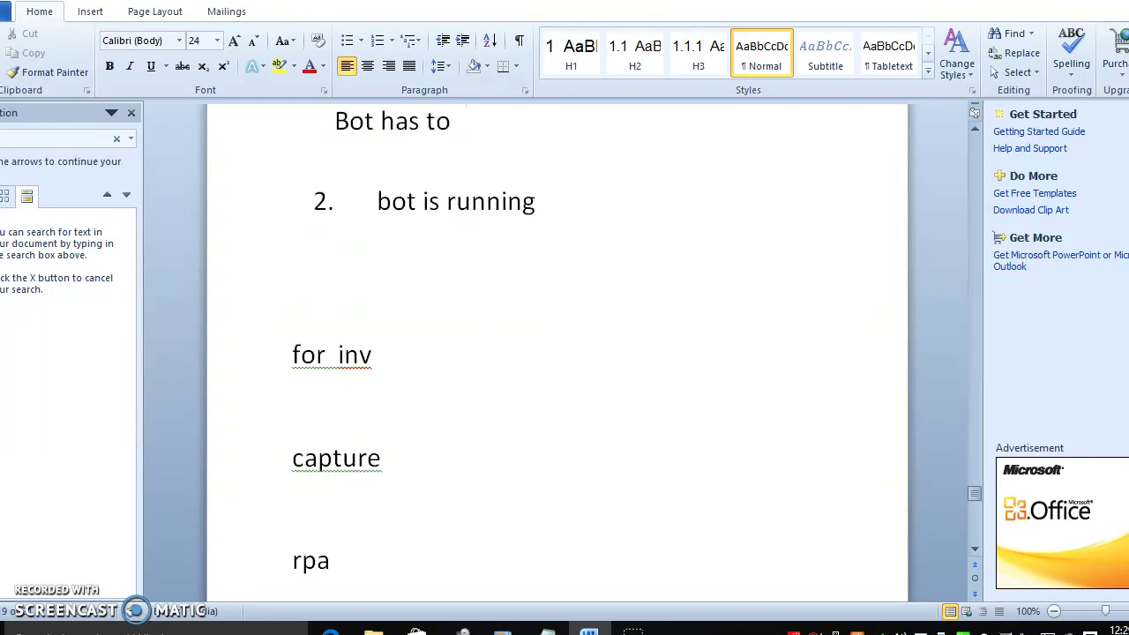
type(" r")
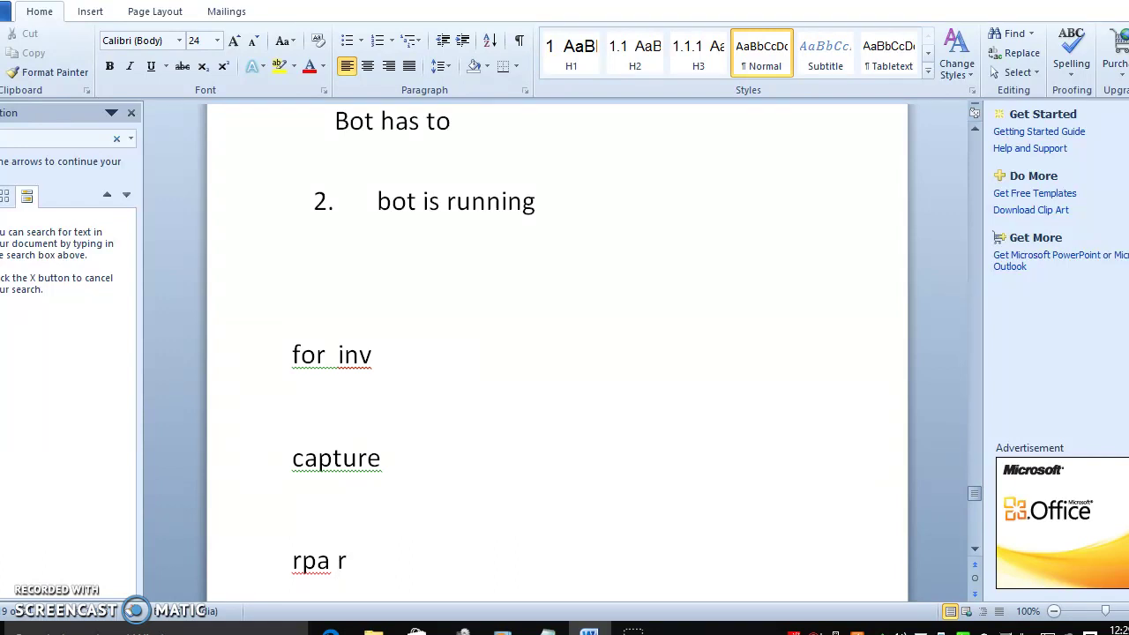
type("etry se")
type("cond att")
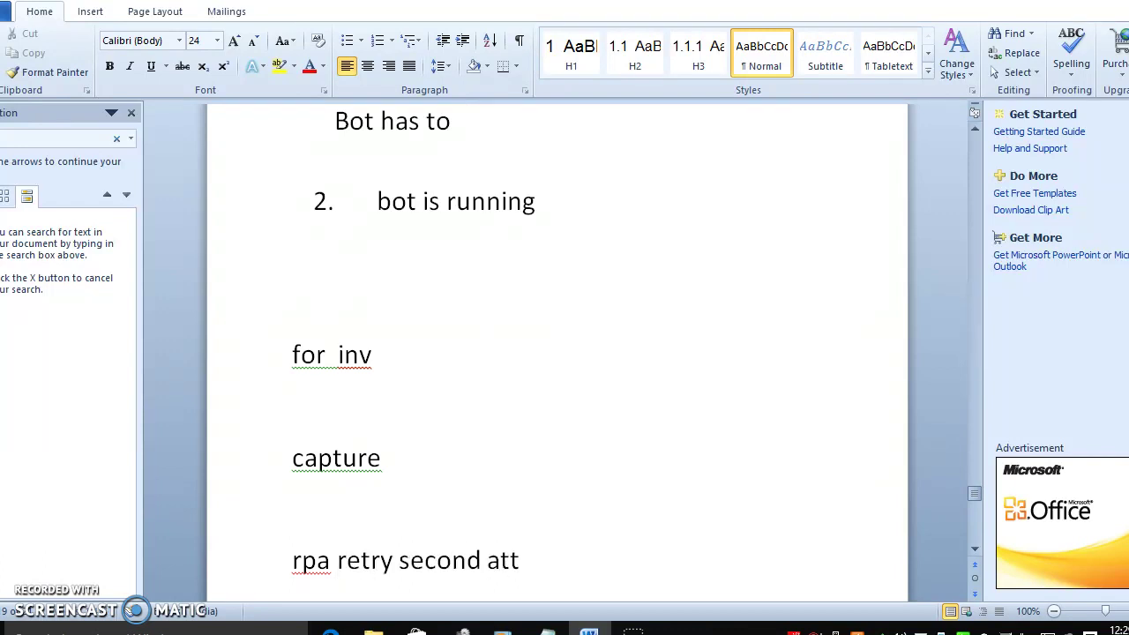
type("empt")
key("Return")
key("Return")
key("Return")
type("bot h")
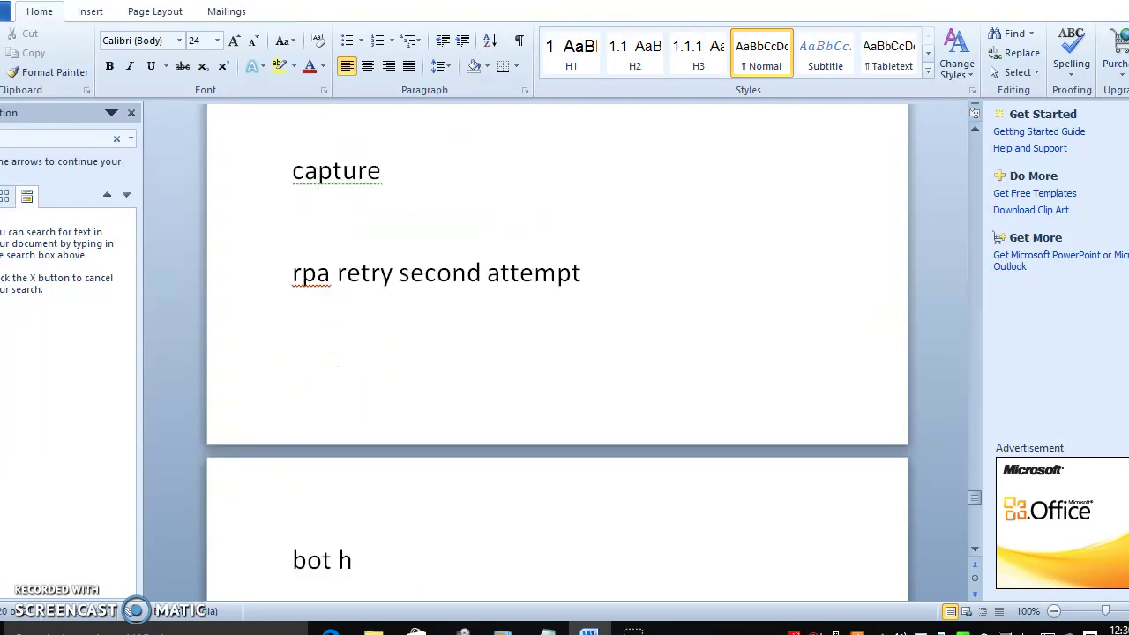
type("as to i")
type("nvalid")
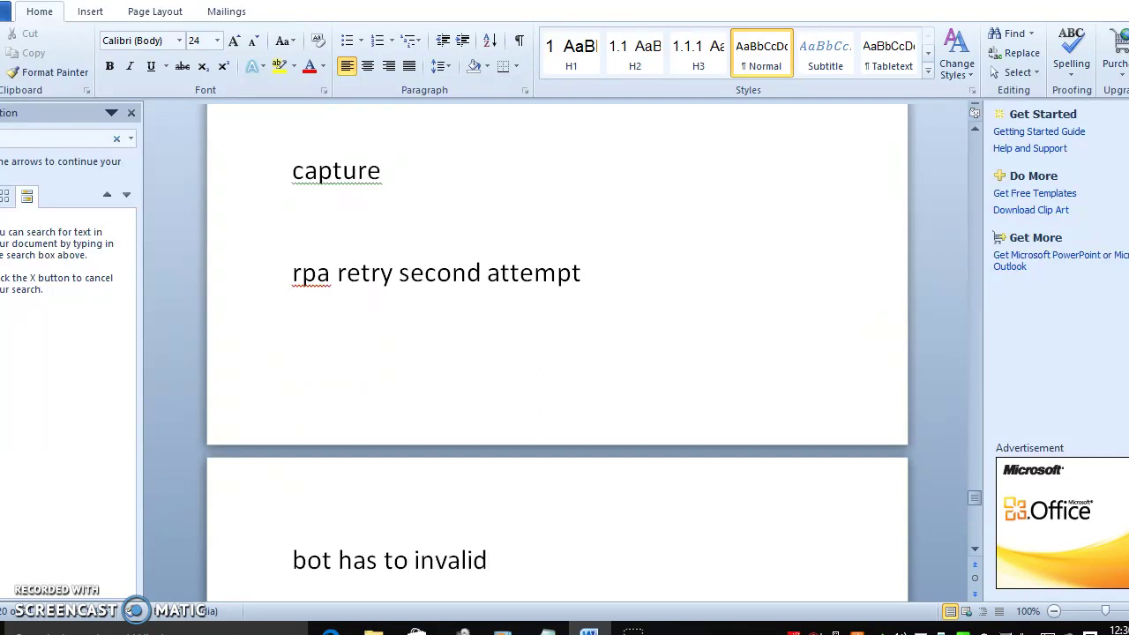
type(" credentia")
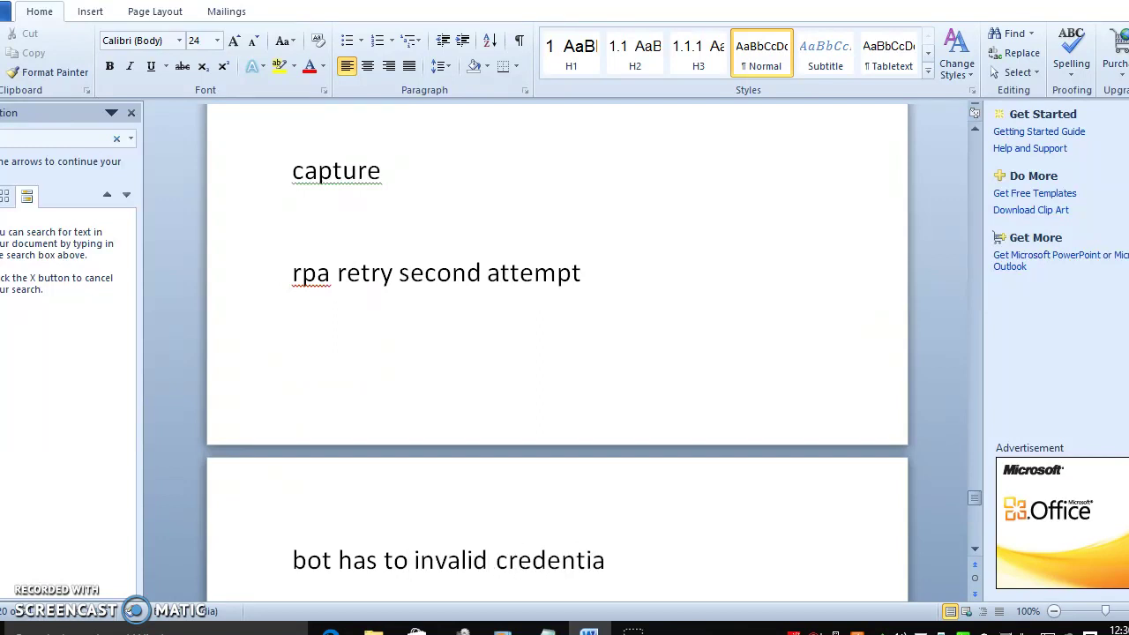
type("ls")
- Finish the 'bot has to invalid credentials' line and add empty lines below it
key("Return")
key("Return")
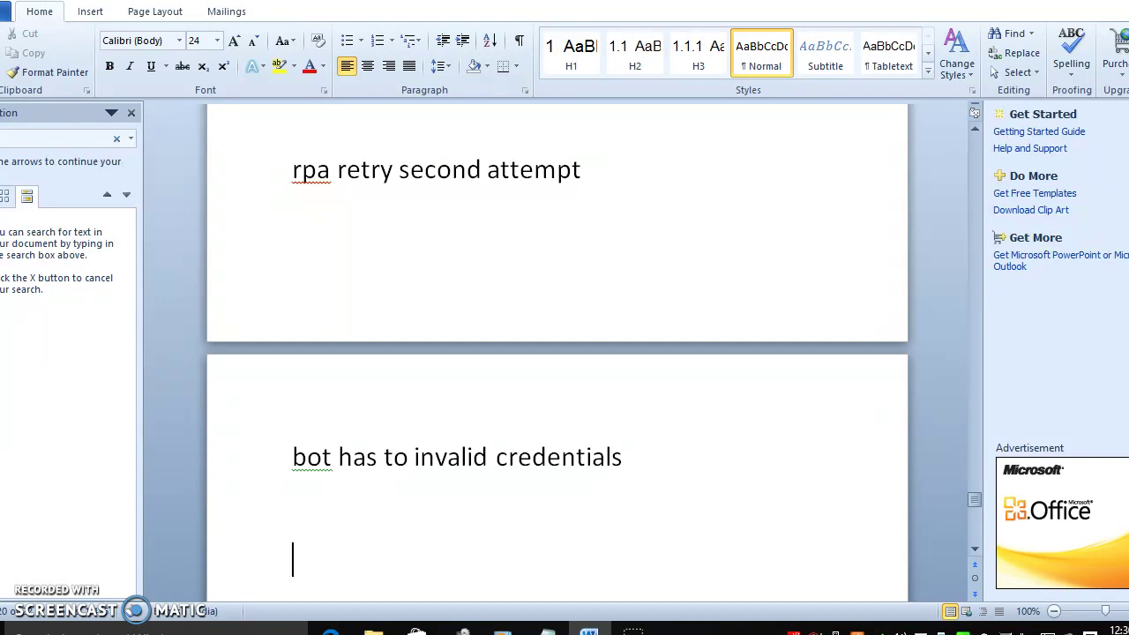
key("Return")
key("Return")
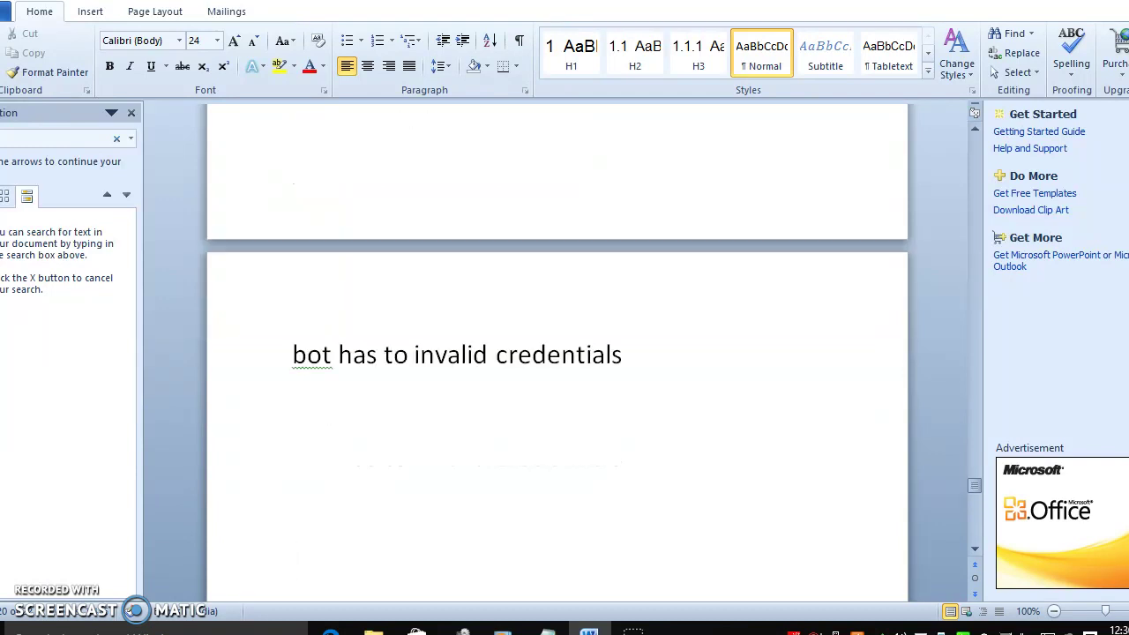
key("Return")
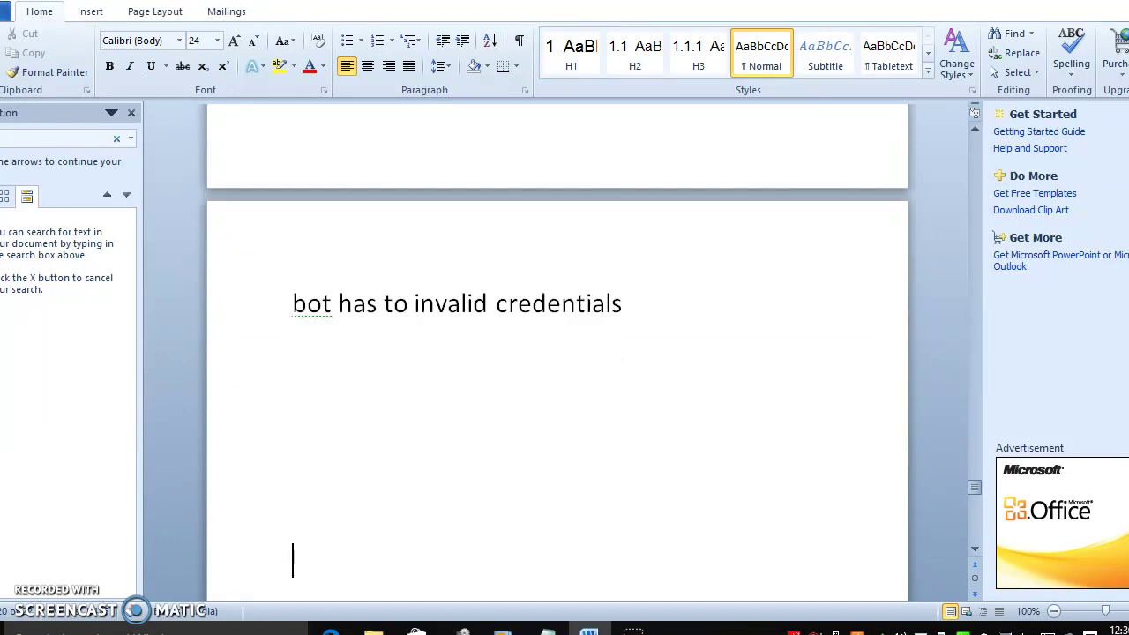
key("BackSpace")
key("BackSpace")
key("BackSpace")
key("Return")
type("SDD")
- Type 'Bot', 'How many days' and 'Version' on separate lines below 'SDD'
key("Return")
type("b")
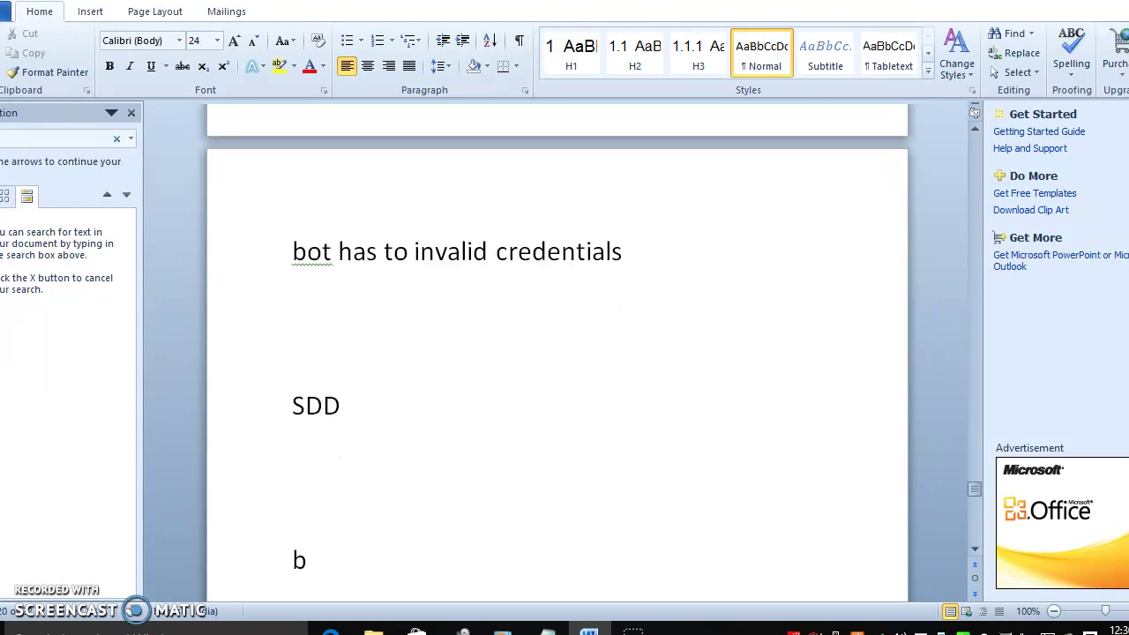
type("ot")
key("Return")
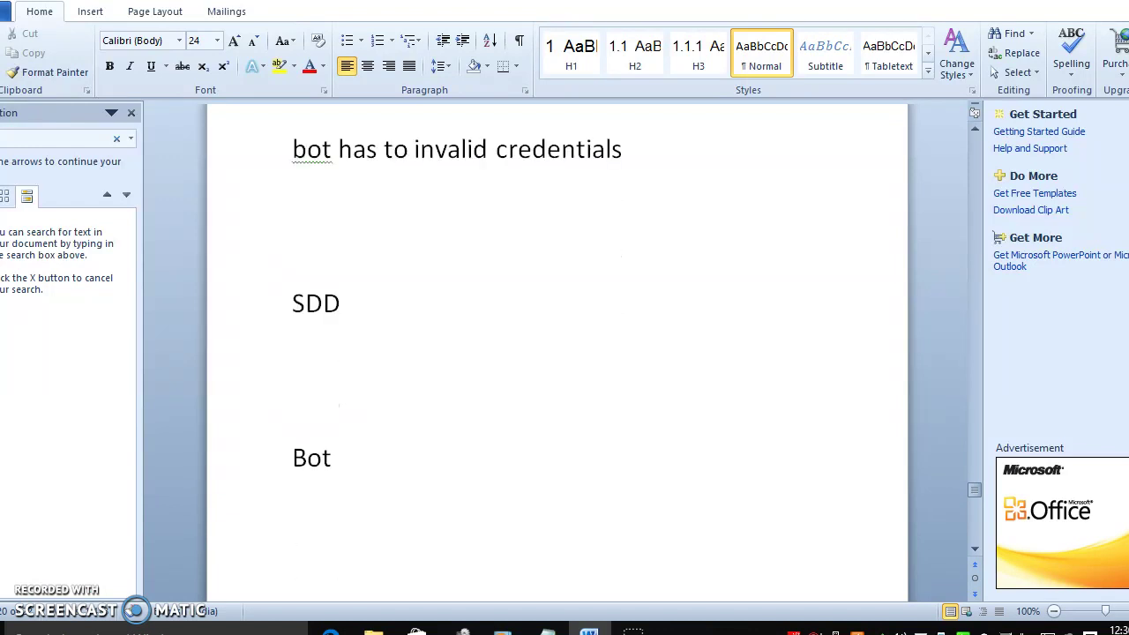
key("BackSpace")
type("how")
type(" many da")
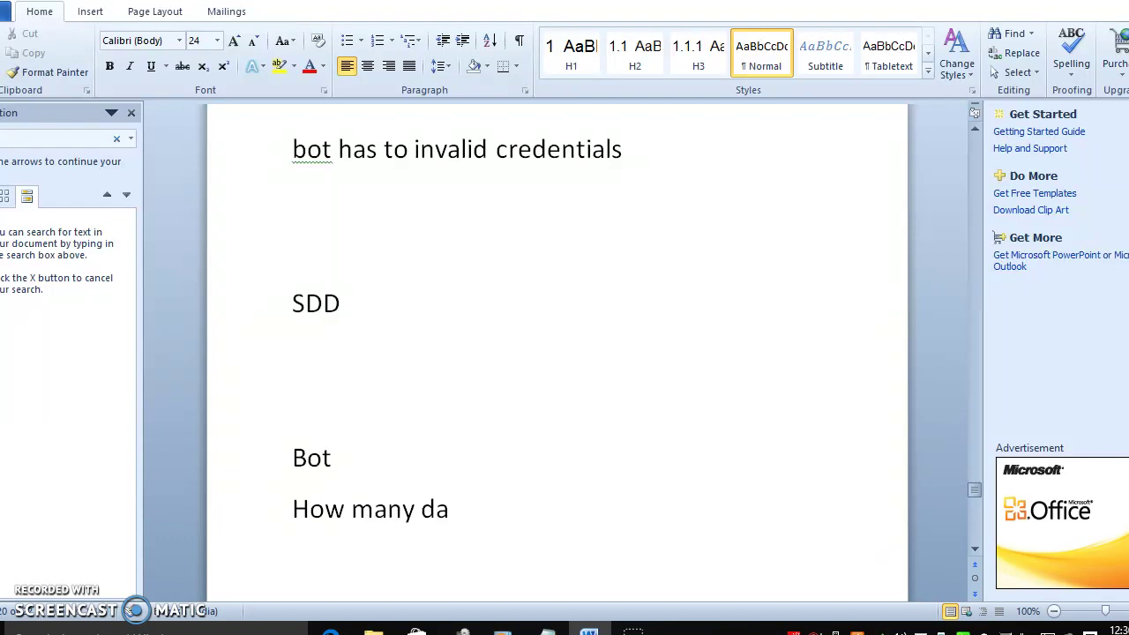
type("ys")
key("Return")
key("Return")
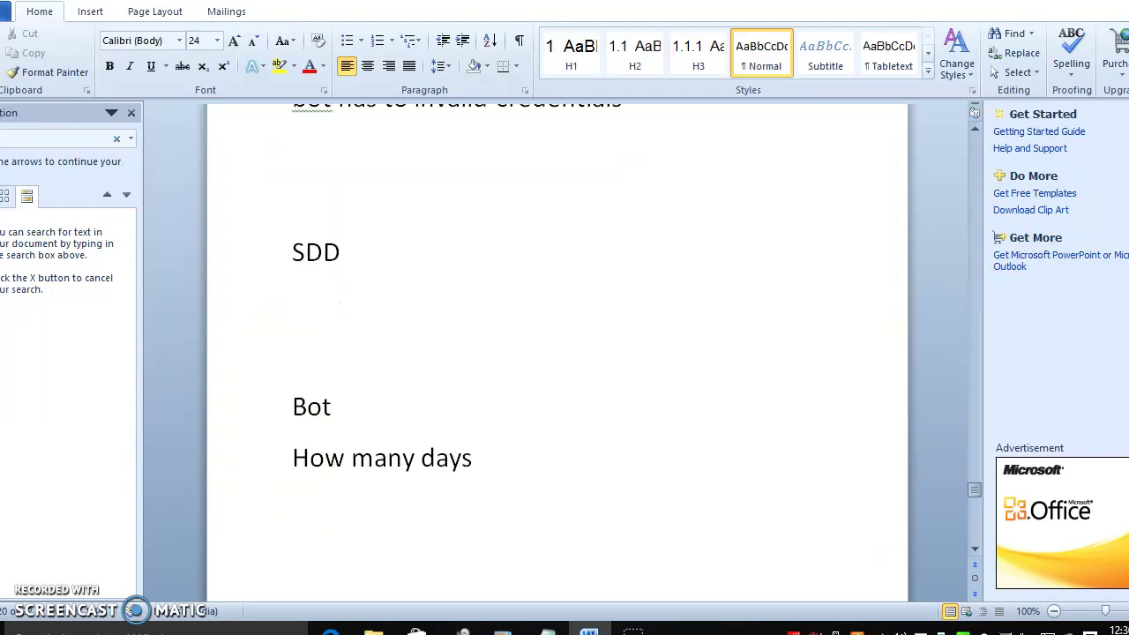
type("versi")
type("on")
key("Return")
key("Return")
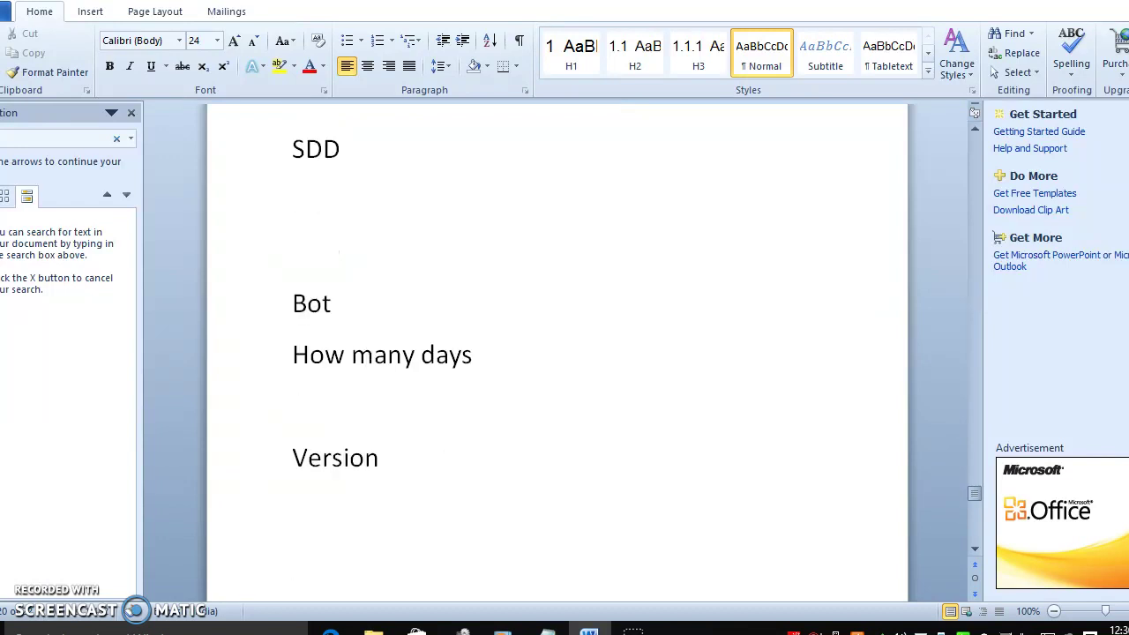
type("ok.")
type(" Gy")
- Type 'Ok. Guys.' with typo fixes, add blank lines, and delete the started 'It's'
key("BackSpace")
key("BackSpace")
type("uys.")
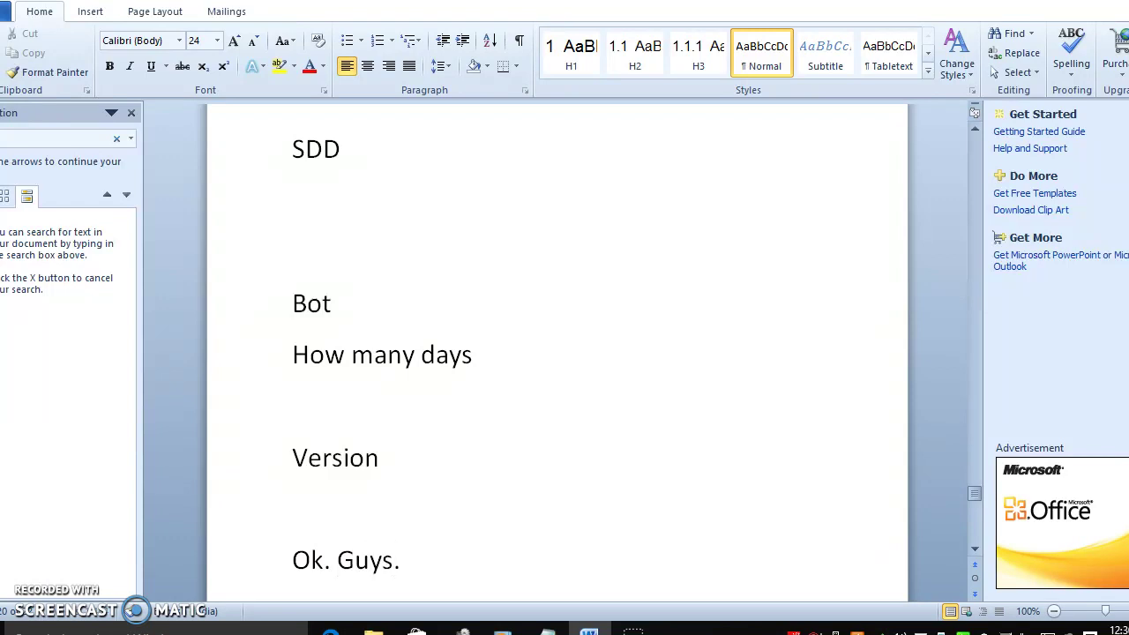
key("Return")
key("Return")
type("I")
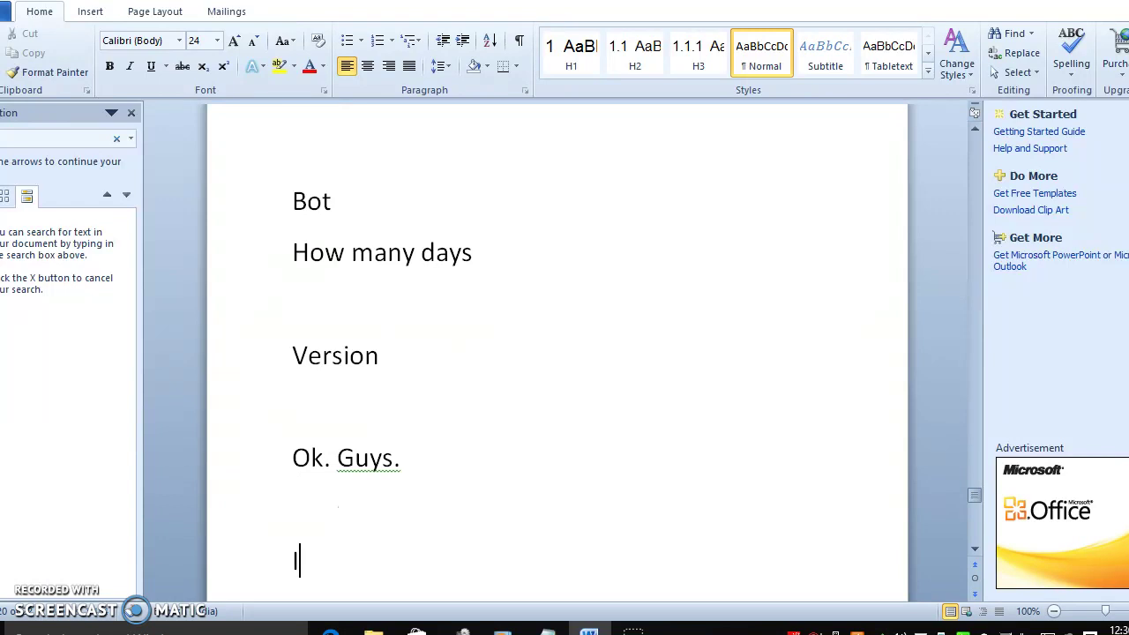
type("t ")
type("s")
key("BackSpace")
key("BackSpace")
key("BackSpace")
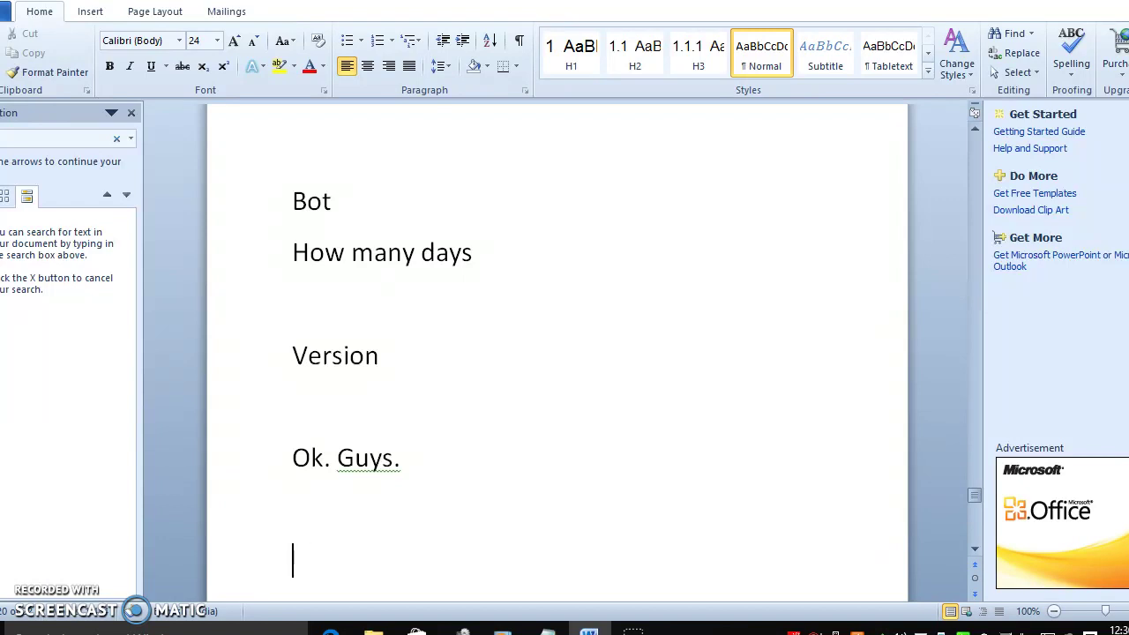